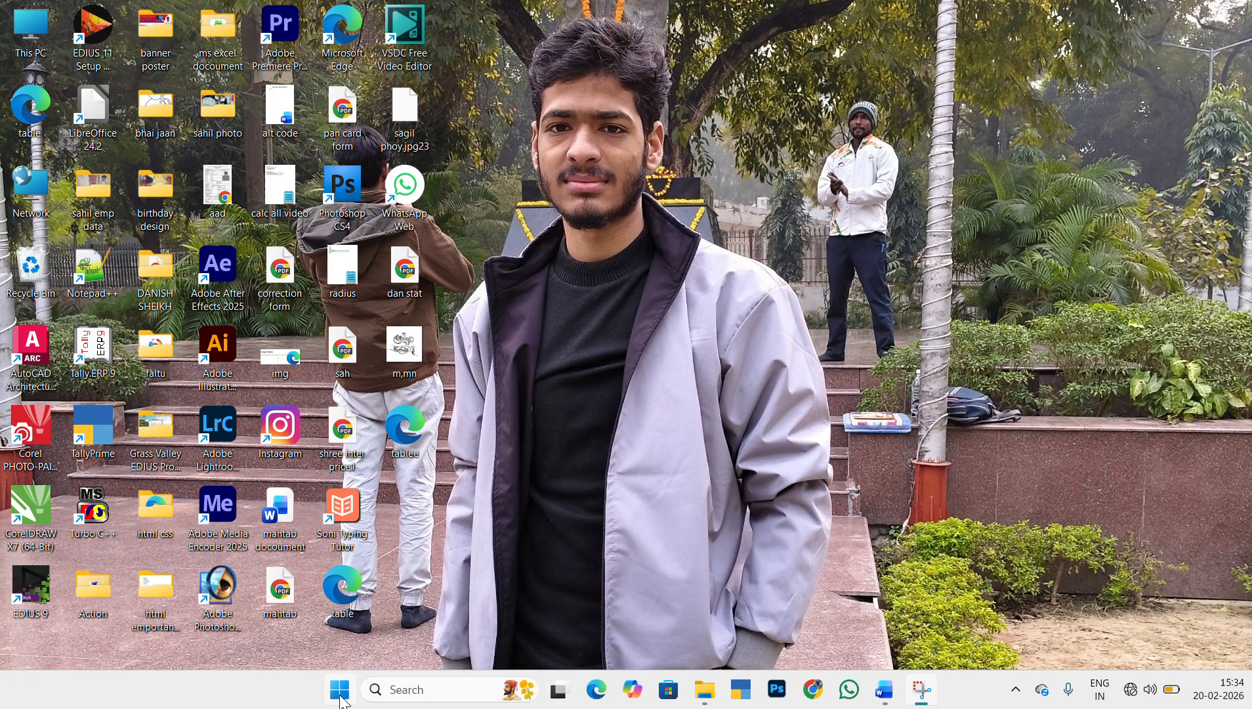
Step: Launch Word with the winword command, maximize its window and create a blank document
key(super+r)
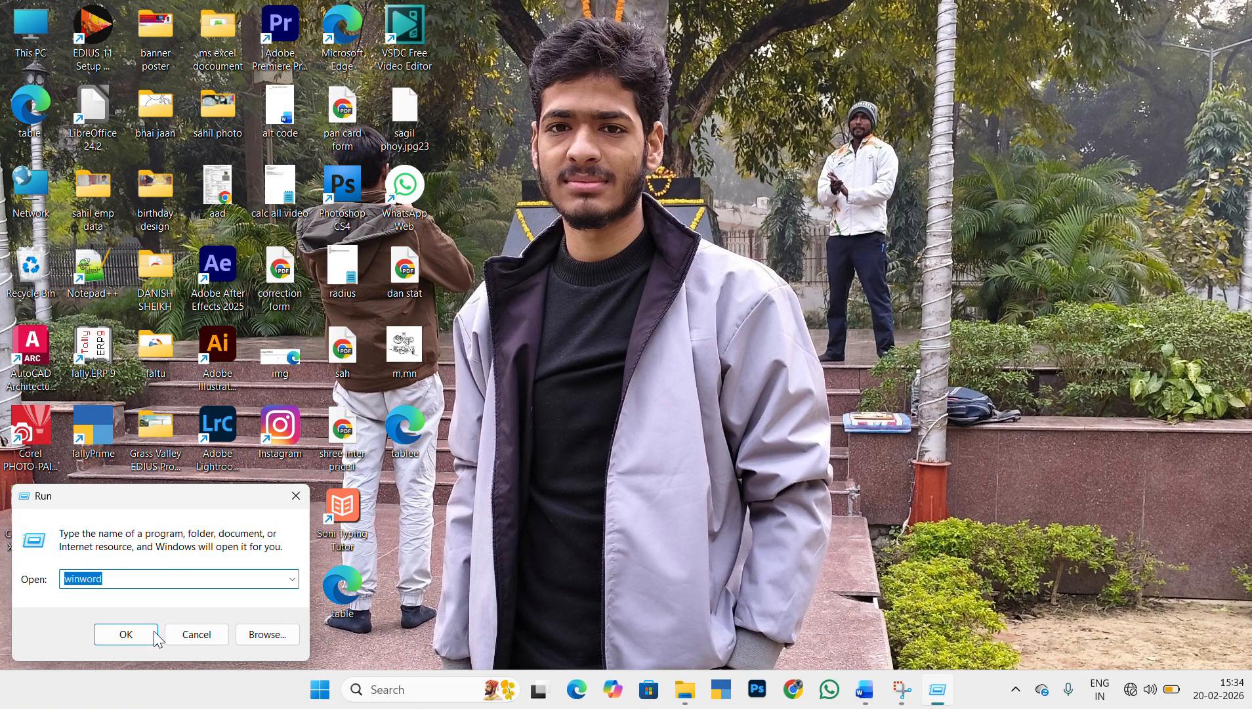
click(126, 635)
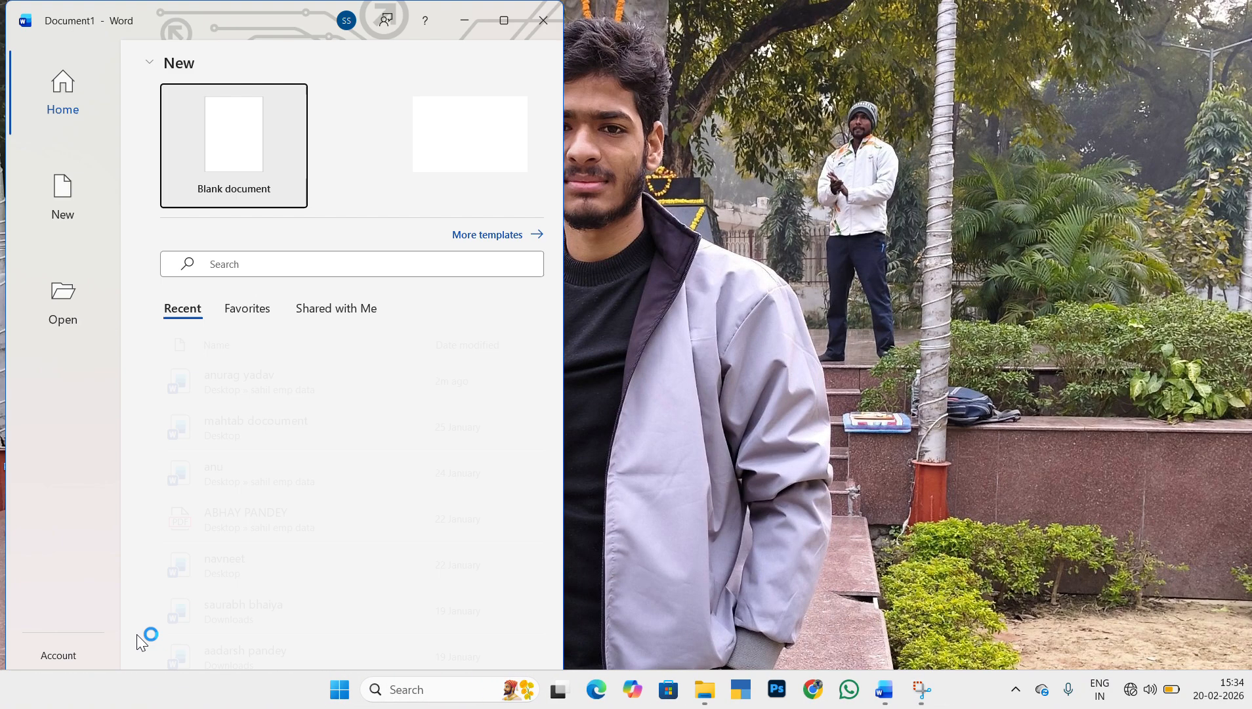
click(505, 22)
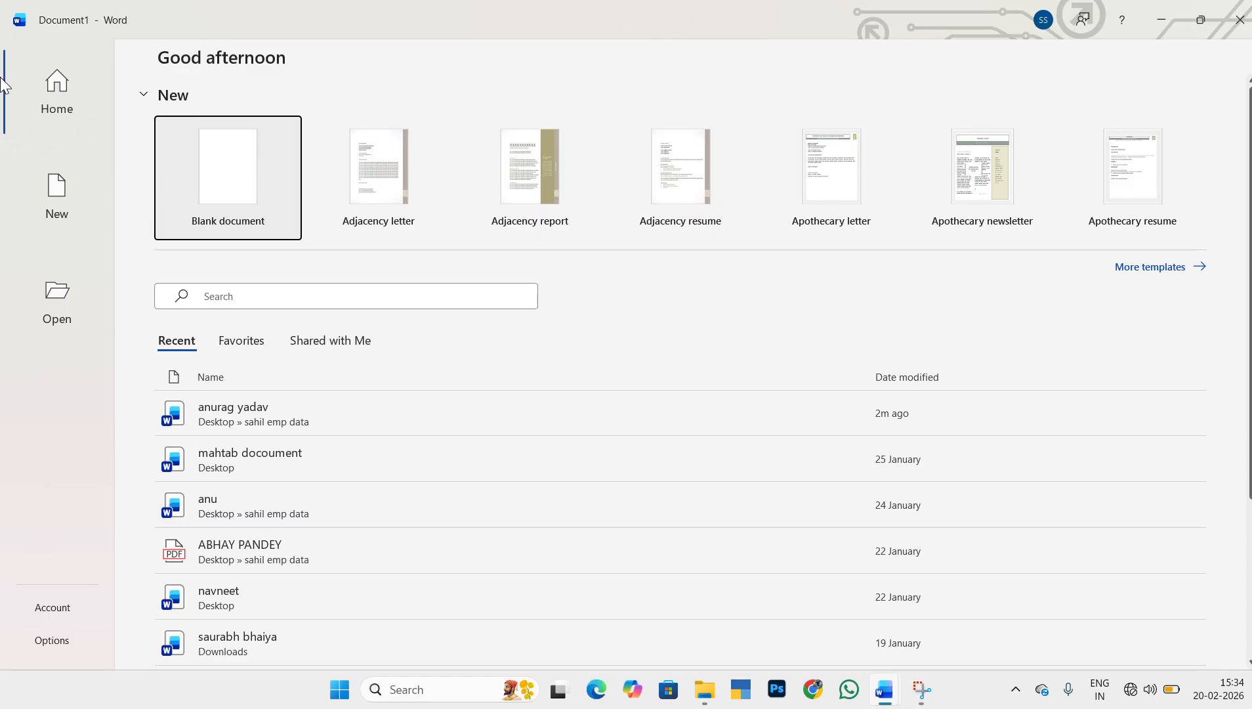
click(229, 183)
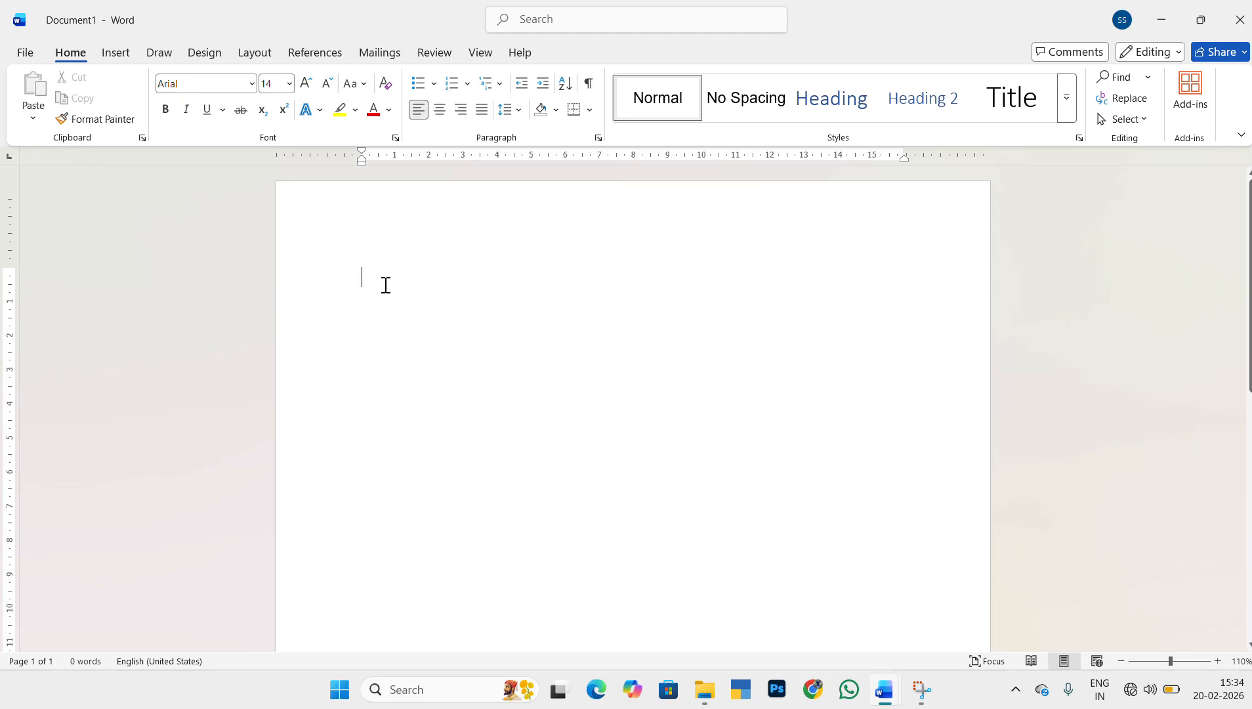
Step: Fill the blank document with sample paragraphs generated by the =rand() function
text(=)
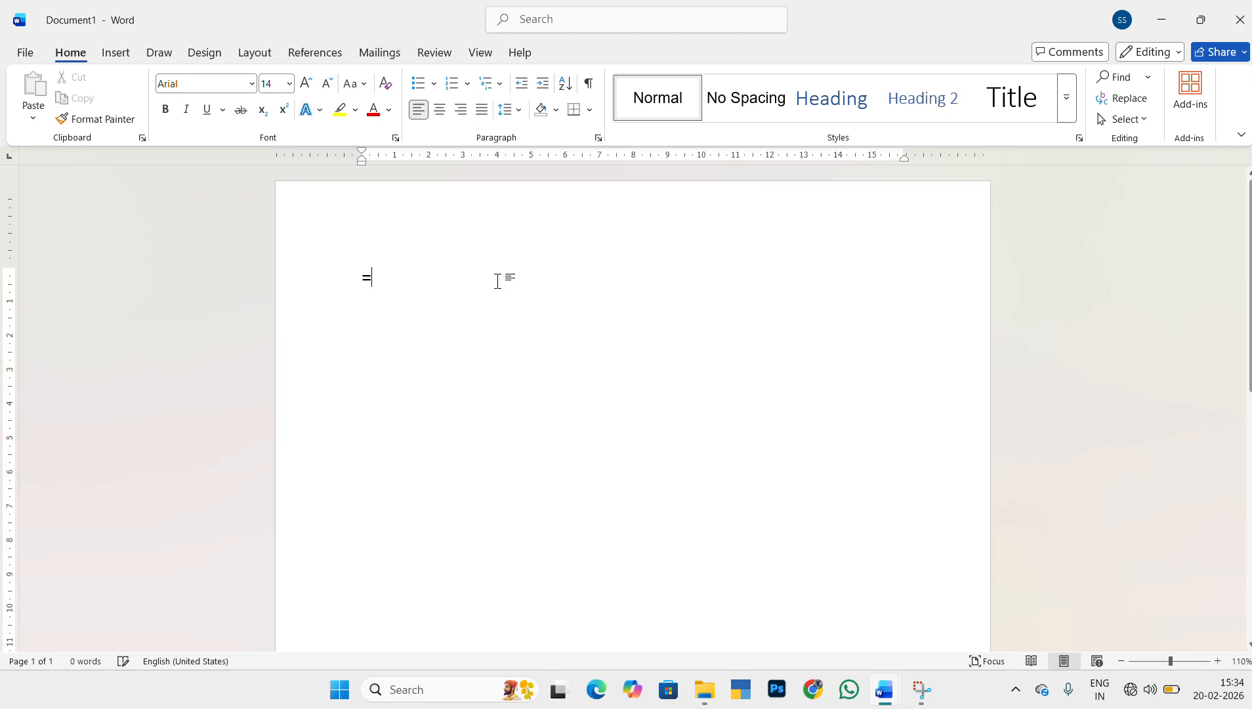
text(rand)
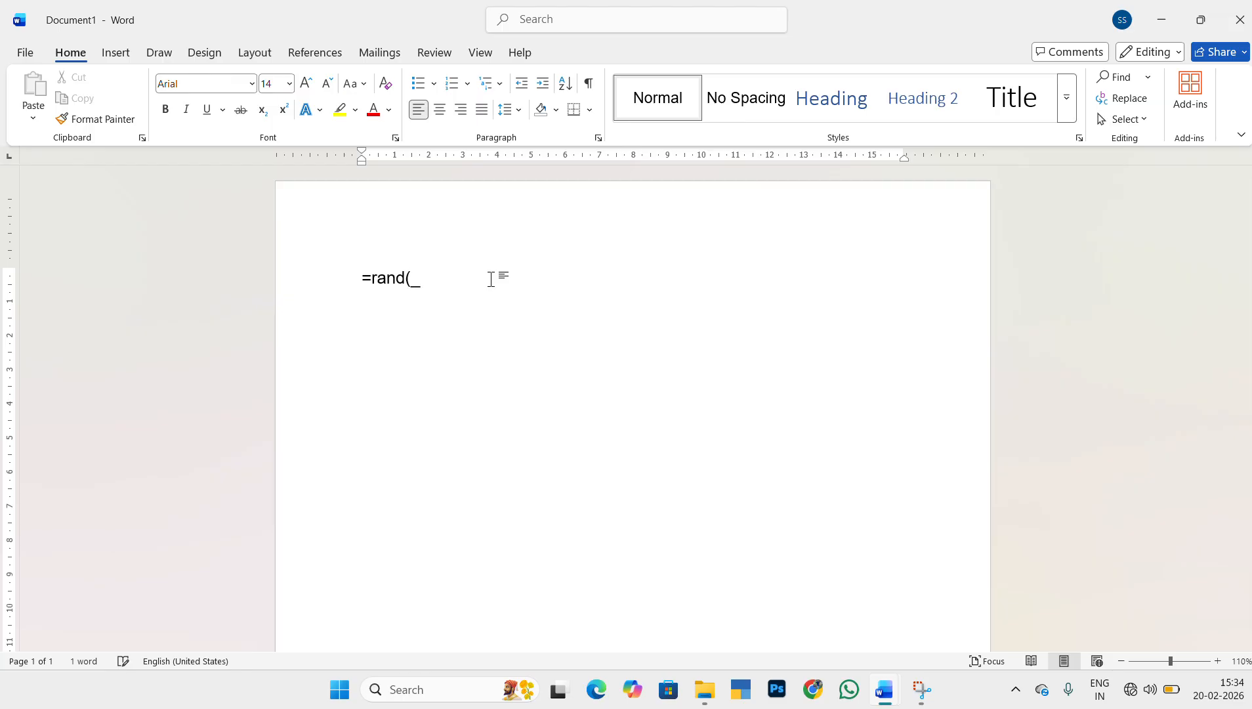
text(())
key(Return)
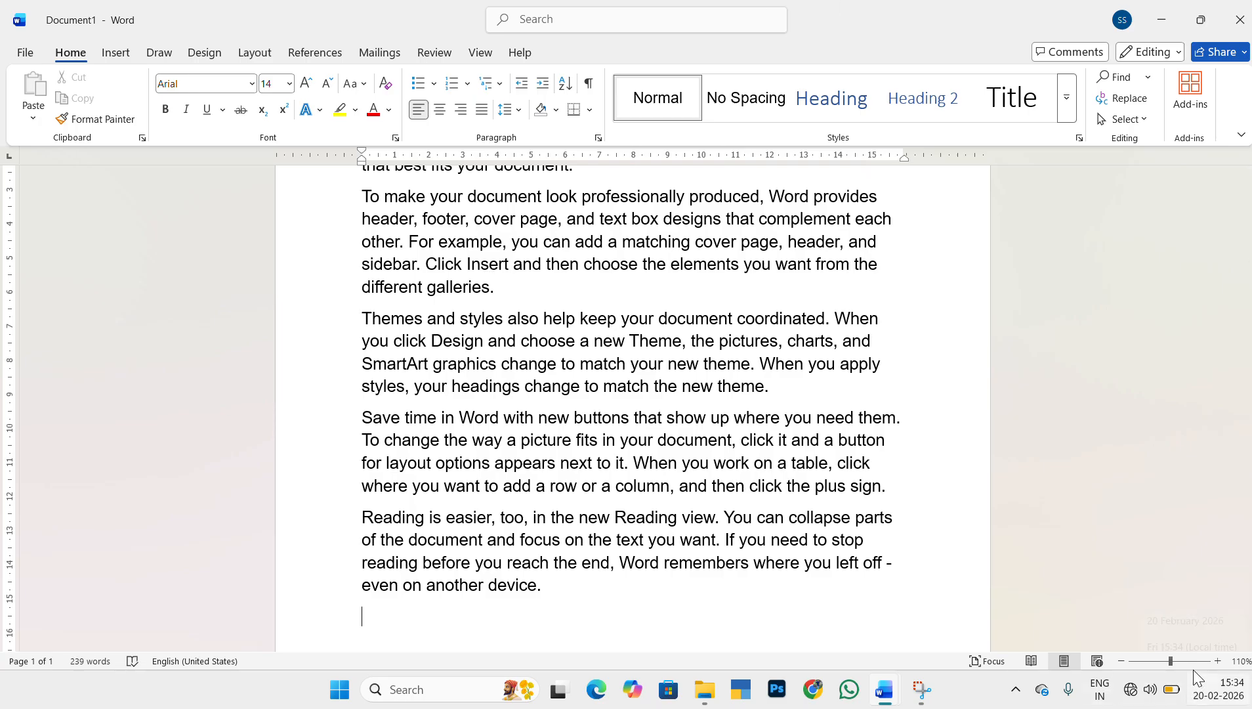
ctrl+scroll(817, 449, down, 2)
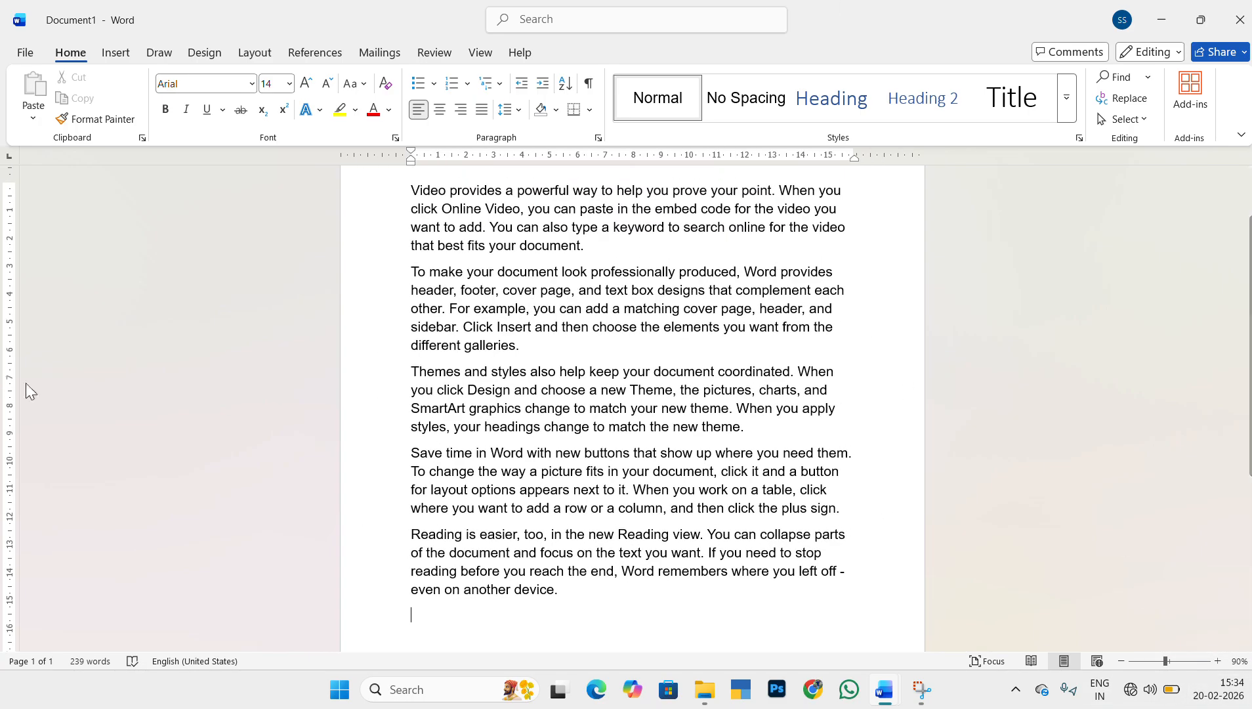
Step: Cut the first line, "Video provides a powerful way to help you prove your point. When you", and paste it below the last paragraph
scroll(699, 397, up, 2)
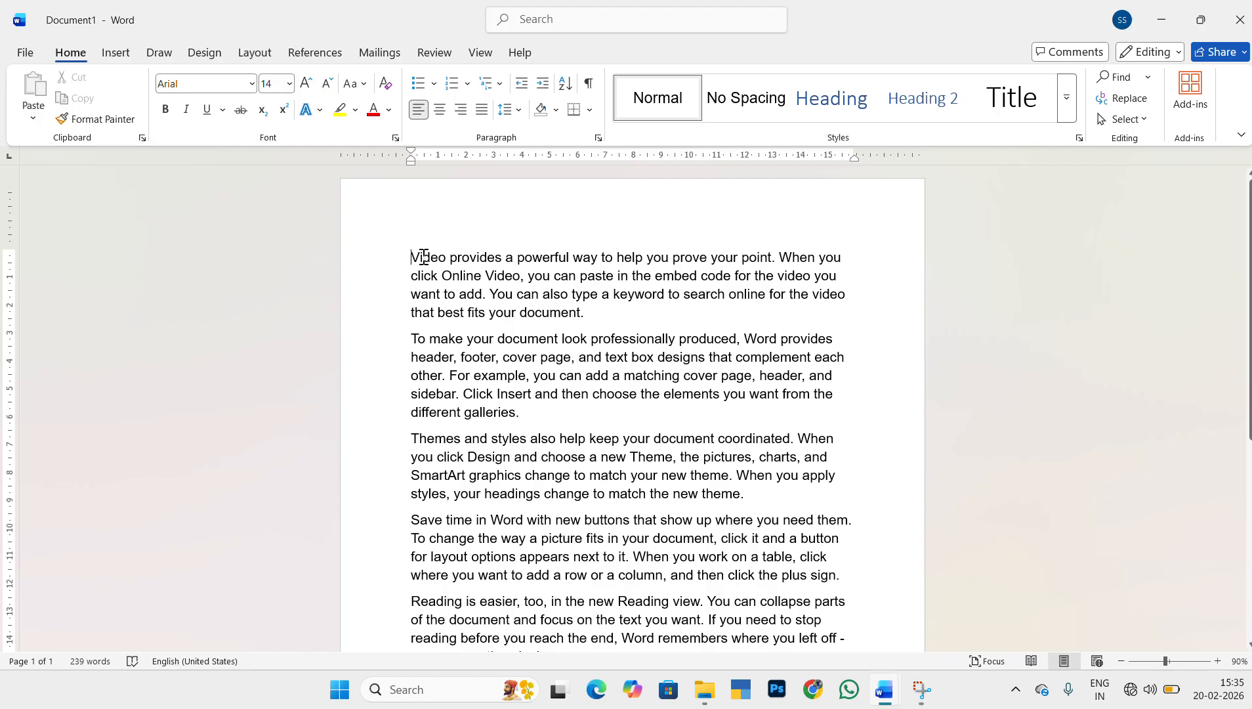
drag(423, 257, 834, 258)
key(super+c)
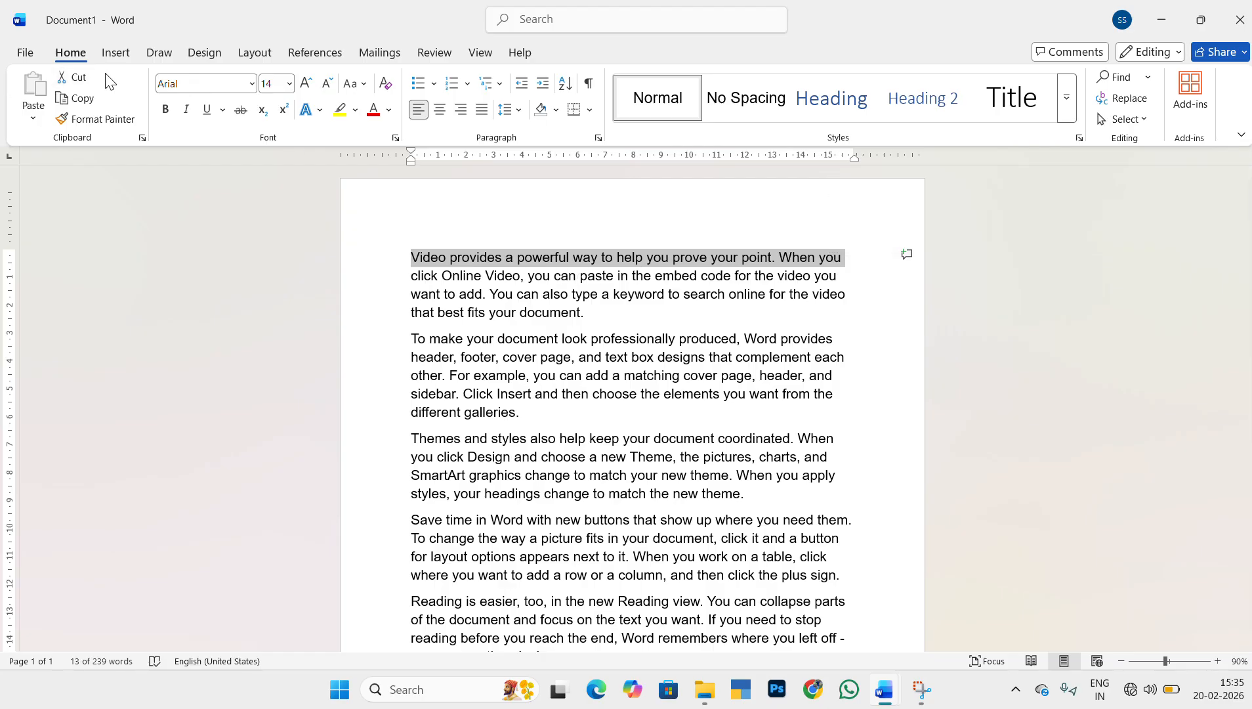
click(82, 85)
scroll(544, 288, down, 5)
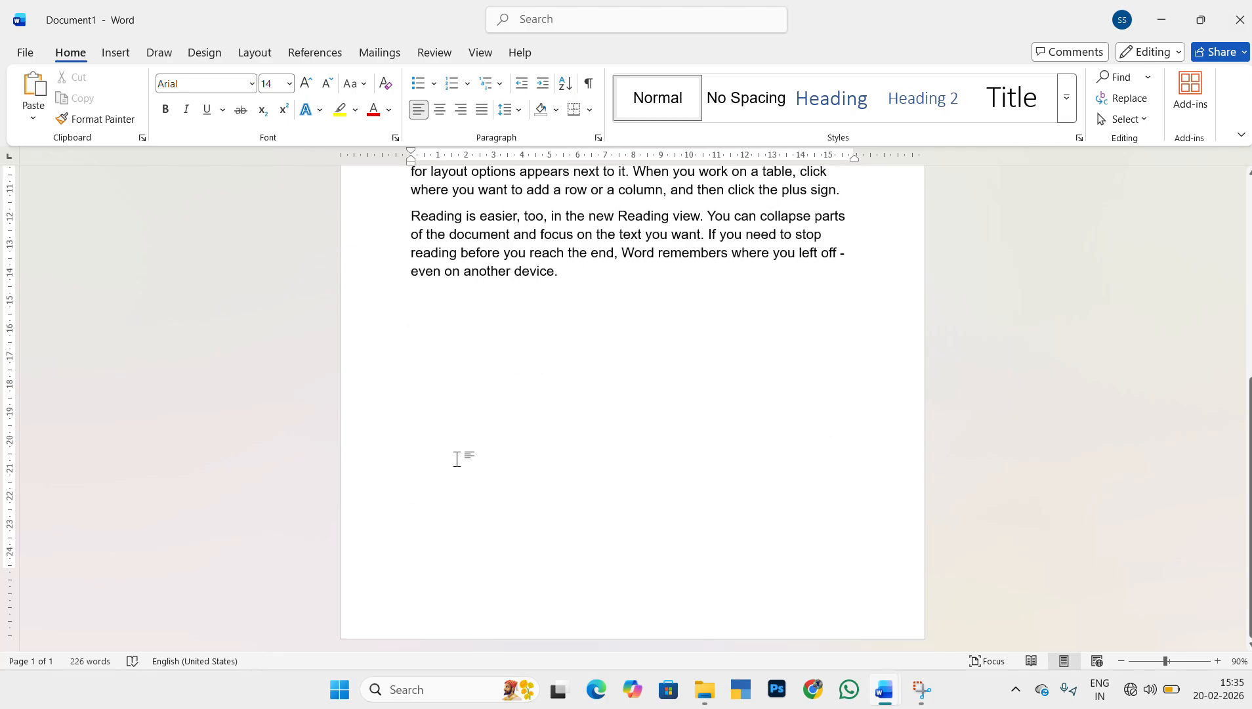
click(457, 459)
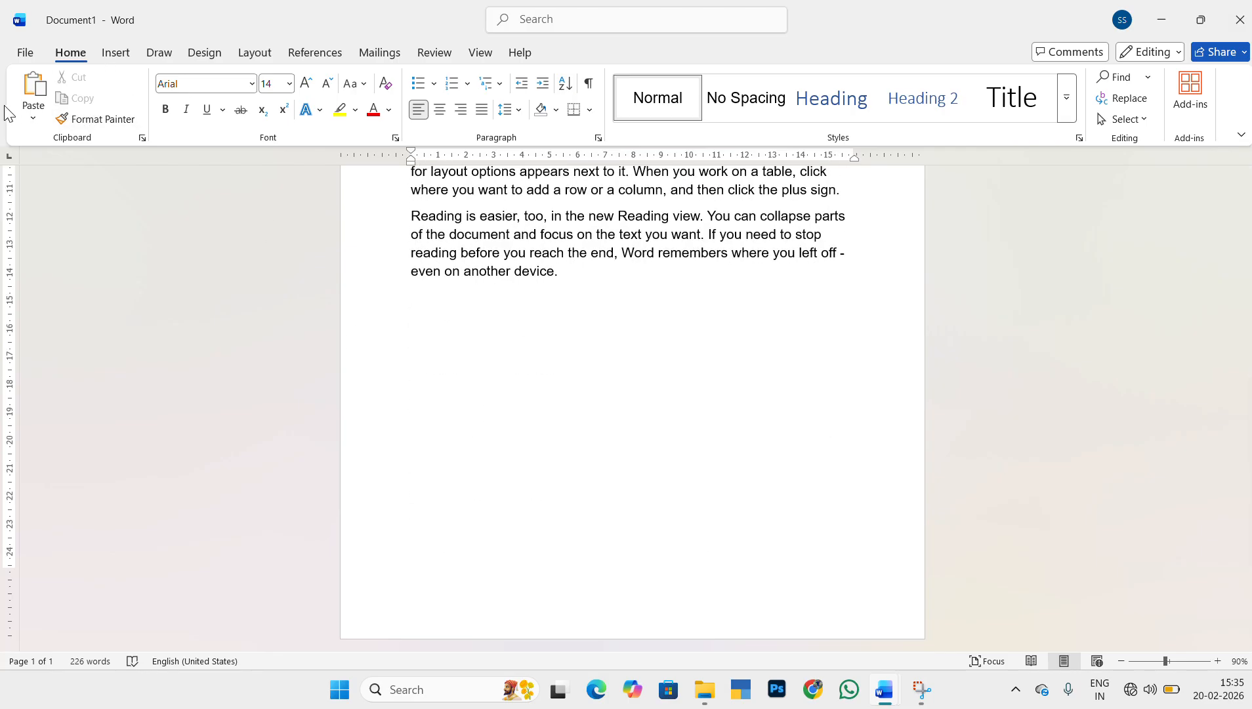
click(33, 90)
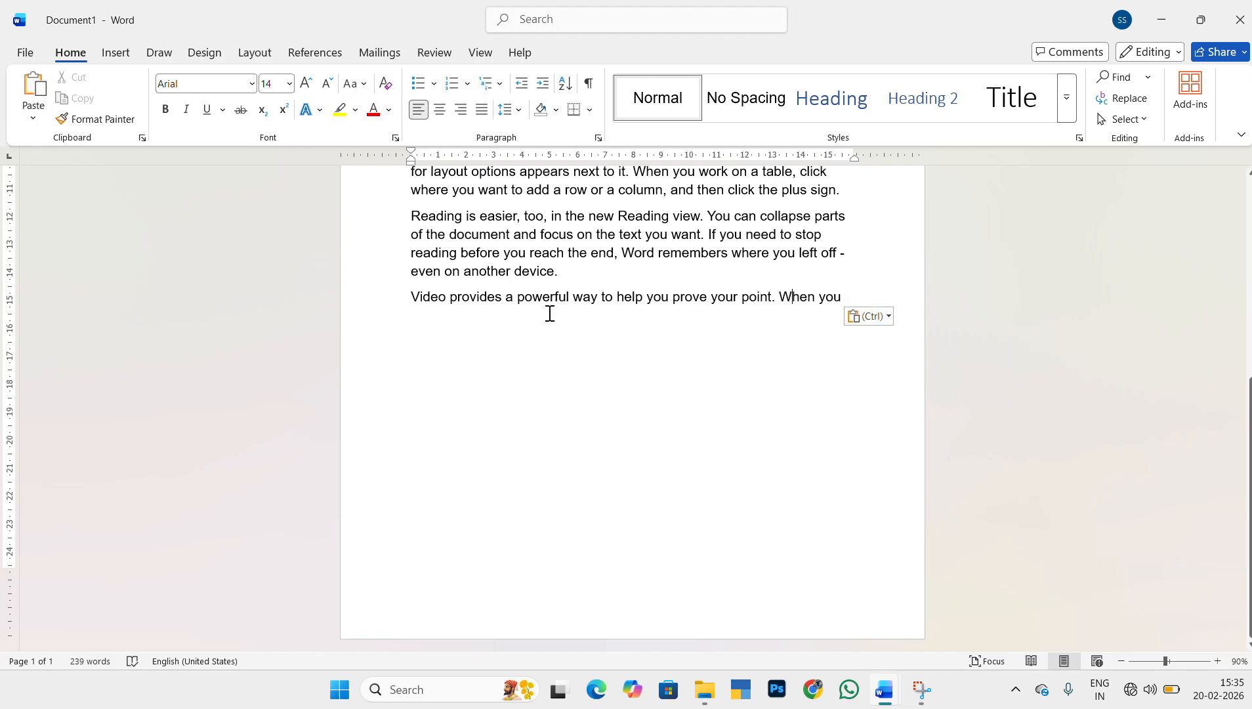
Step: Copy the pasted "Video provides a powerful way" line and paste four more copies beneath it
shift+click(844, 297)
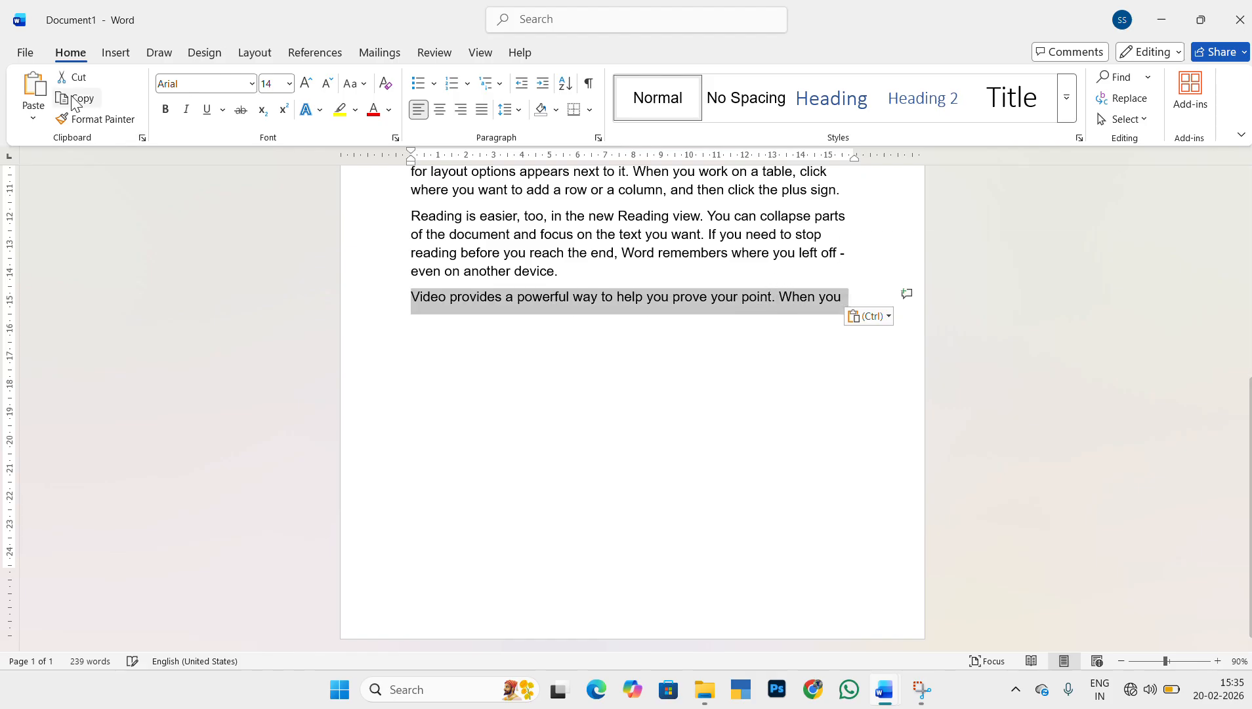
click(61, 98)
click(421, 331)
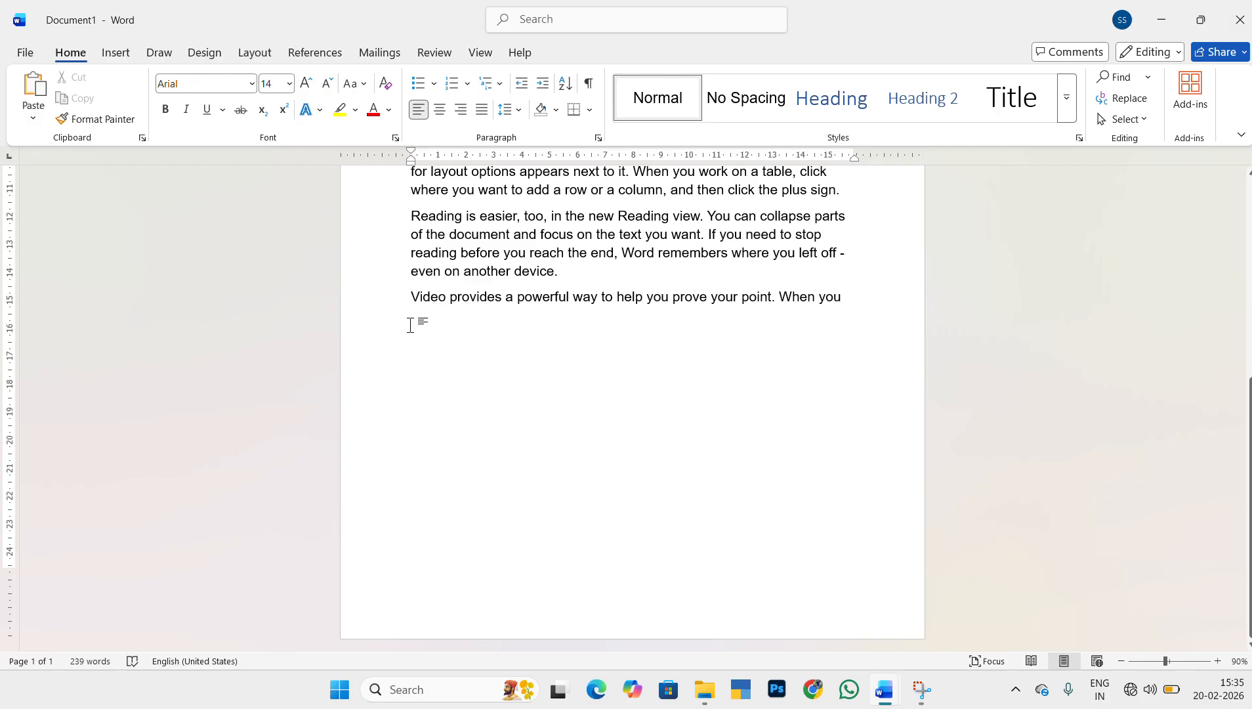
shift+click(411, 326)
key(ctrl+c)
click(411, 327)
key(ctrl+v)
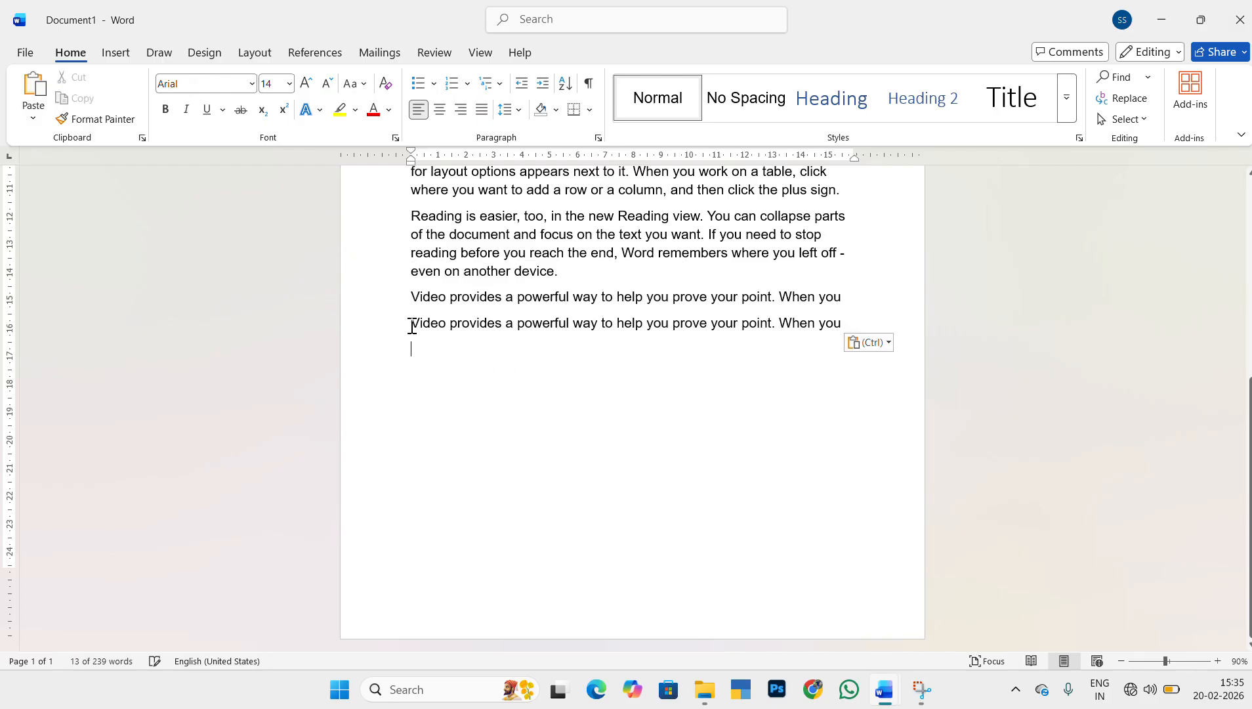
key(ctrl+v)
key(ctrl+v)
key(ctrl+v)
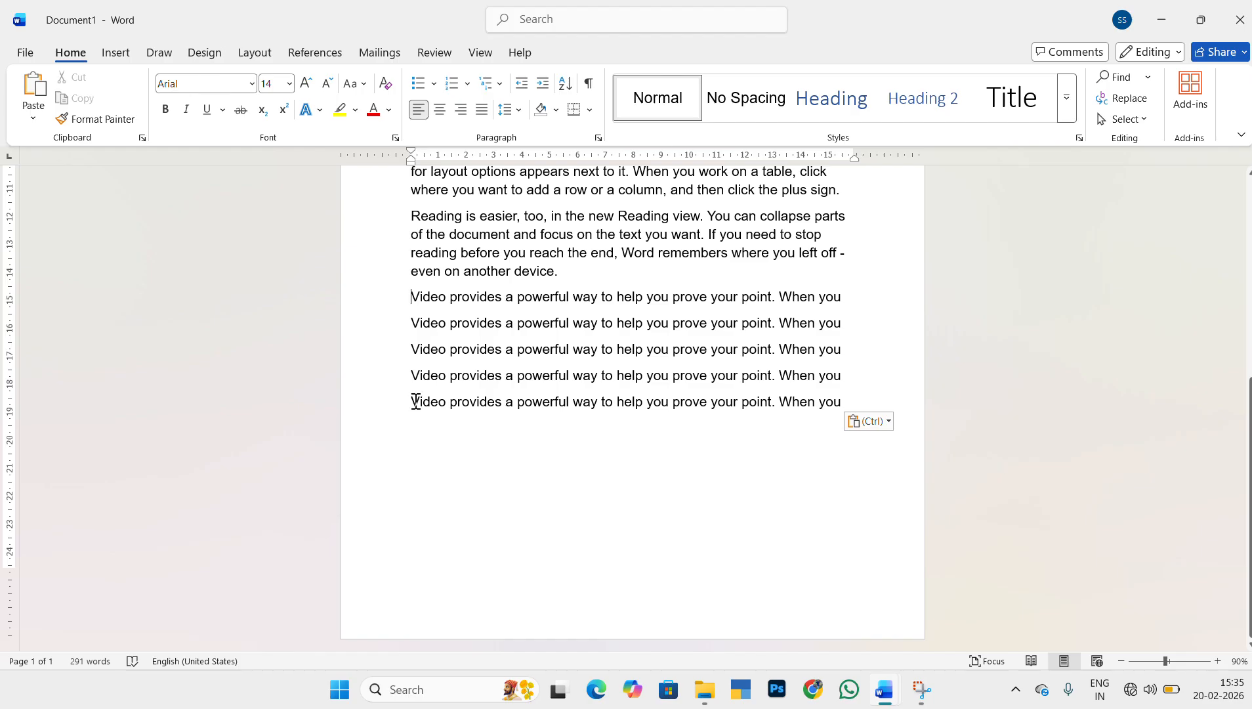
Step: Make the last copy of the "Video provides a powerful way" line bold, italic and underlined
drag(416, 401, 873, 400)
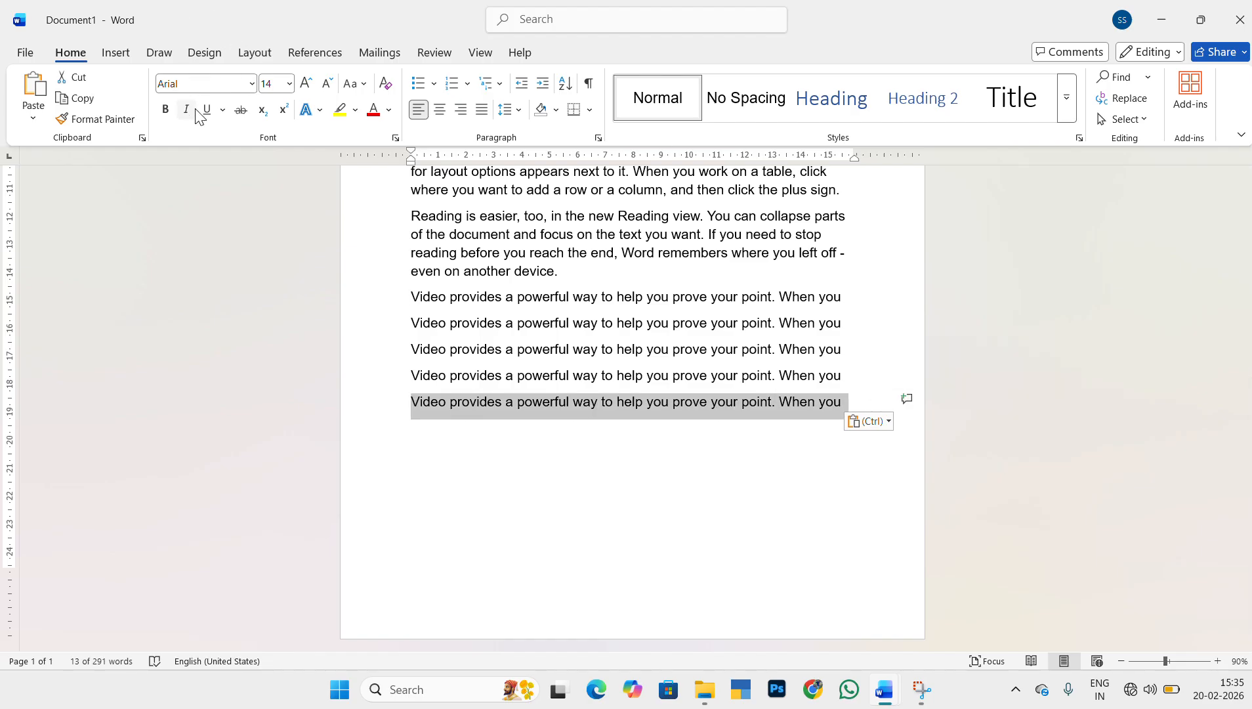
click(166, 109)
click(186, 110)
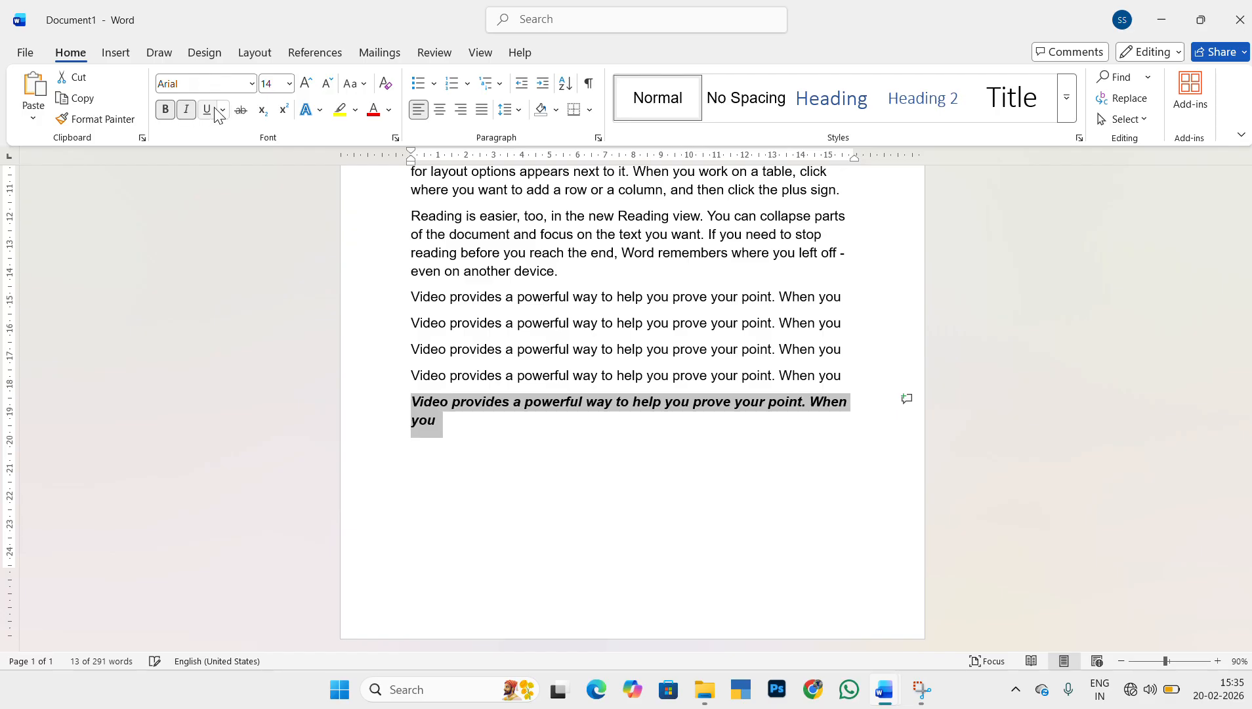
click(207, 109)
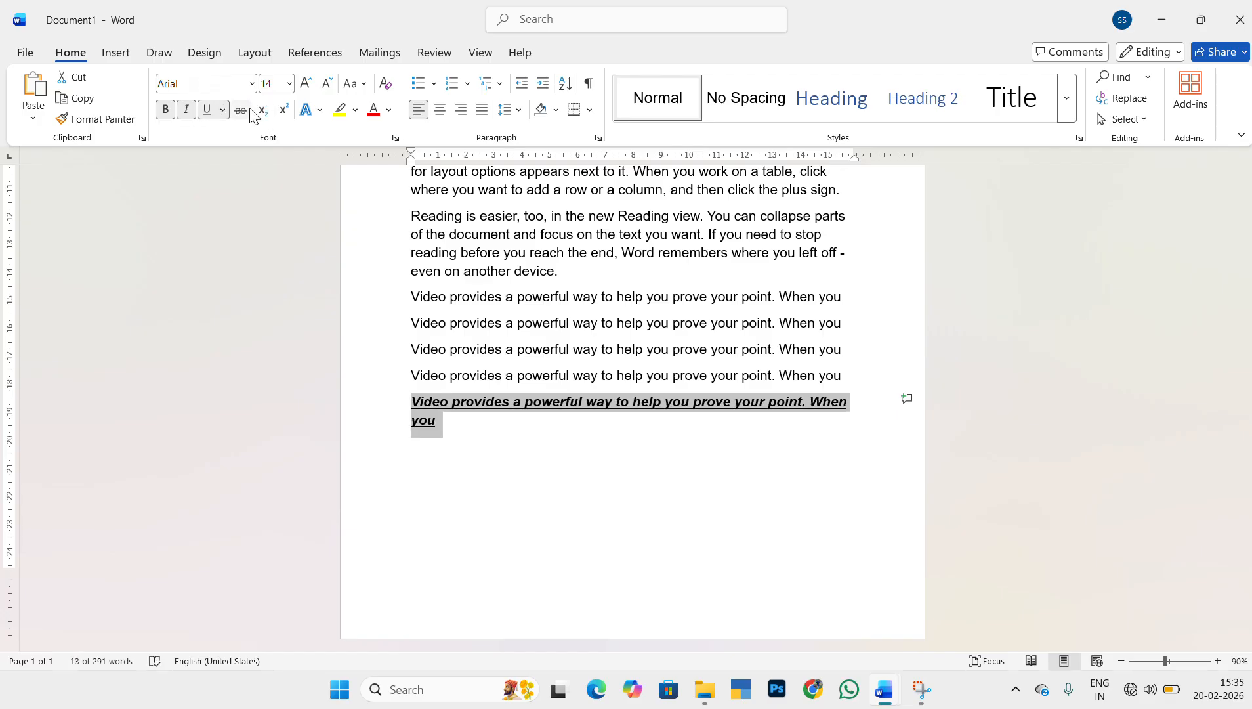
Step: Enlarge the last line to size 18 and give it red text with a yellow highlight
click(306, 83)
click(306, 83)
click(374, 109)
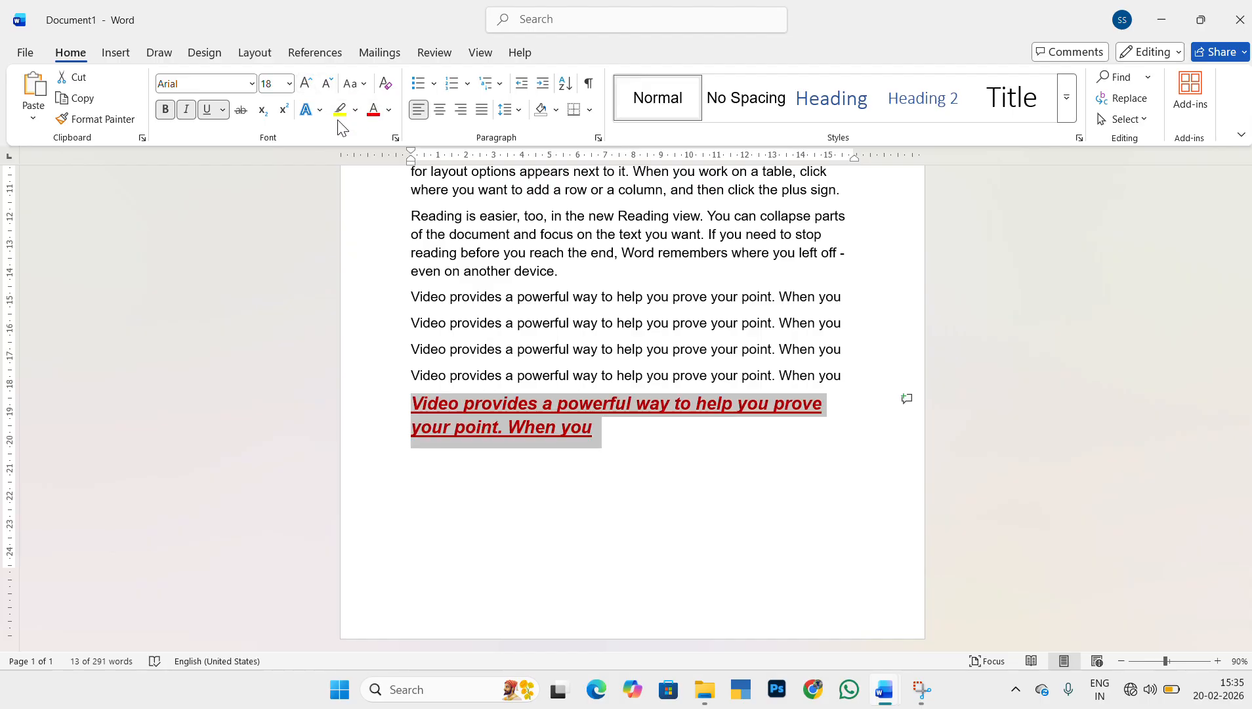
click(355, 109)
click(343, 167)
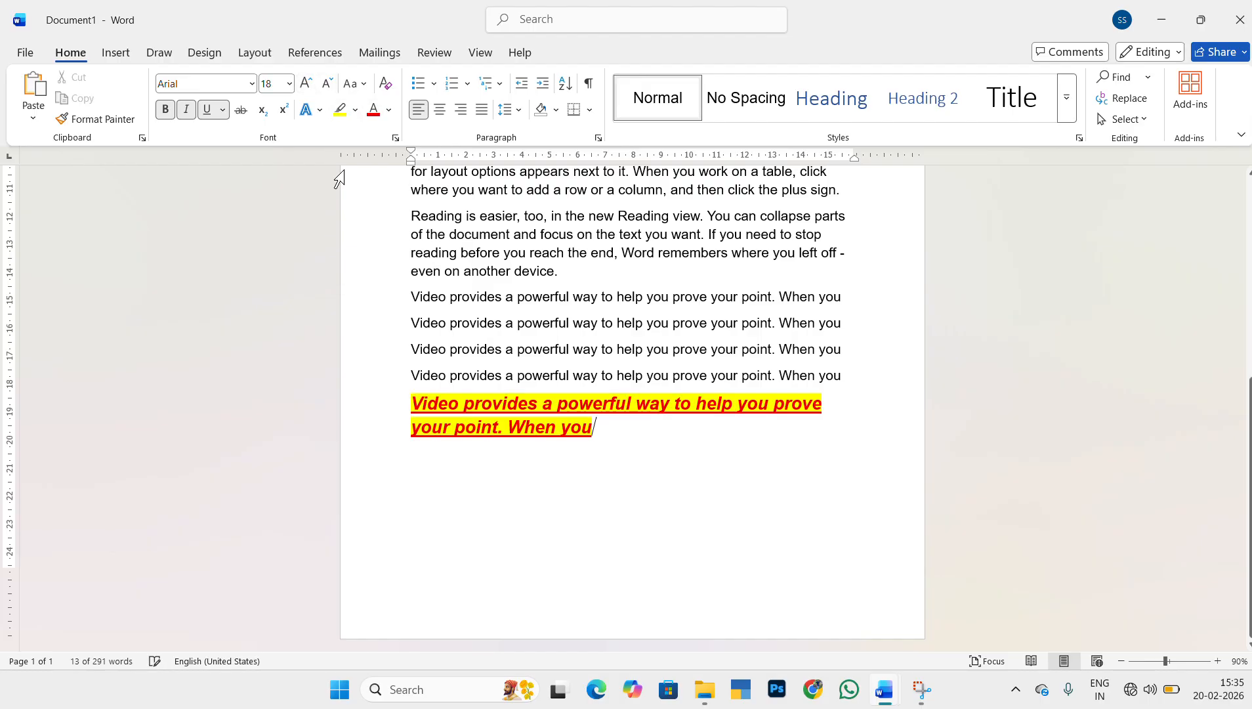
click(609, 457)
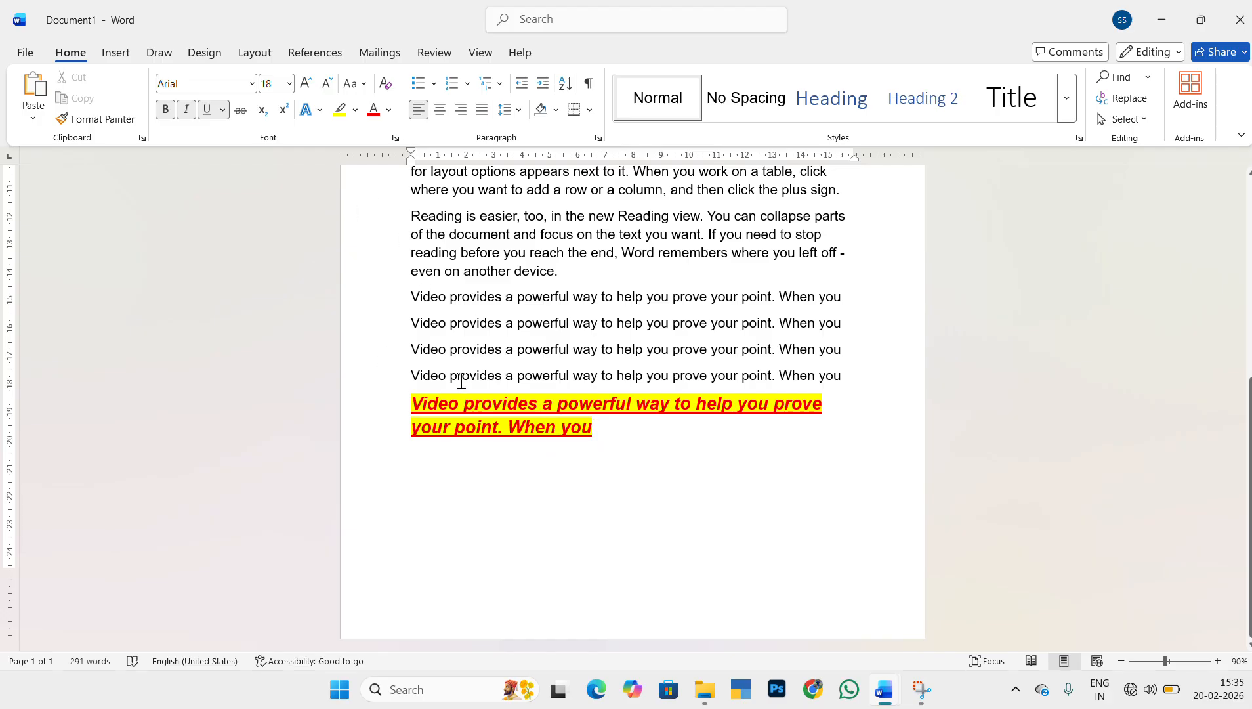
Step: Use Format Painter to apply the highlighted last line's formatting to the first of the five "Video provides" lines
drag(412, 376, 856, 376)
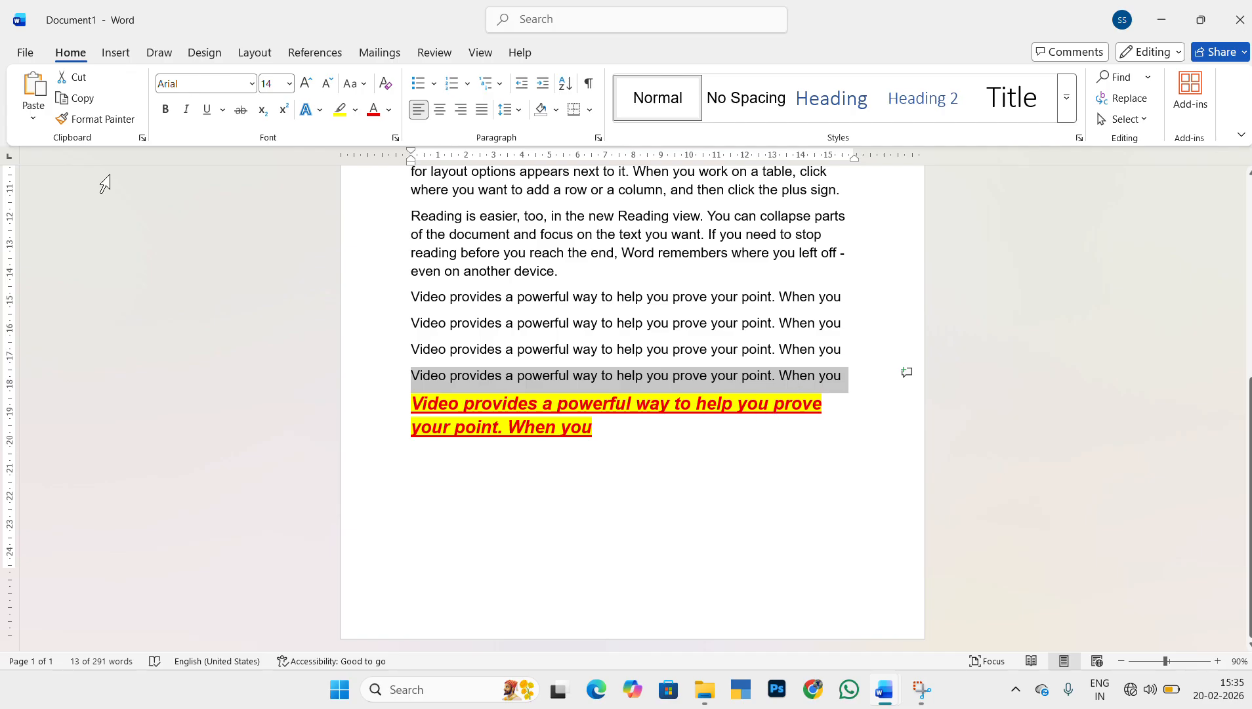
click(533, 465)
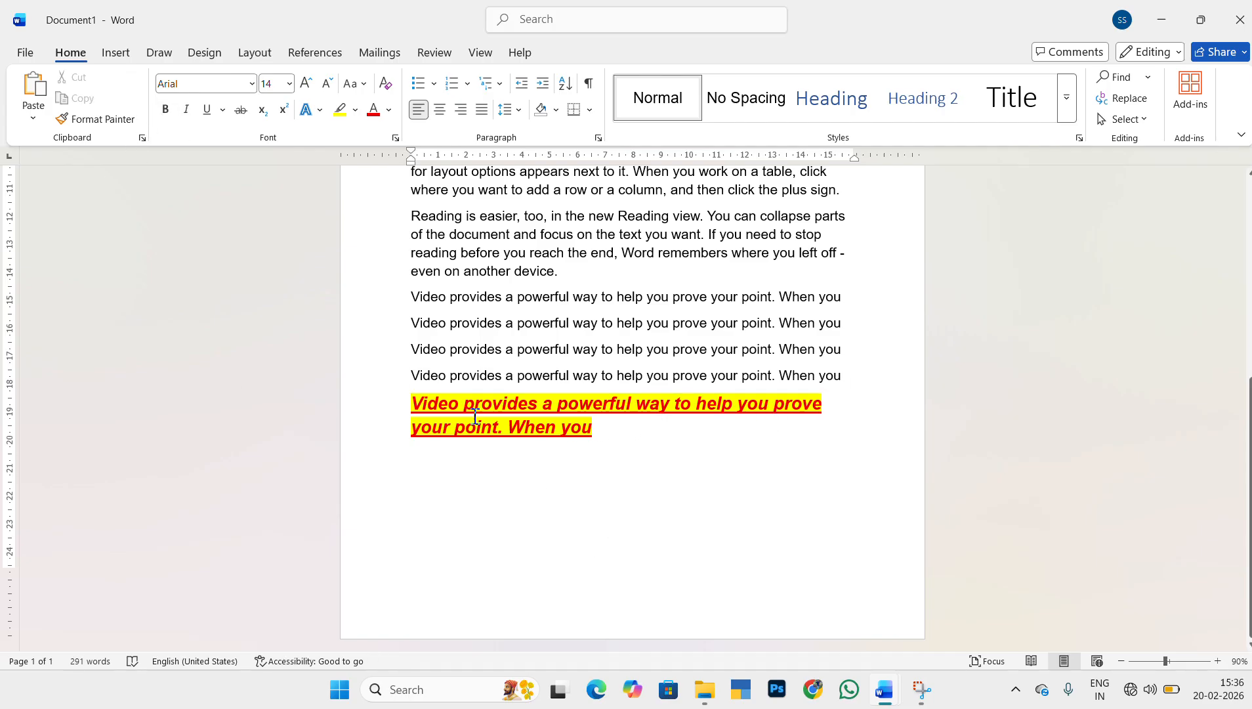
double_click(400, 402)
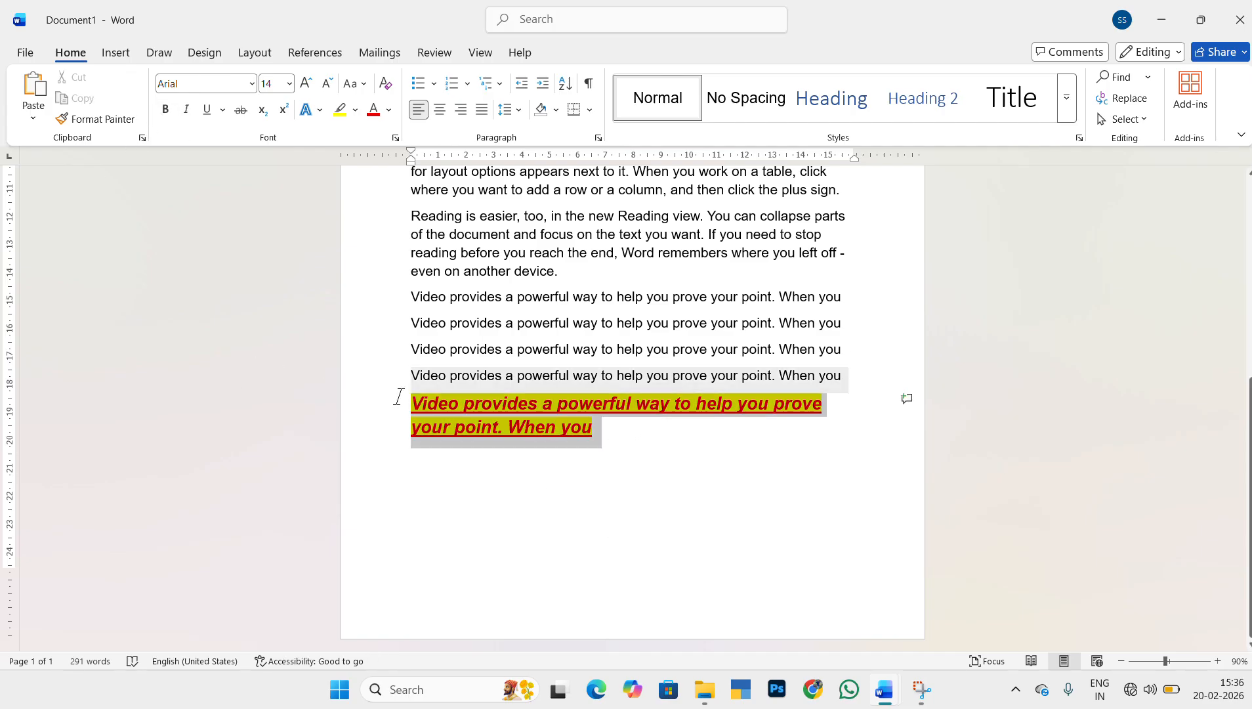
click(92, 122)
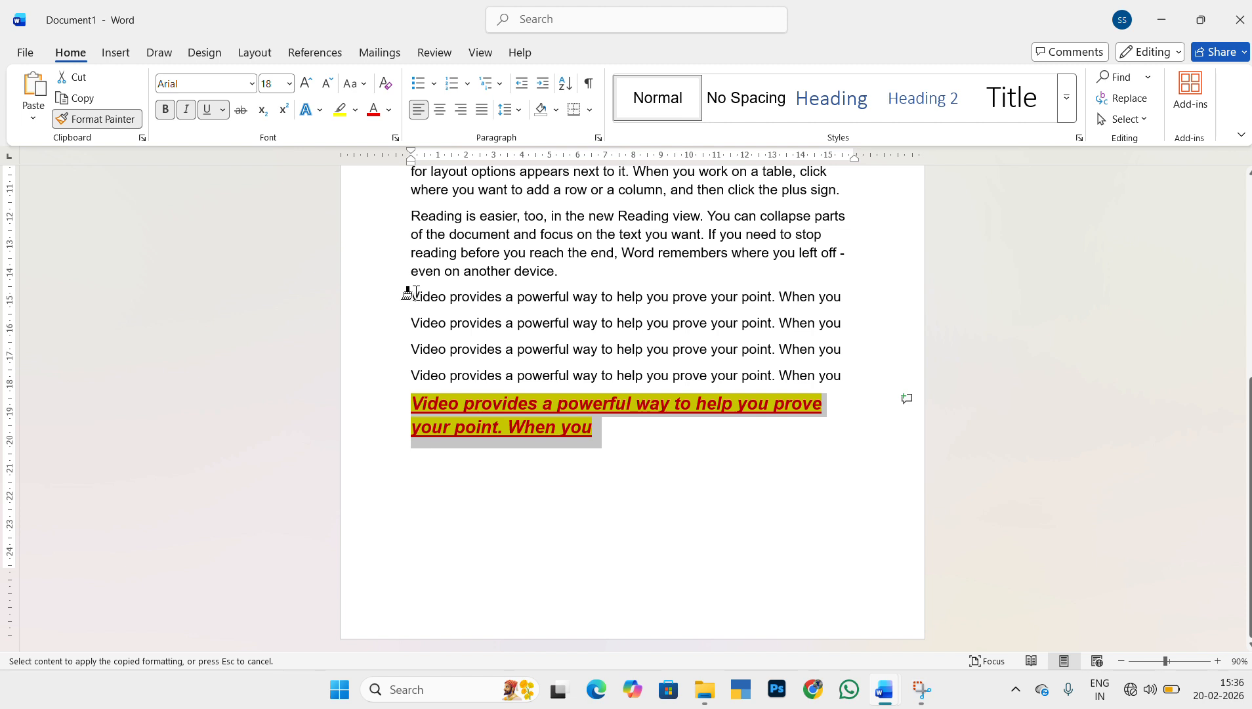
mouse_move(403, 295)
mouse_down()
mouse_move(840, 292)
mouse_move(832, 304)
mouse_up()
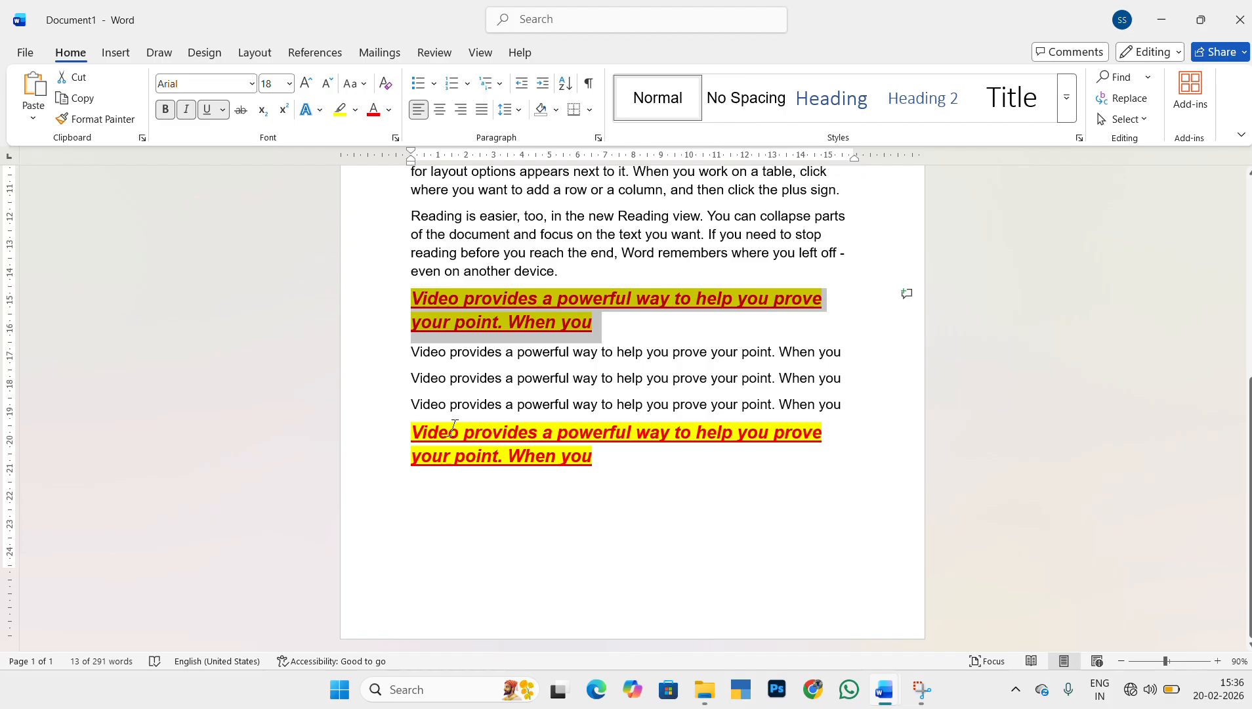
Step: Insert the text "dfdsg" at the very beginning of the first paragraph, directly before "click Online Video"
scroll(518, 297, up, 5)
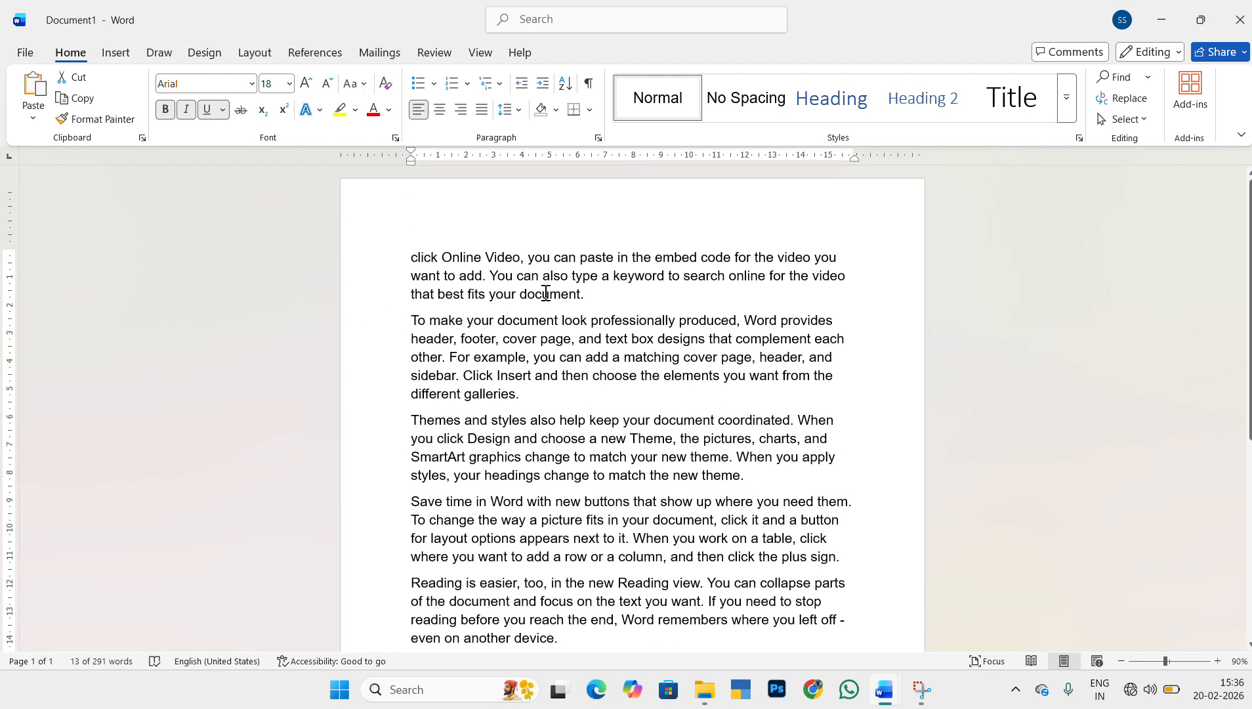
scroll(545, 296, down, 5)
scroll(545, 296, up, 5)
click(410, 245)
text(dfdsg)
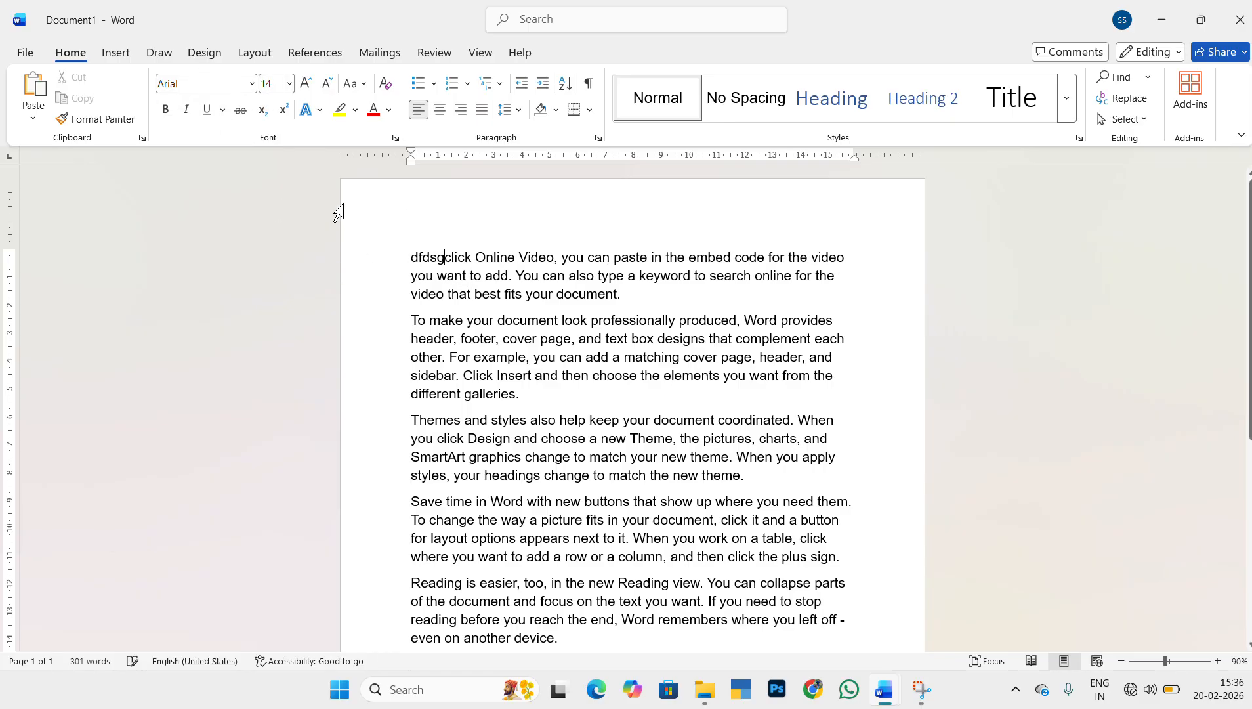
Step: Change the font of the document's first word to Agency FB and extend the inserted text with "fdsfgadfsadfadsfdfdf"
click(251, 84)
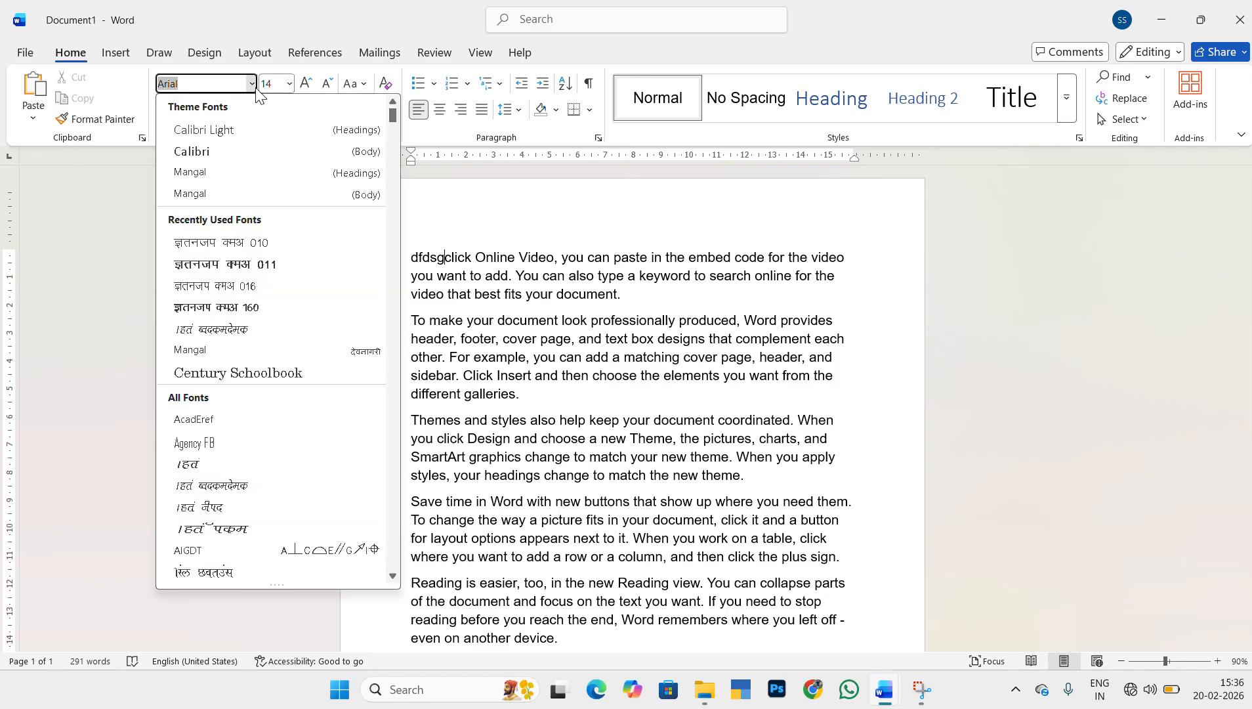
click(196, 443)
text(fdsfgadf)
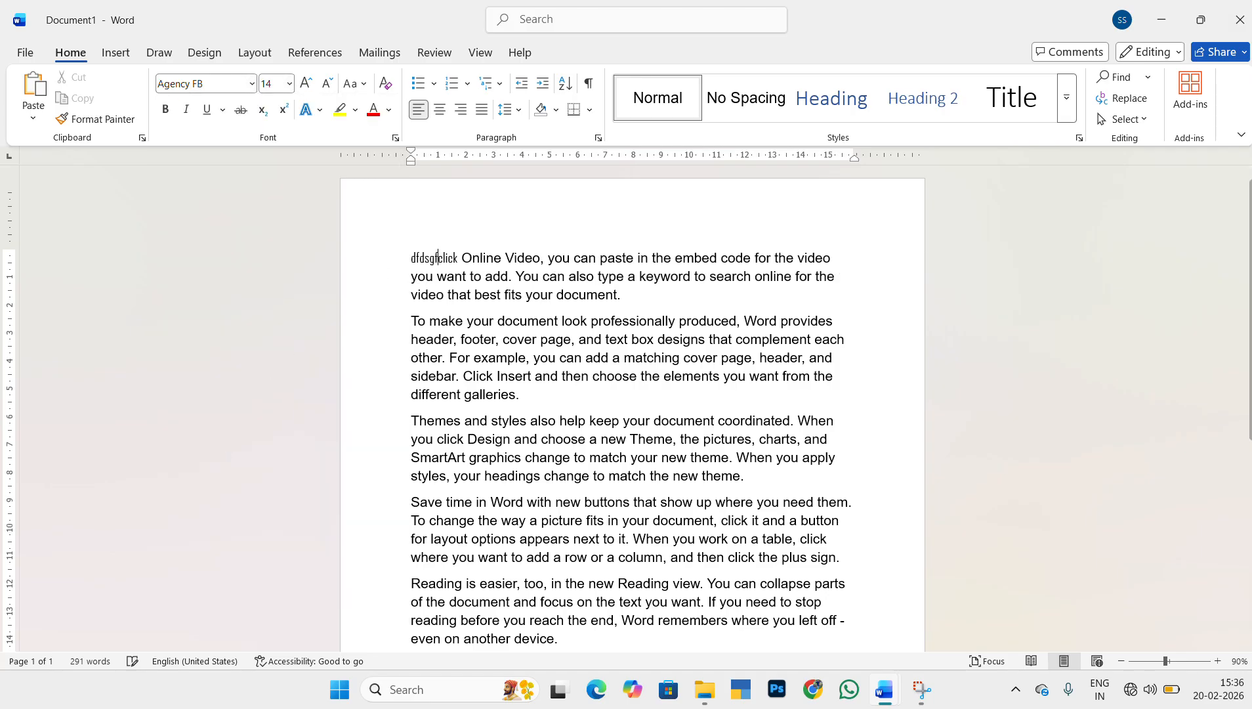
text(sadfadsfdfdf)
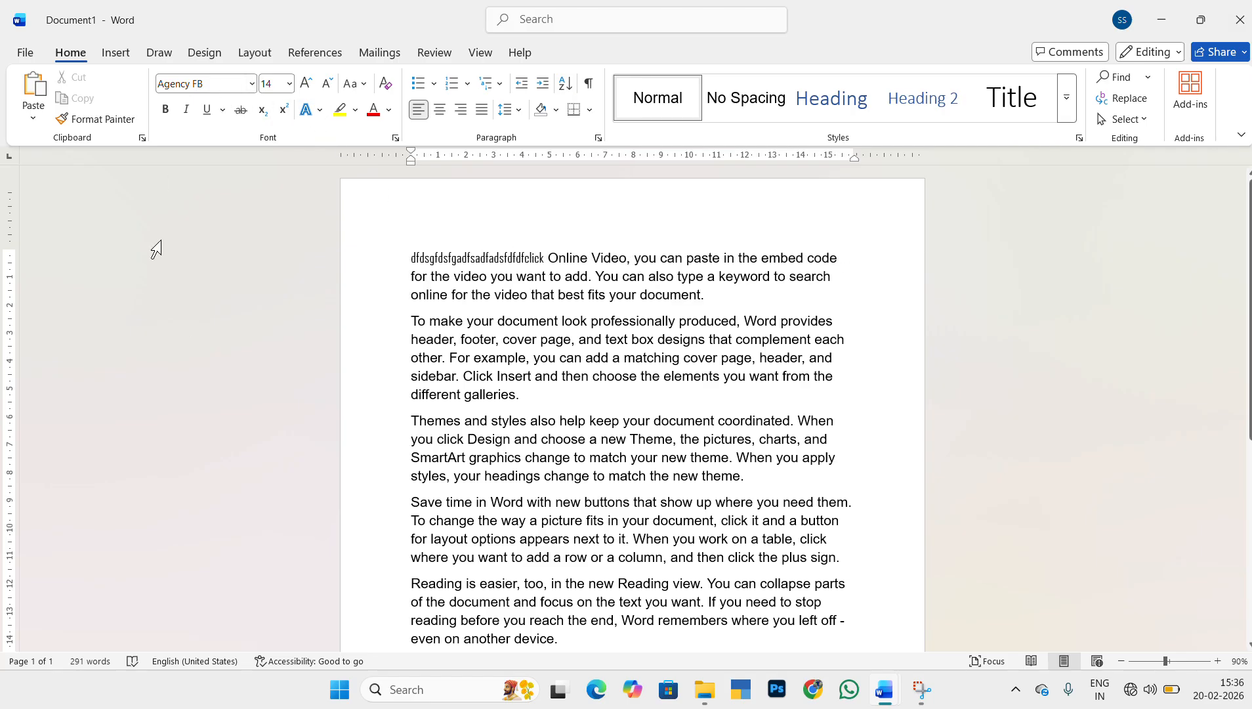
Step: Try to increase the font size to 18 at the start of the "To make your document look" paragraph
click(408, 322)
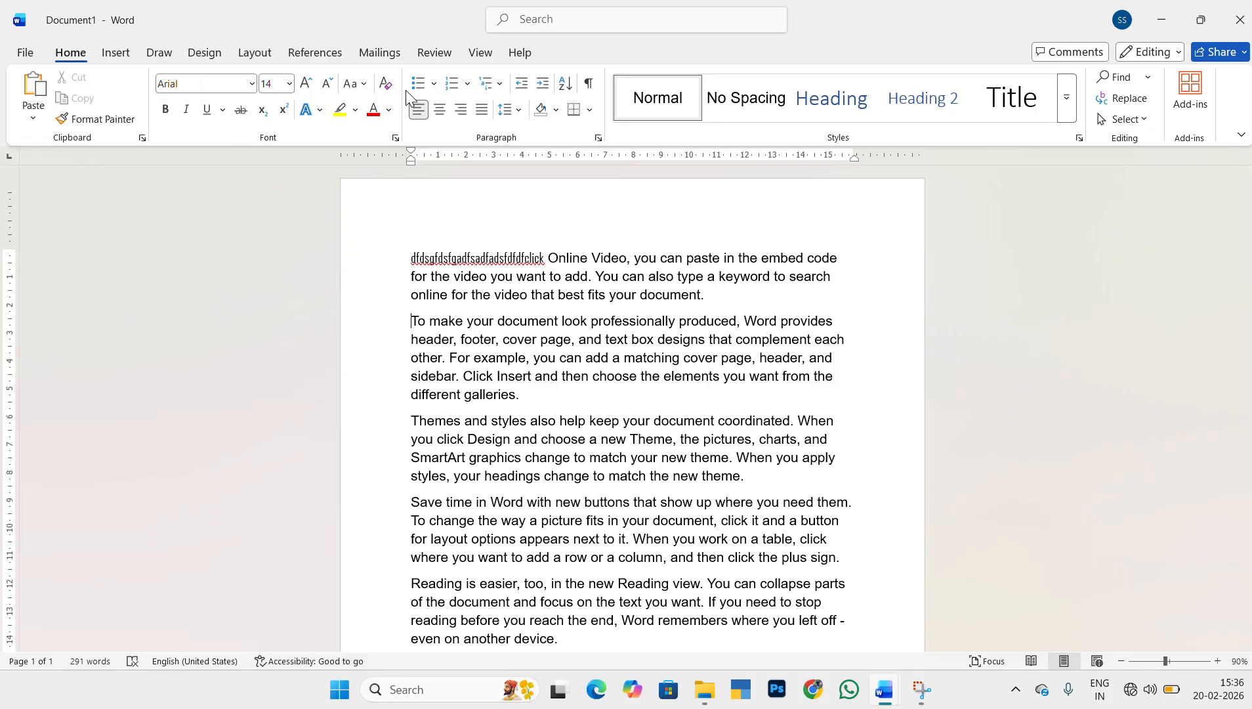
click(306, 84)
click(305, 84)
click(567, 422)
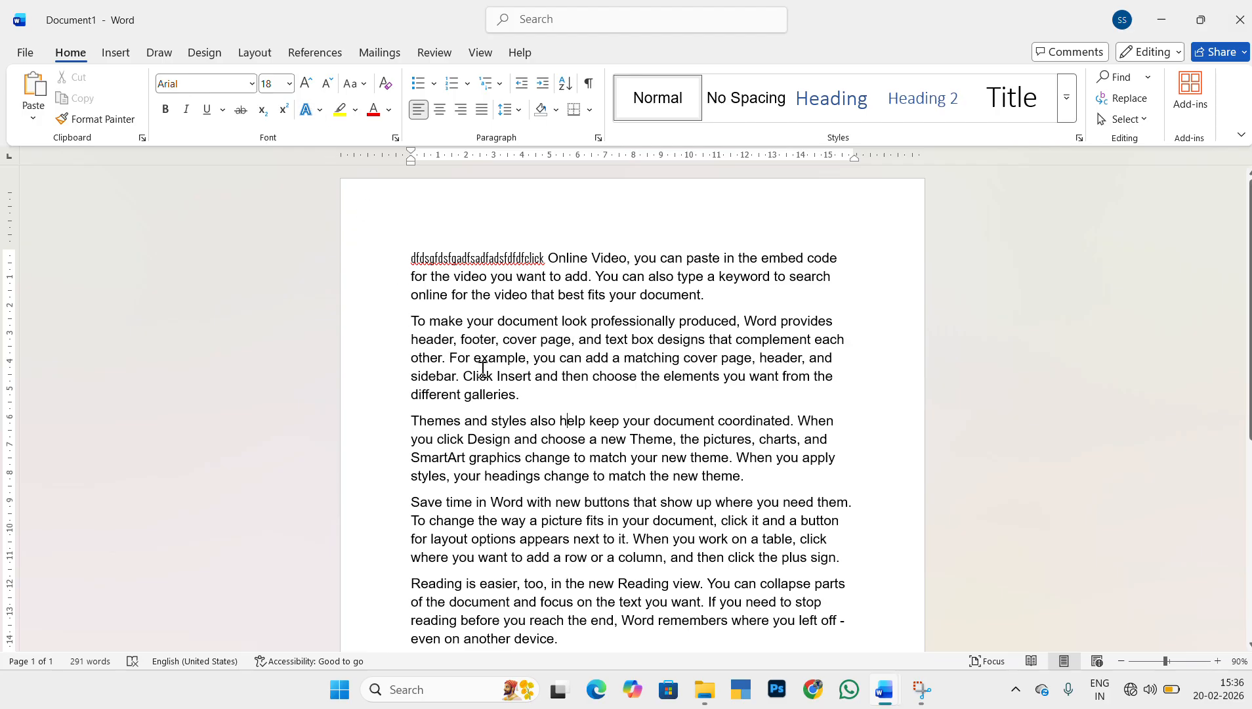
Step: Make the text "To make your document look professionally produced, Word provides" bold
drag(412, 321, 845, 321)
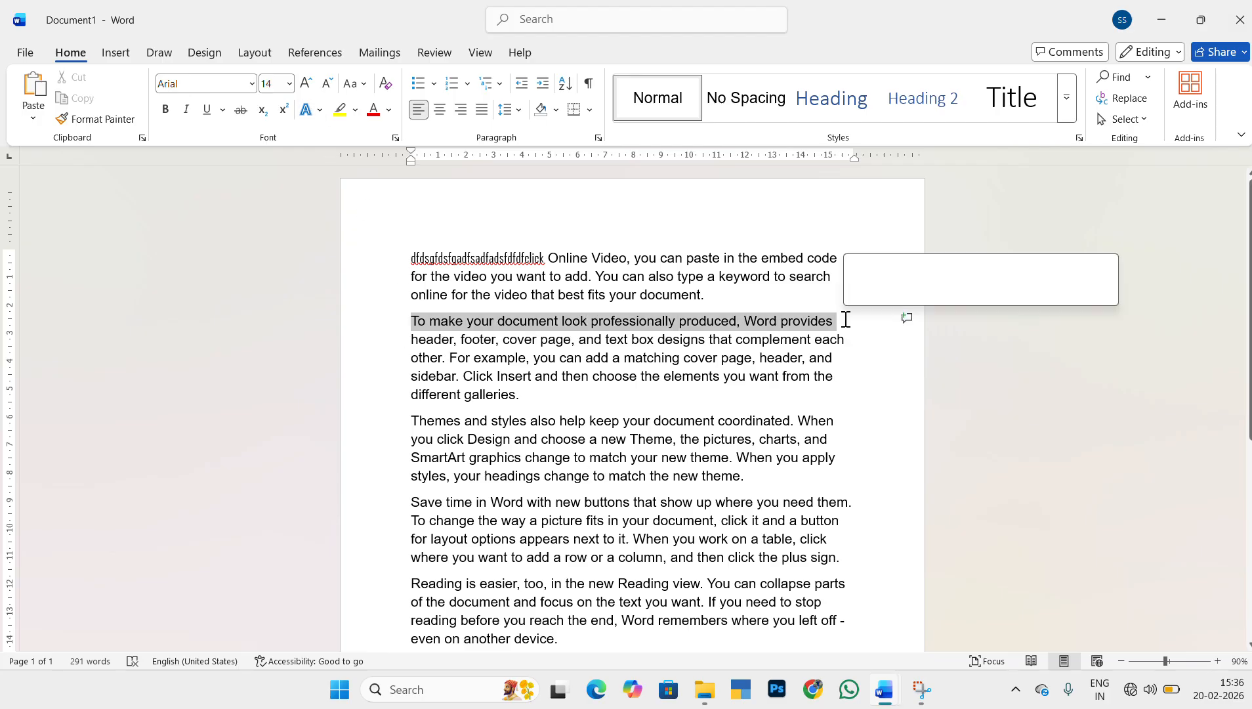
click(166, 110)
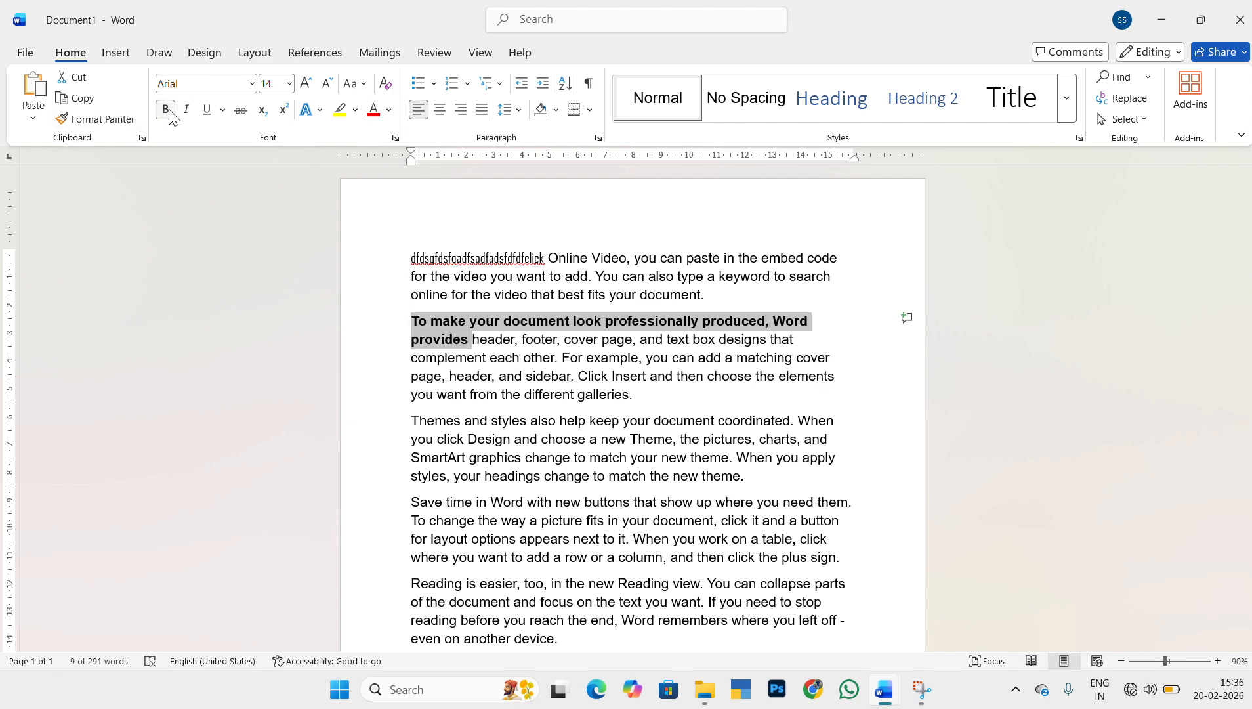
click(418, 358)
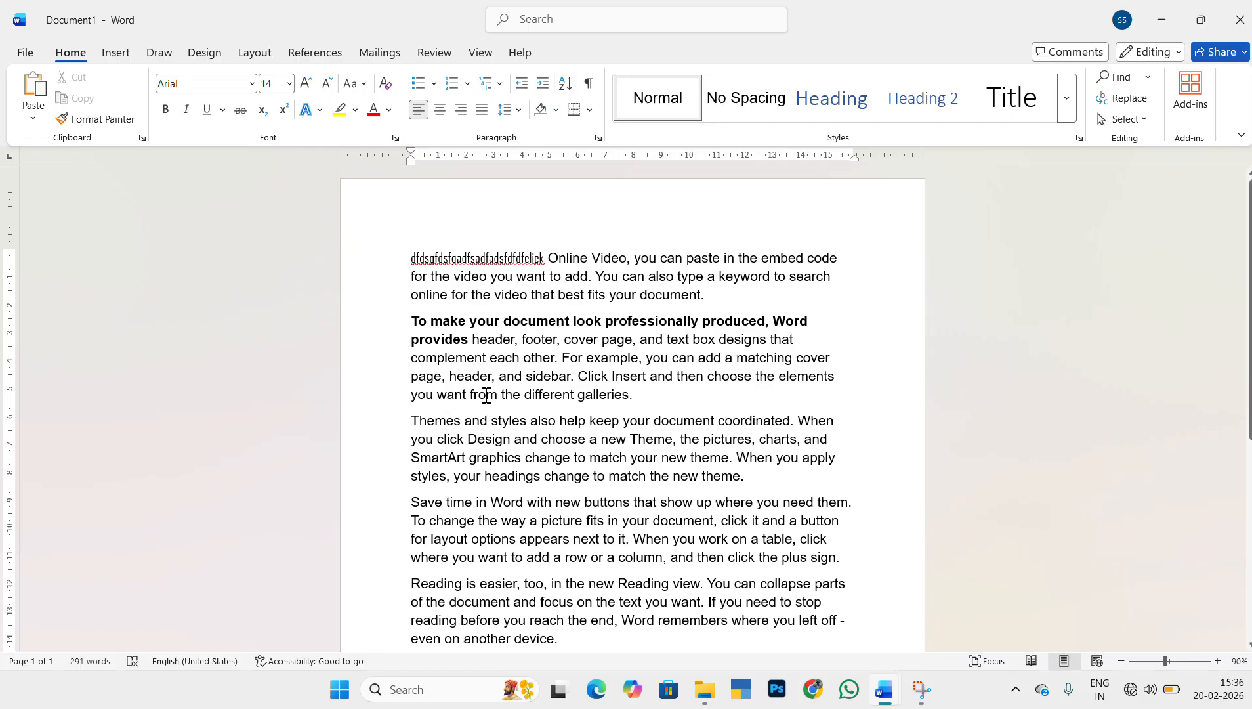
Step: Italicize the word "then" in the second paragraph's last sentence
drag(443, 375, 693, 377)
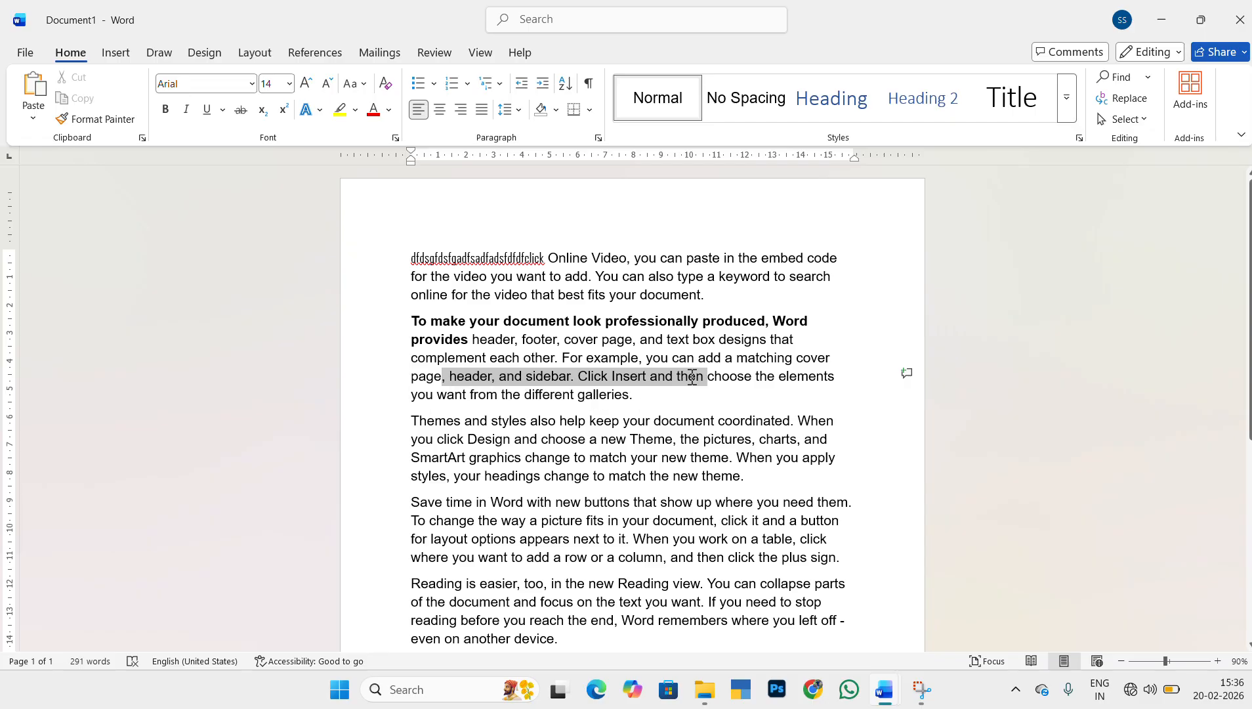
click(692, 376)
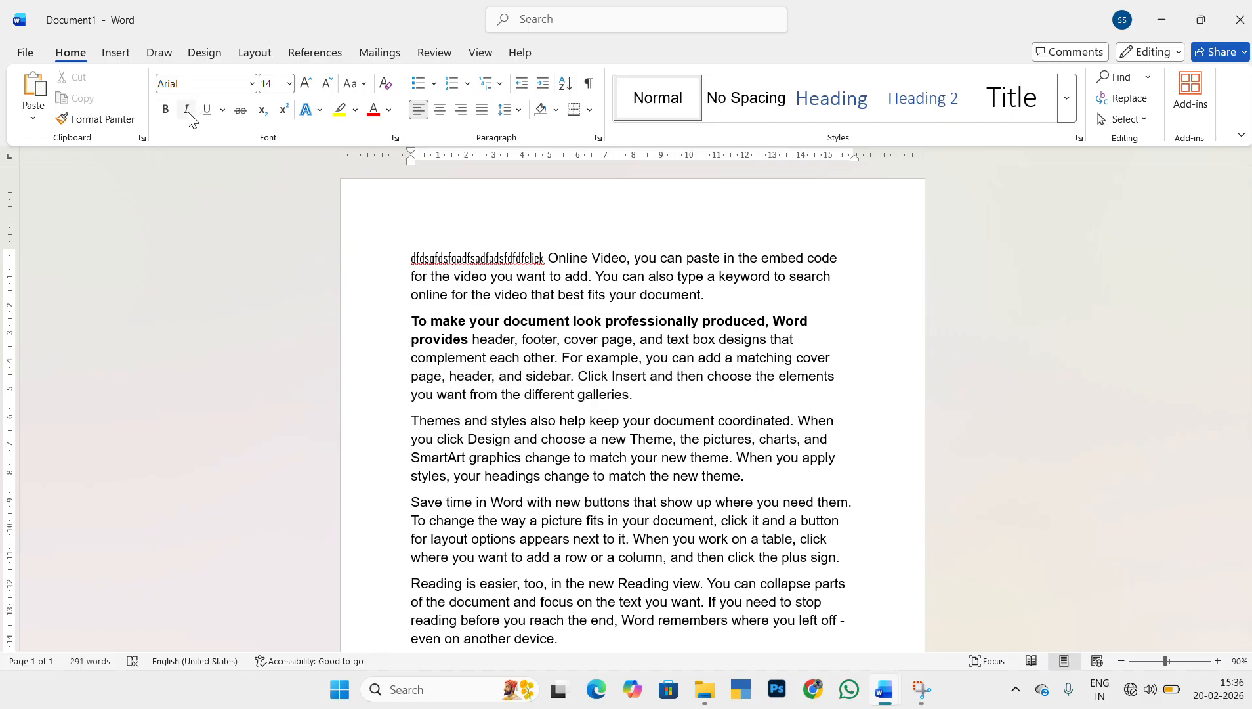
click(188, 113)
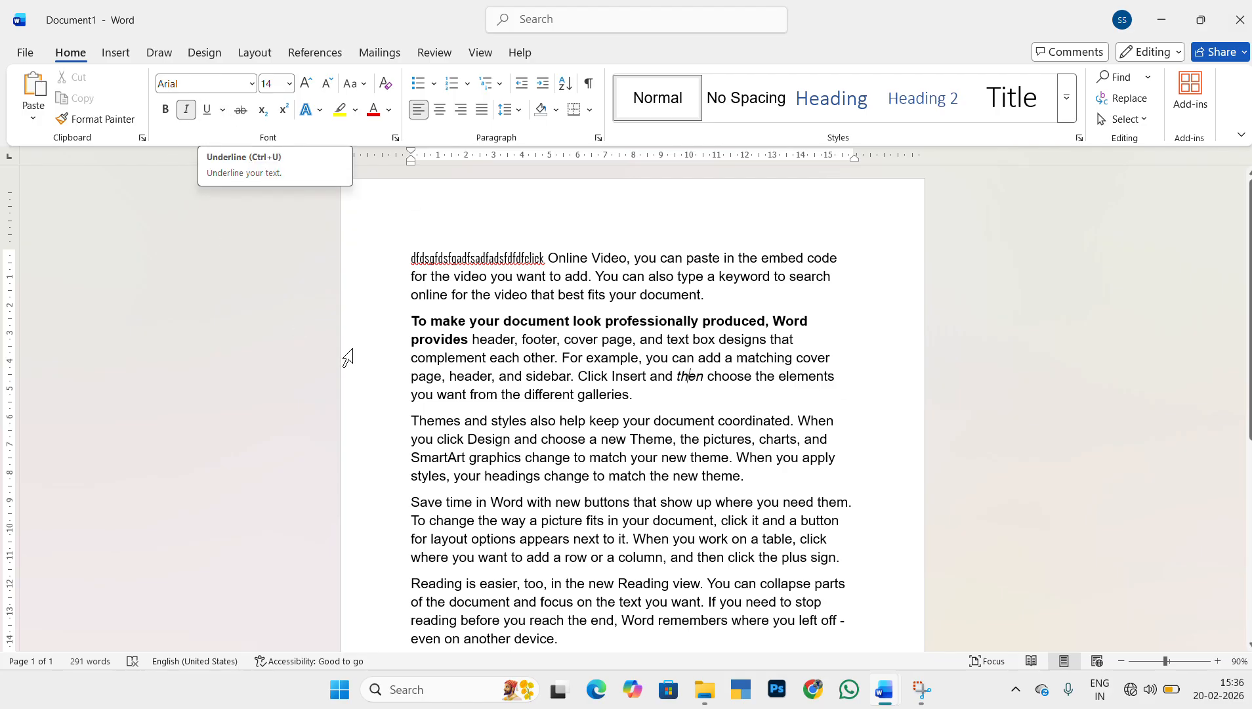
Step: Underline "page, header, and sidebar. Click Insert" in the second paragraph with a red underline
drag(430, 376, 648, 376)
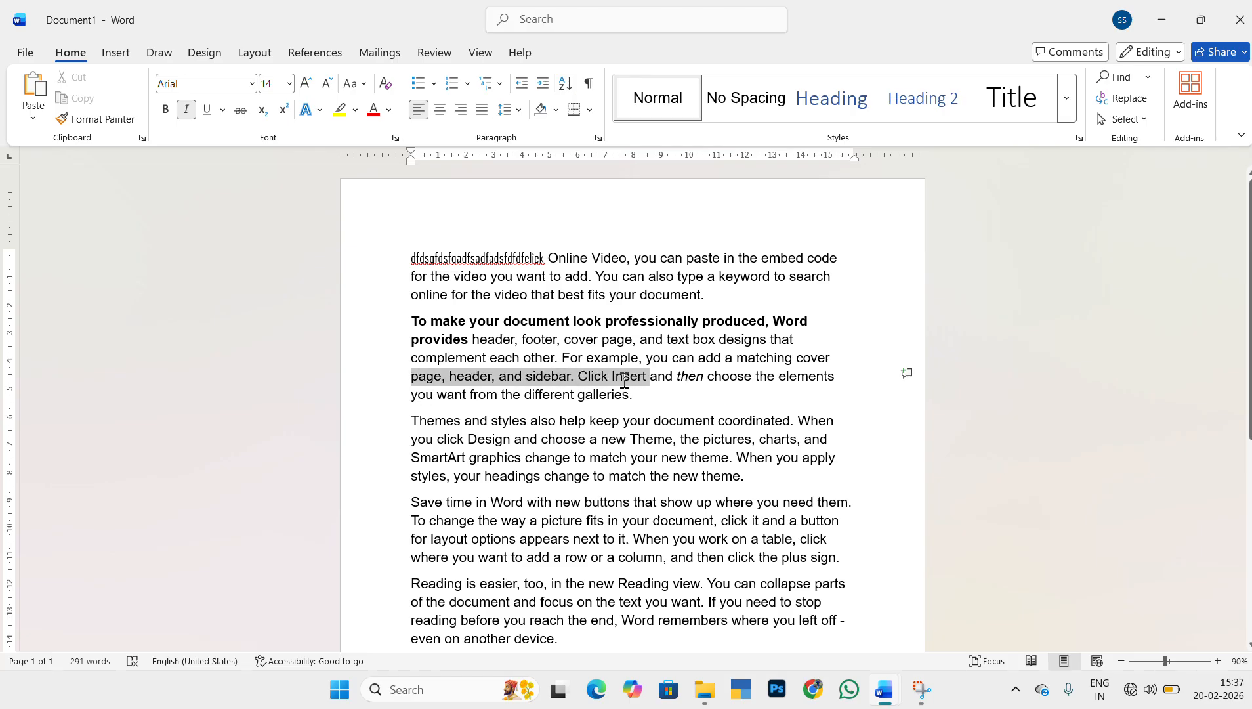
click(223, 109)
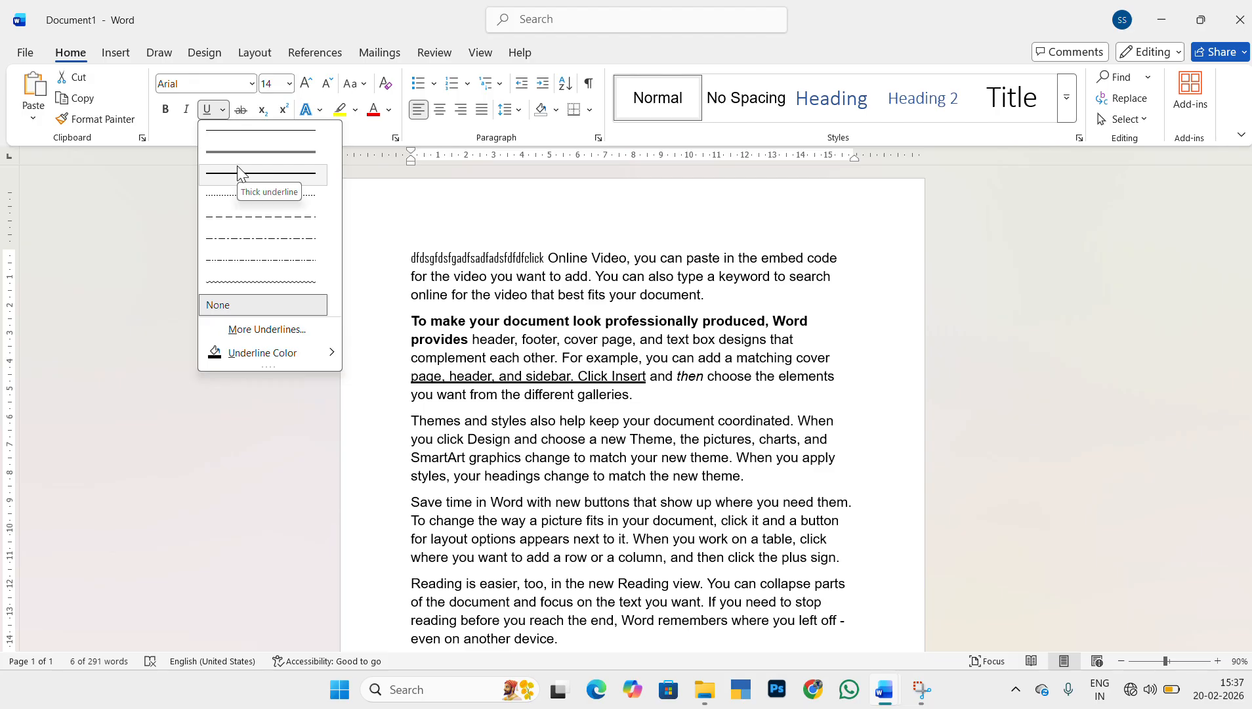
mouse_move(266, 358)
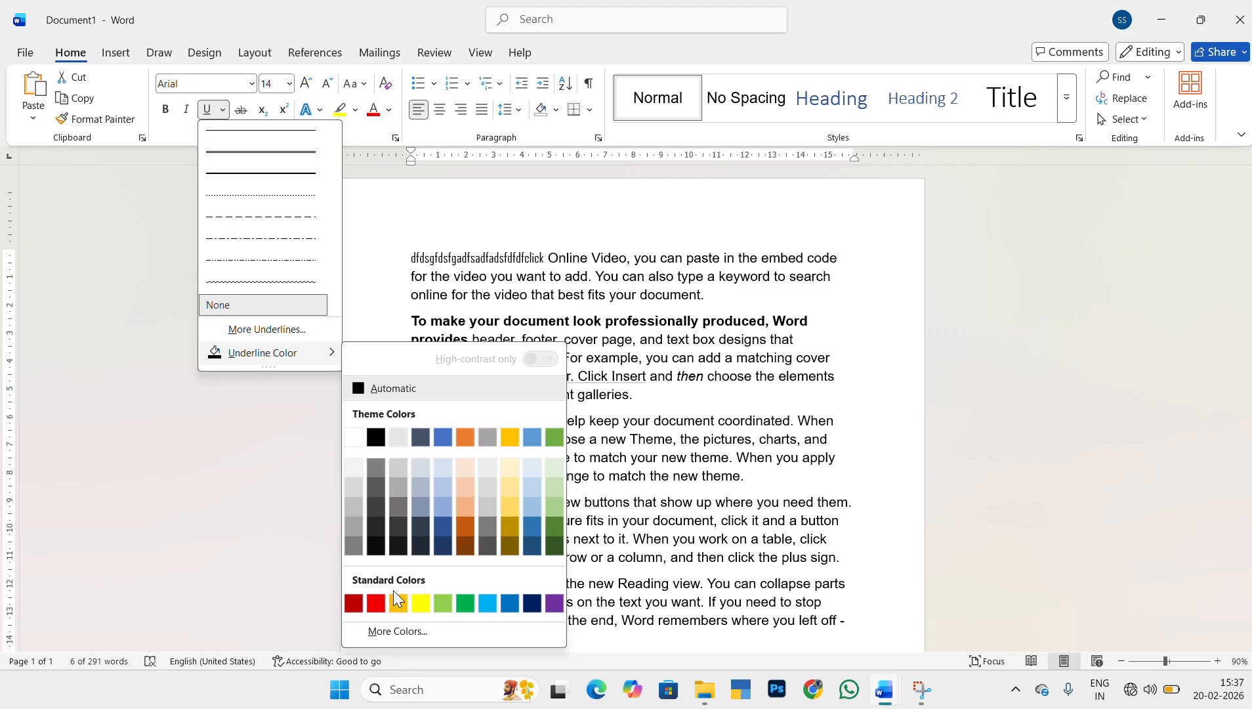
click(377, 604)
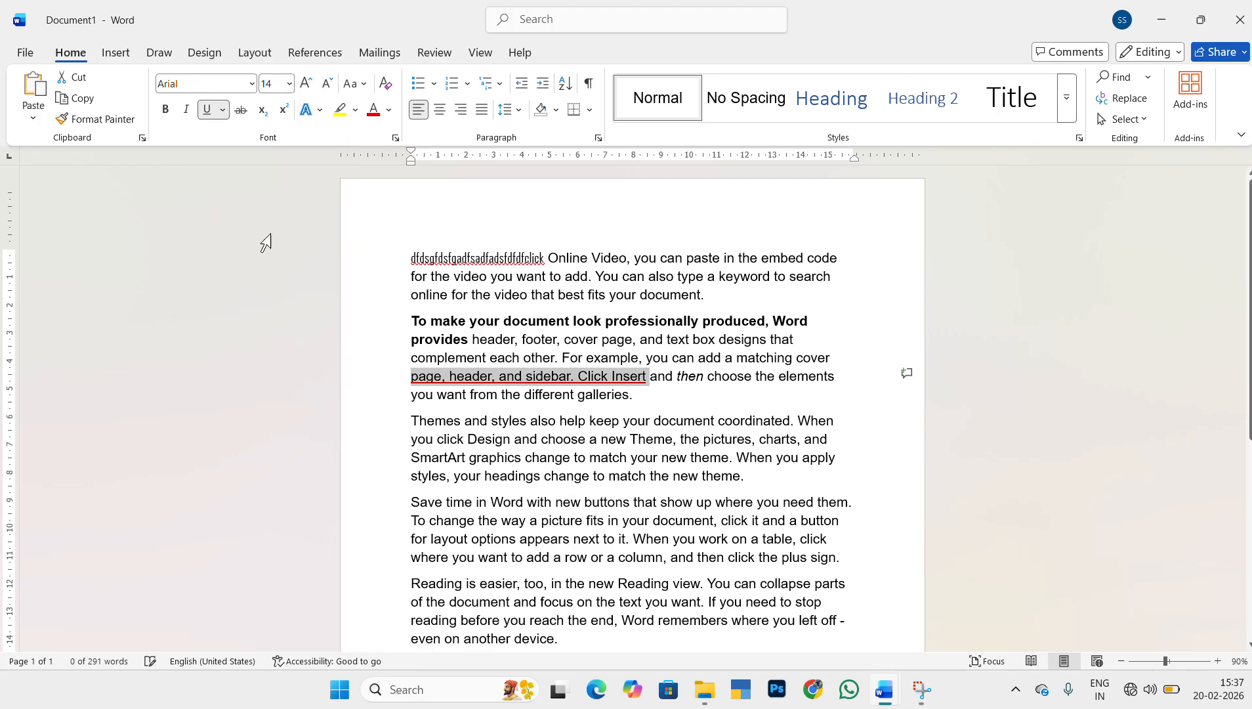
click(511, 339)
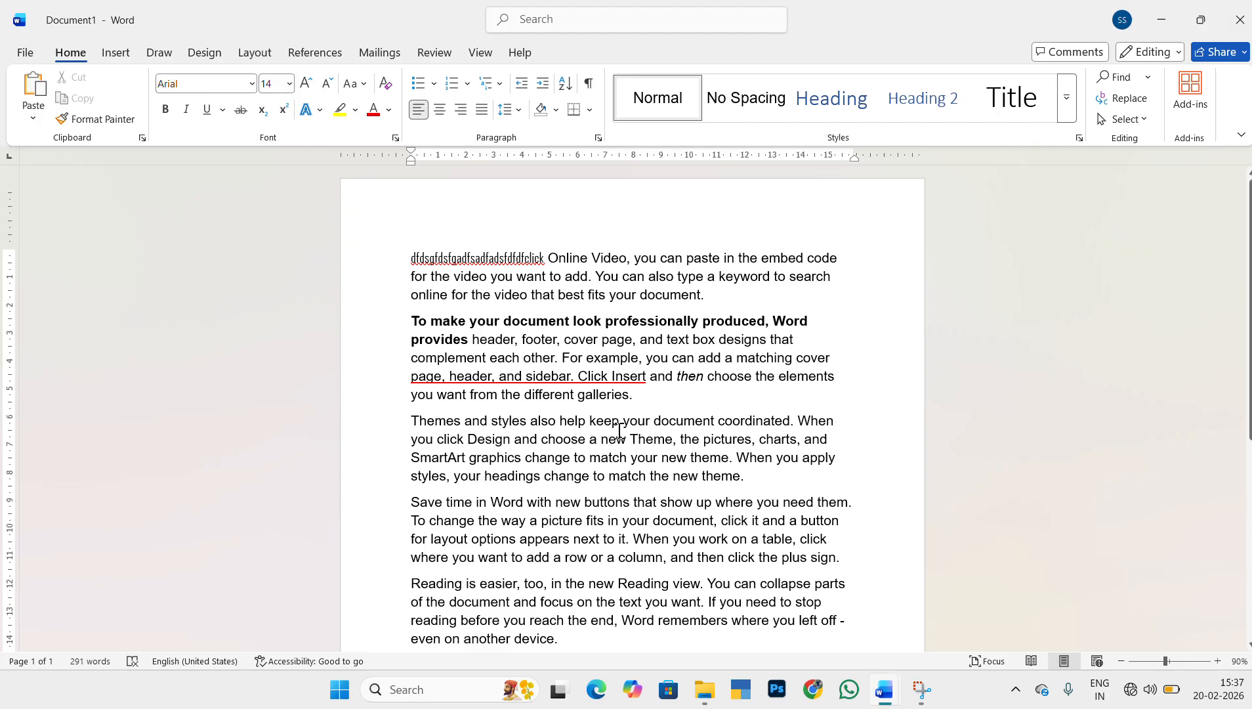
Step: Apply strikethrough to "Themes and styles also help keep your document" at the start of the third paragraph
drag(430, 420, 741, 427)
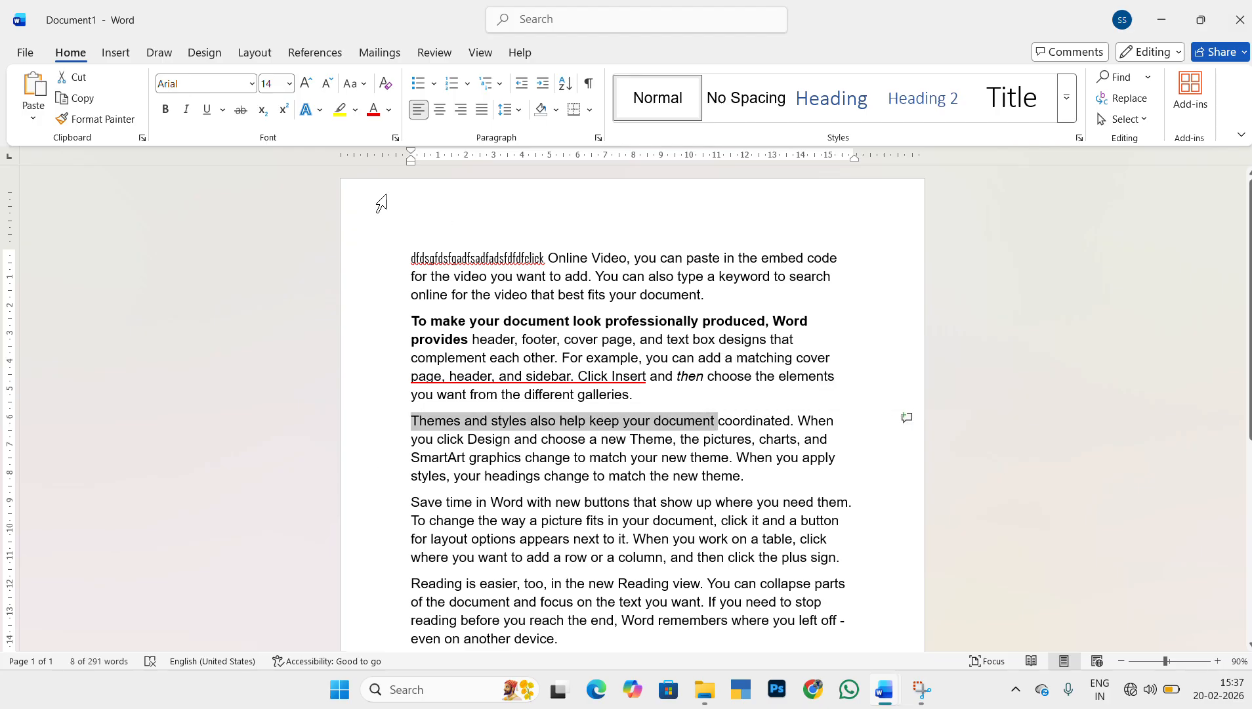
click(244, 112)
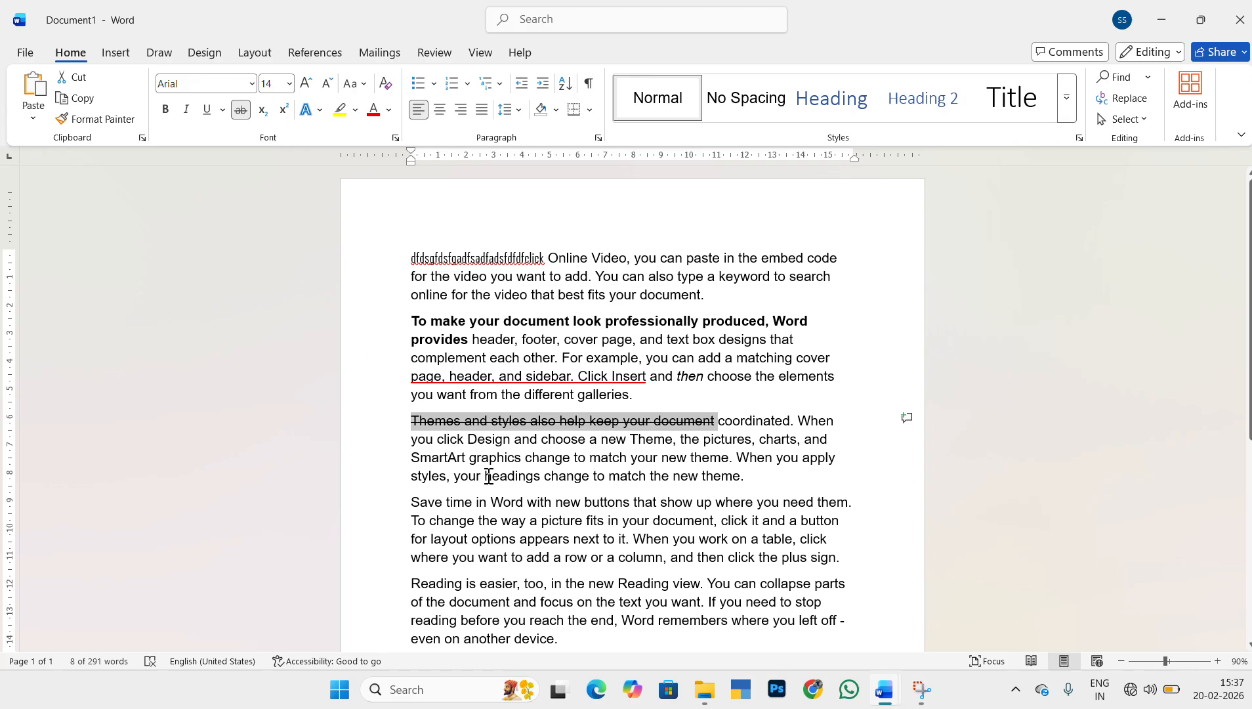
click(602, 450)
Step: Add two lines below the last highlighted text: H²O with a superscript 2 and X₂ with a subscript 2
scroll(602, 449, down, 5)
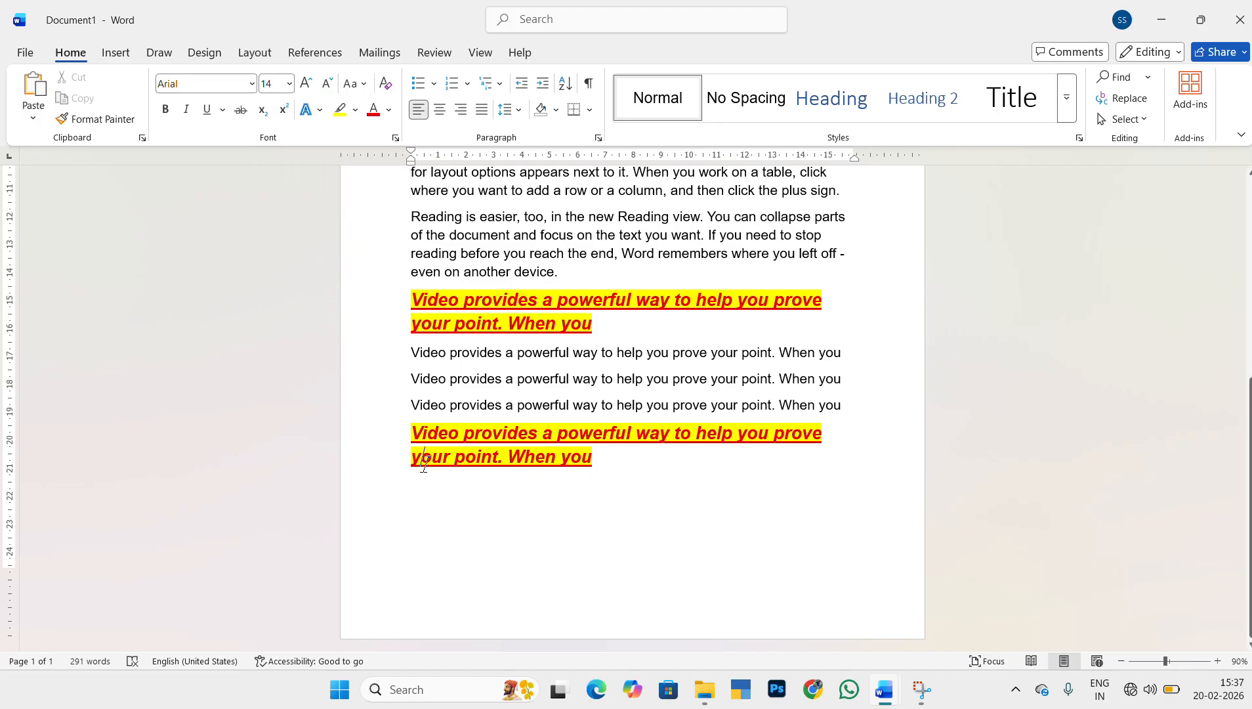
click(428, 499)
text(h)
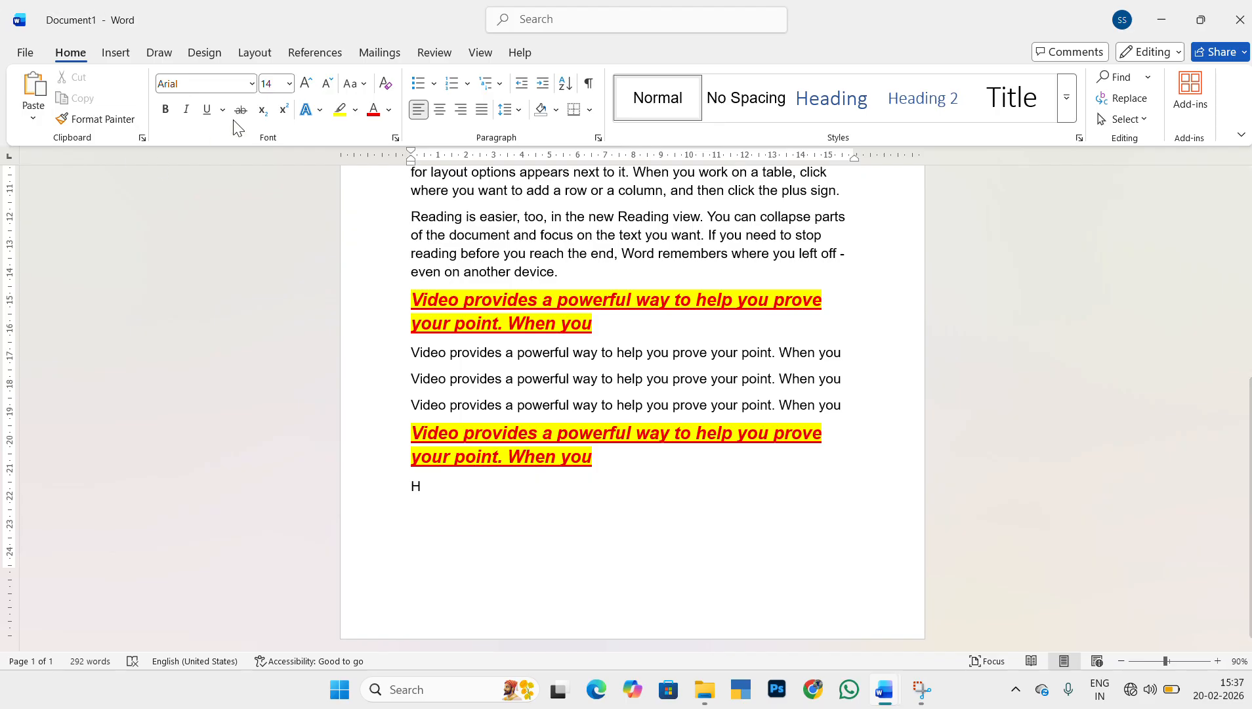
click(287, 110)
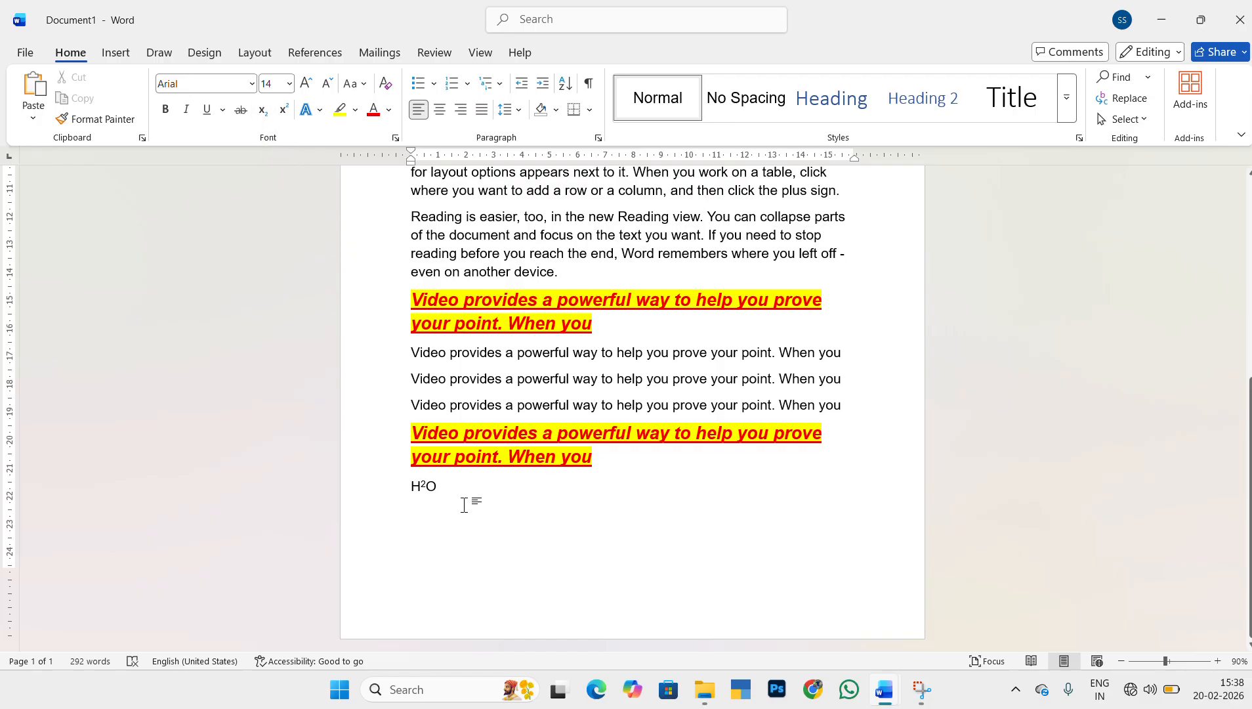
key(Return)
text(m)
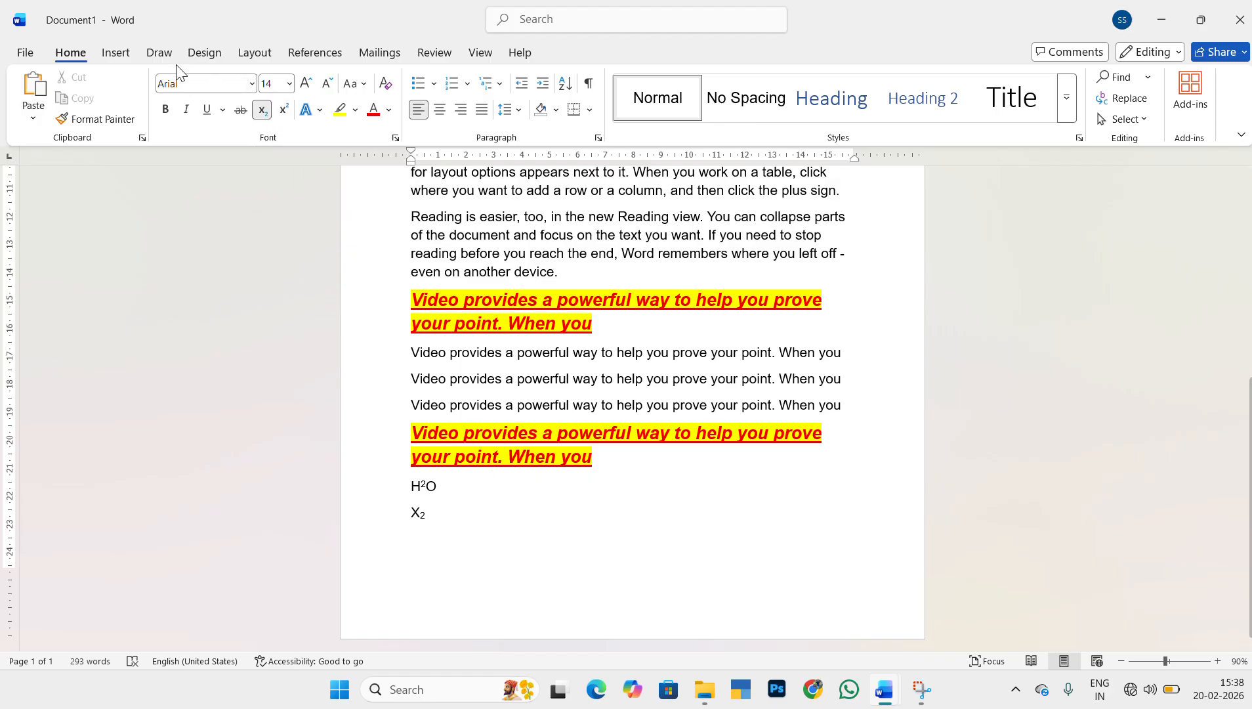
Step: Set the font size to 11 for the text from "styles, your headings" through "even on another device."
scroll(483, 391, up, 6)
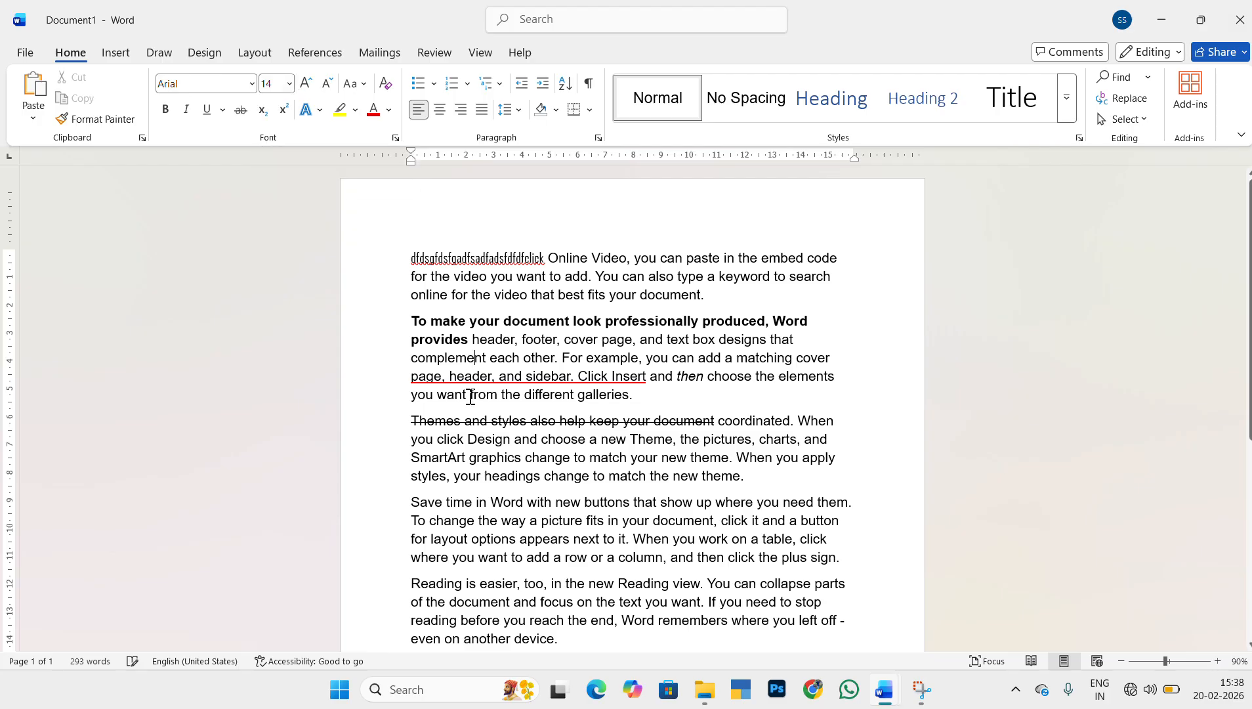
drag(430, 475, 738, 638)
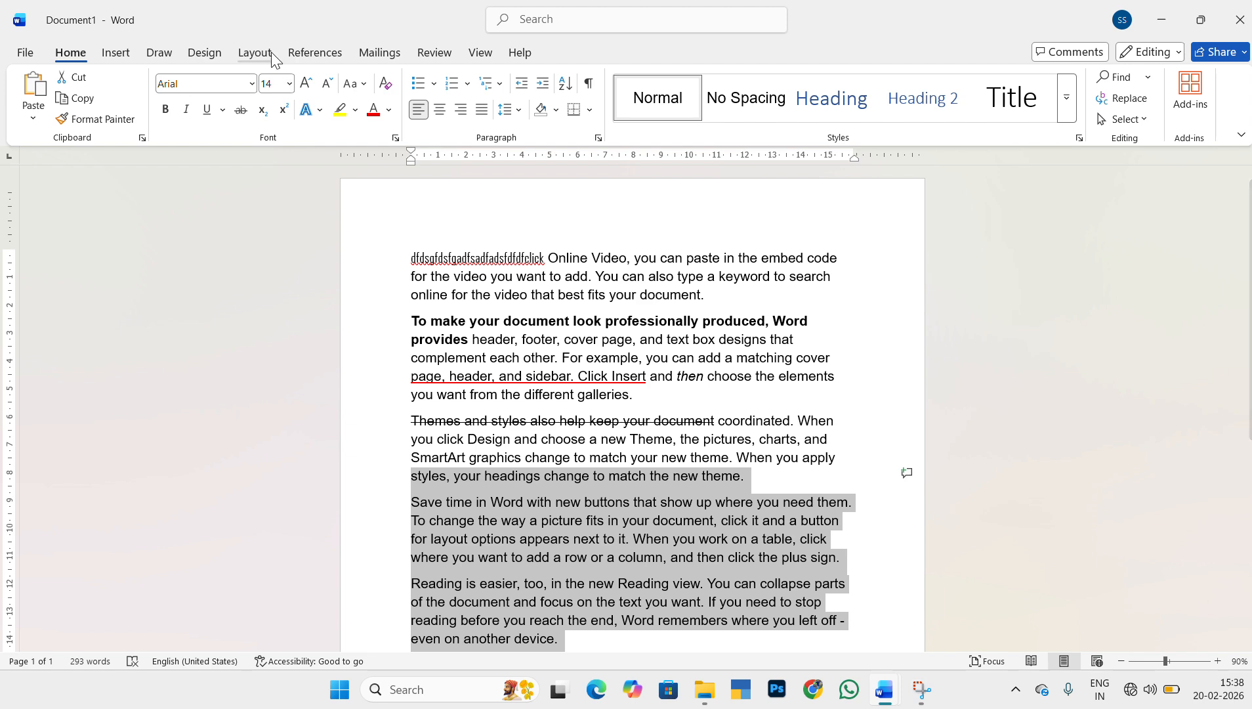
click(290, 86)
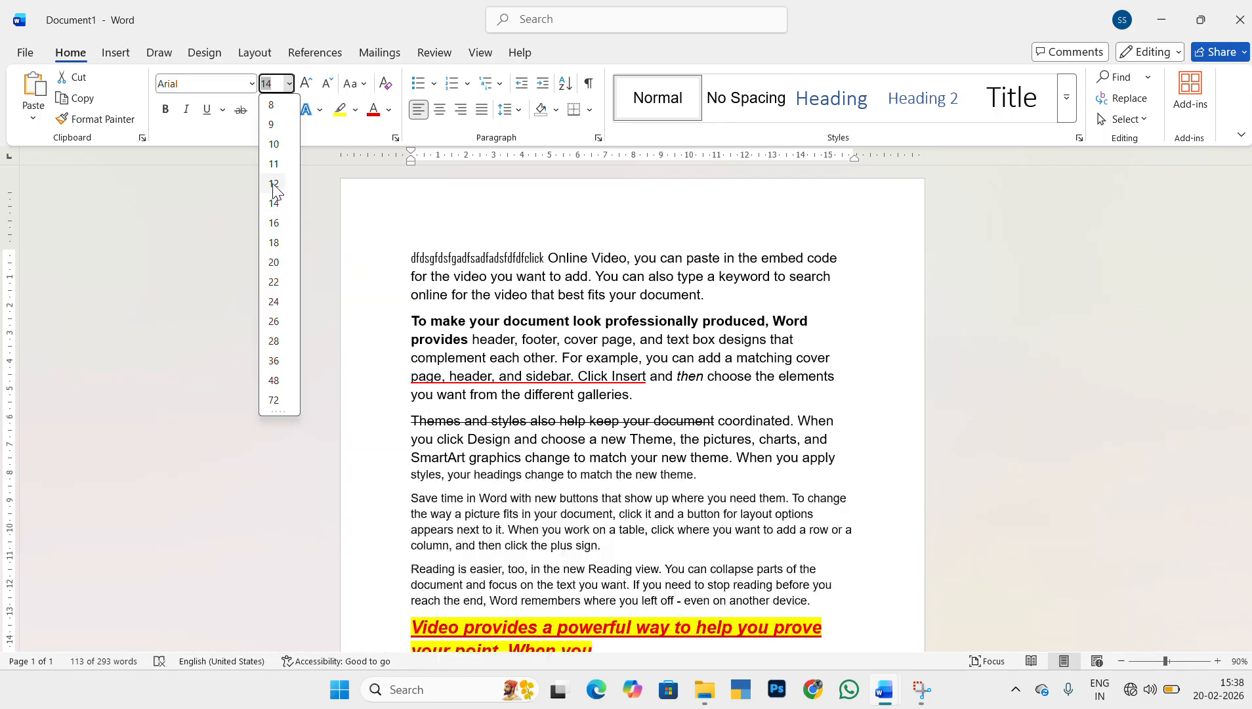
click(275, 164)
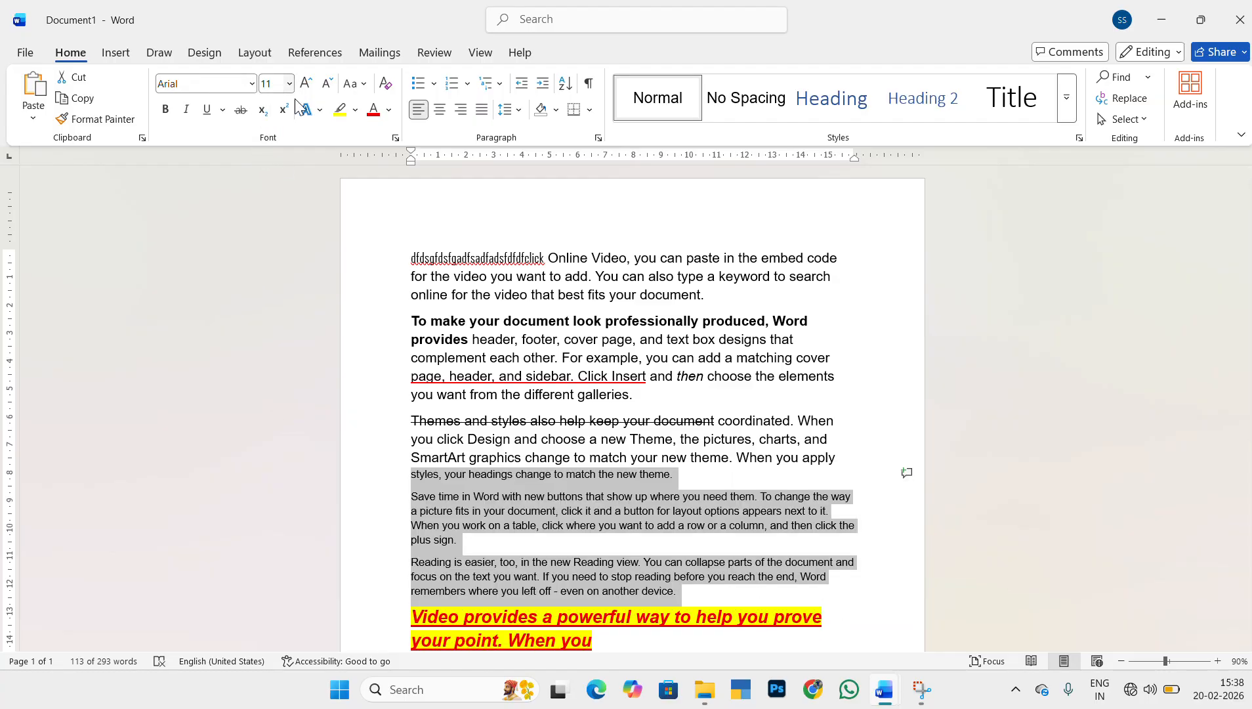
click(489, 339)
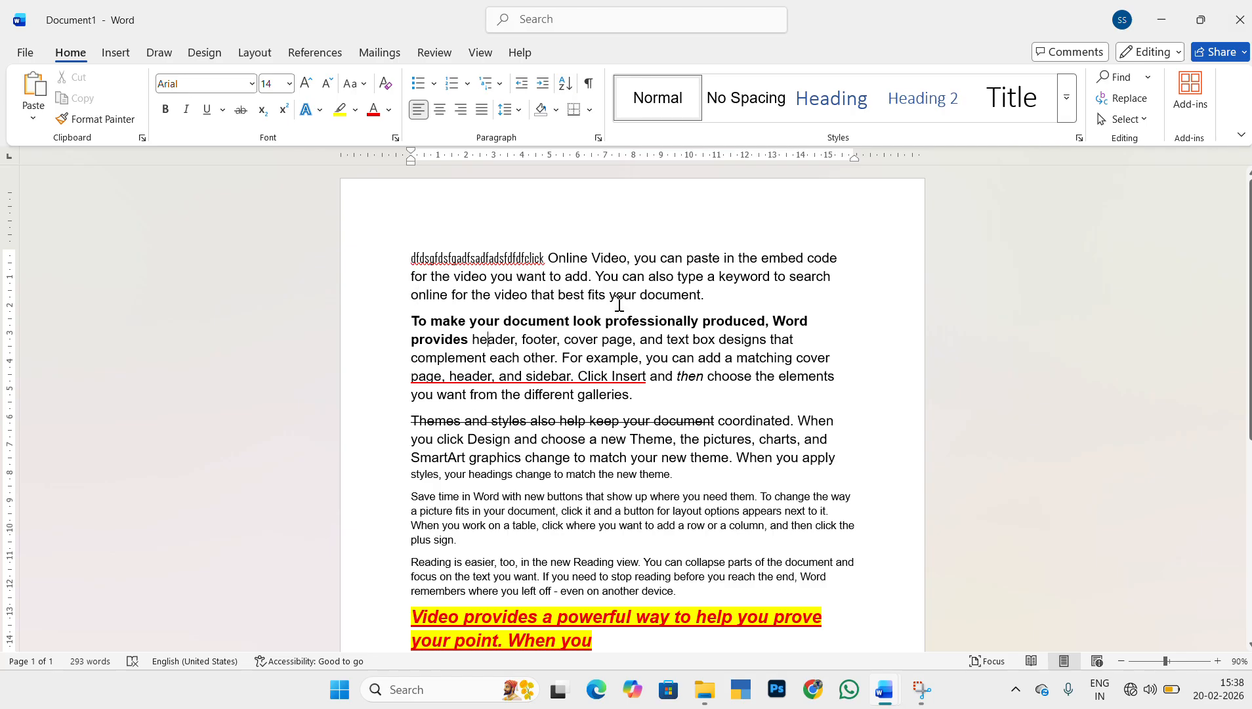
Step: Grow and shrink the first paragraph's font from "Online Video" to its end several times, finishing at size 16
drag(619, 303, 768, 308)
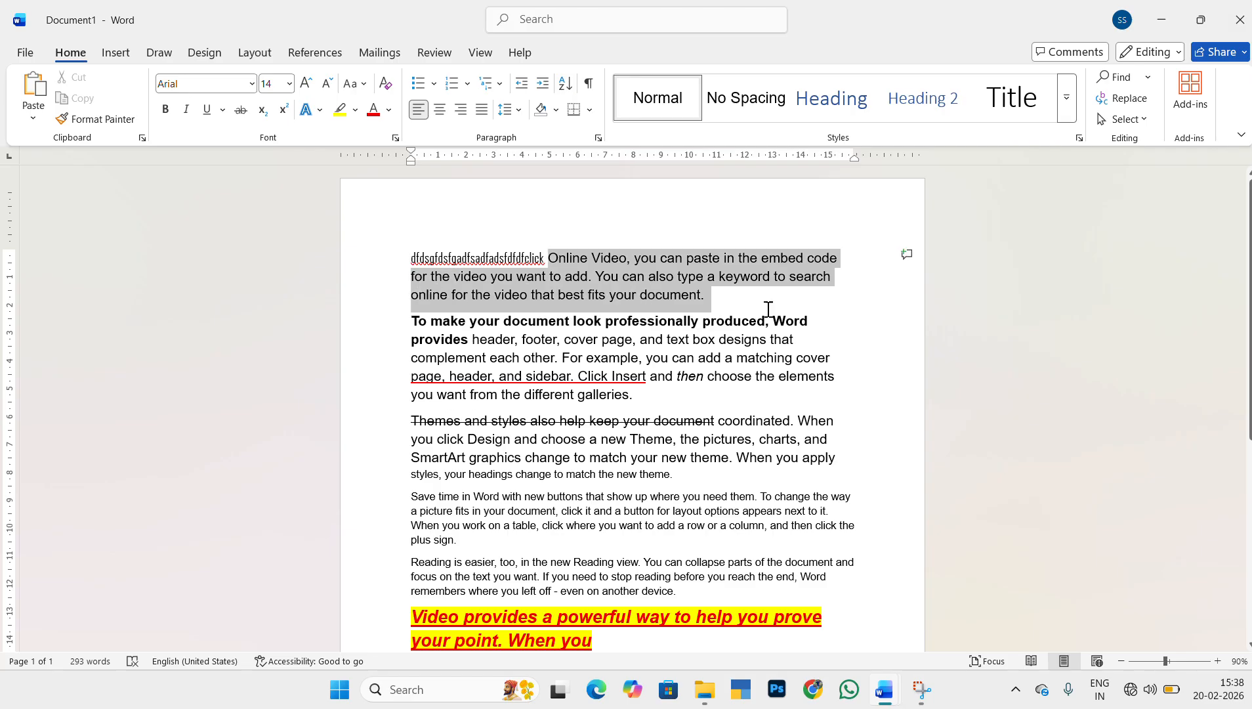
click(305, 85)
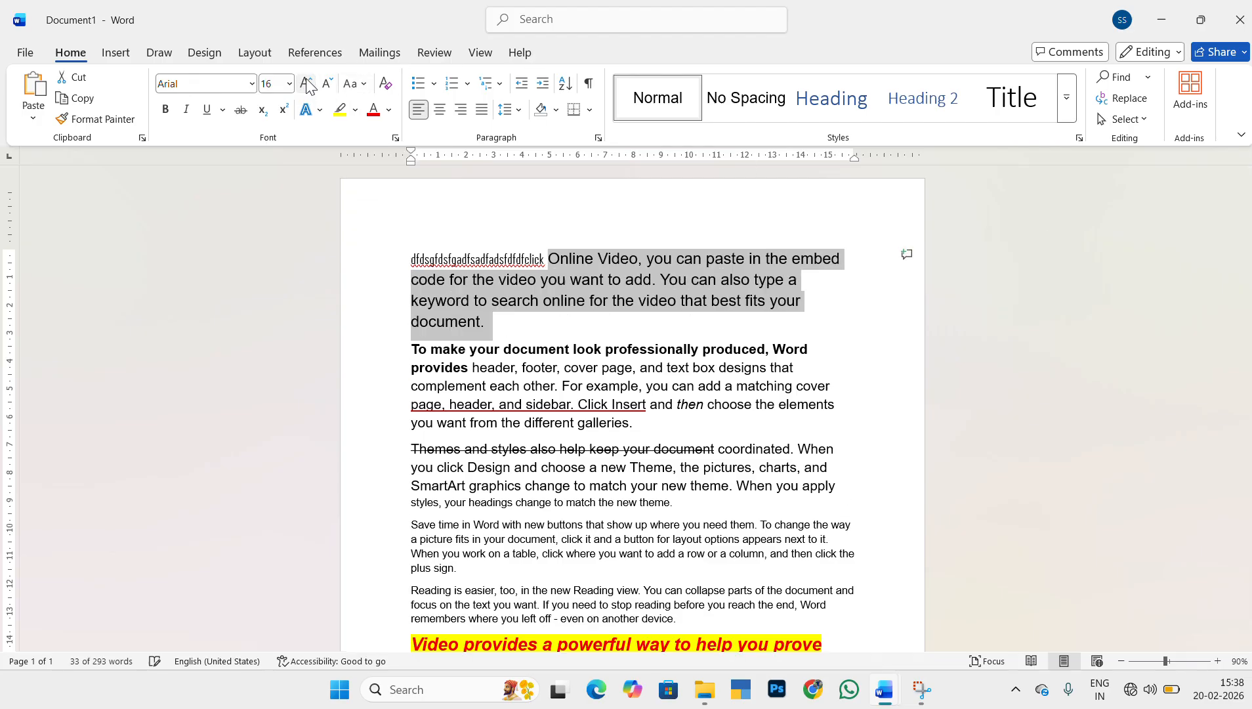
click(305, 86)
click(305, 85)
click(328, 90)
click(328, 90)
click(328, 90)
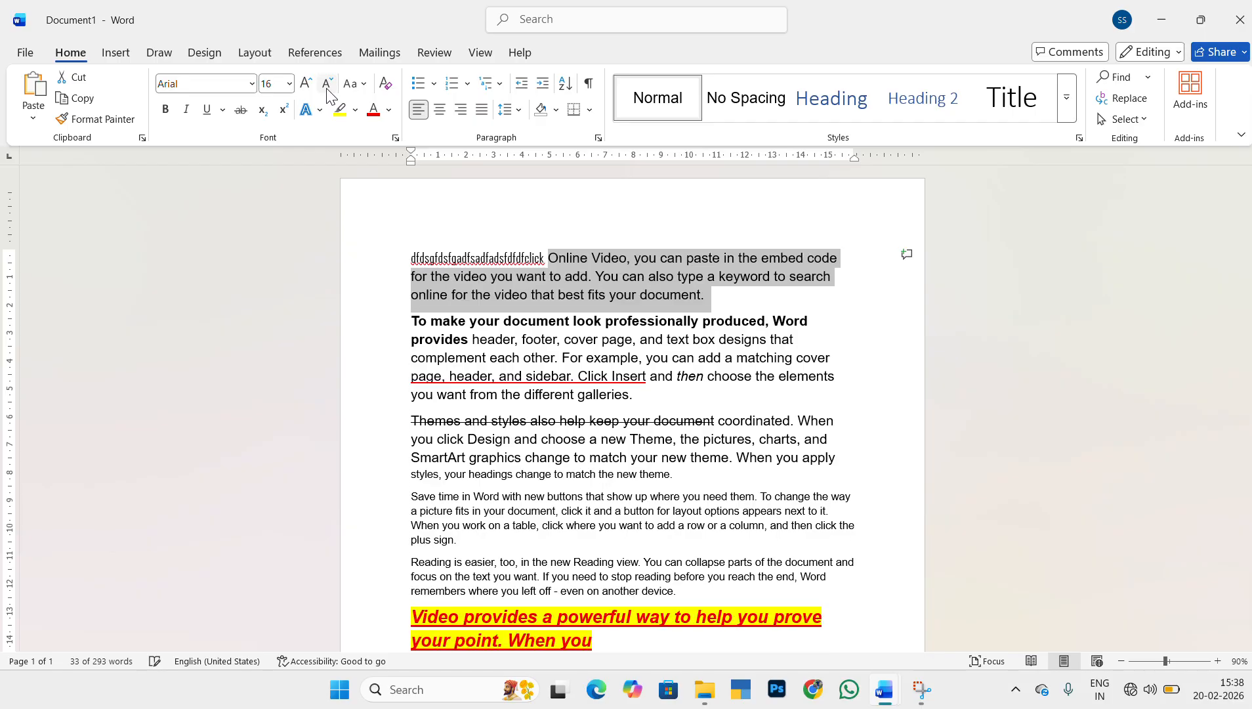
click(327, 90)
click(306, 91)
click(306, 91)
click(306, 91)
click(306, 85)
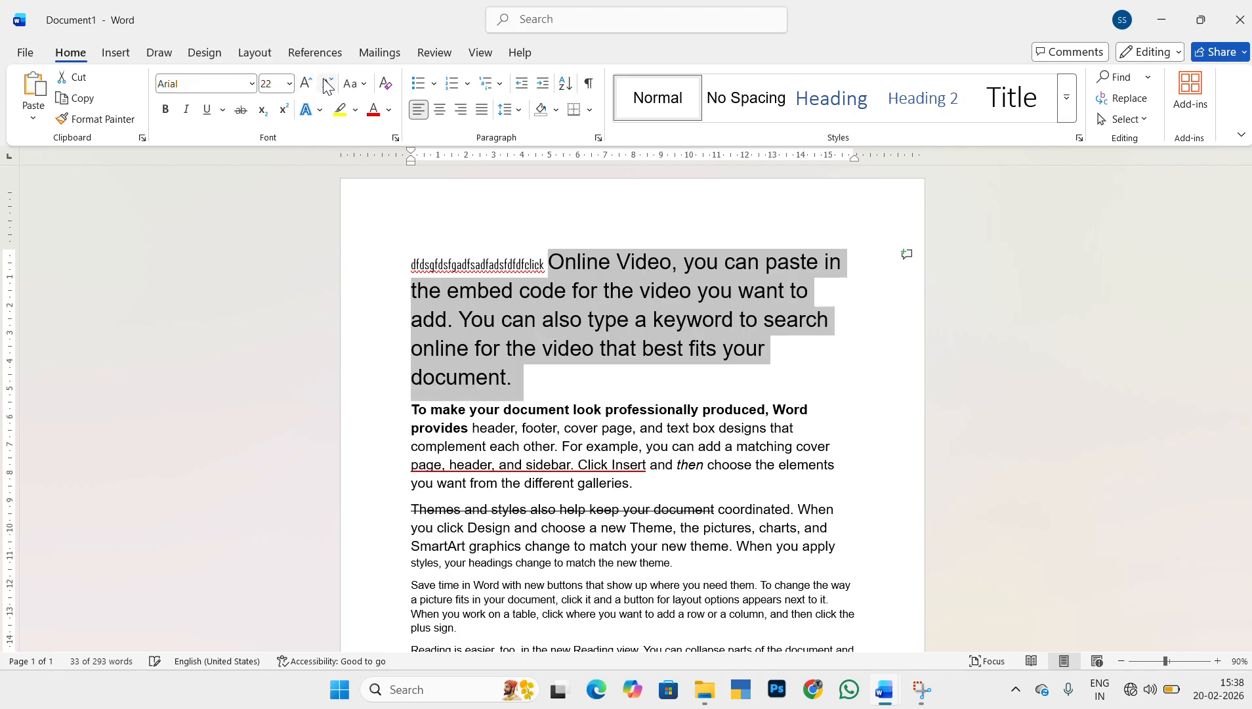
click(327, 85)
click(327, 85)
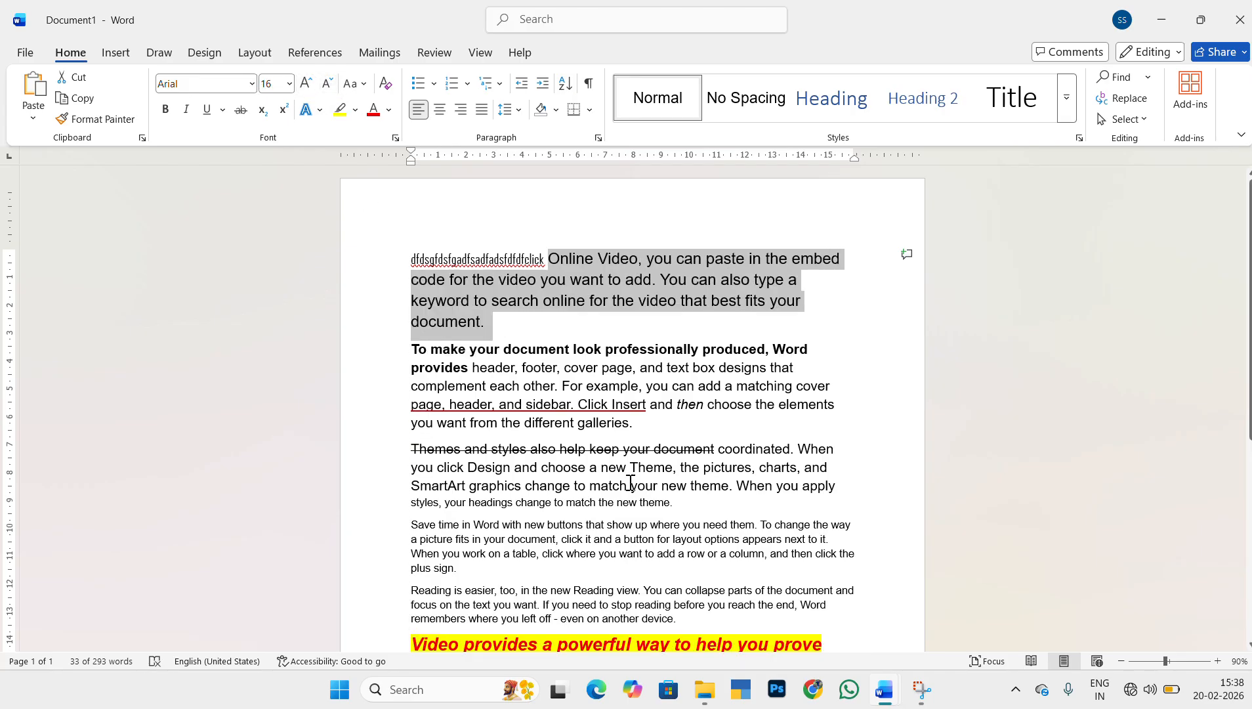
scroll(630, 482, down, 5)
click(579, 303)
scroll(579, 303, up, 5)
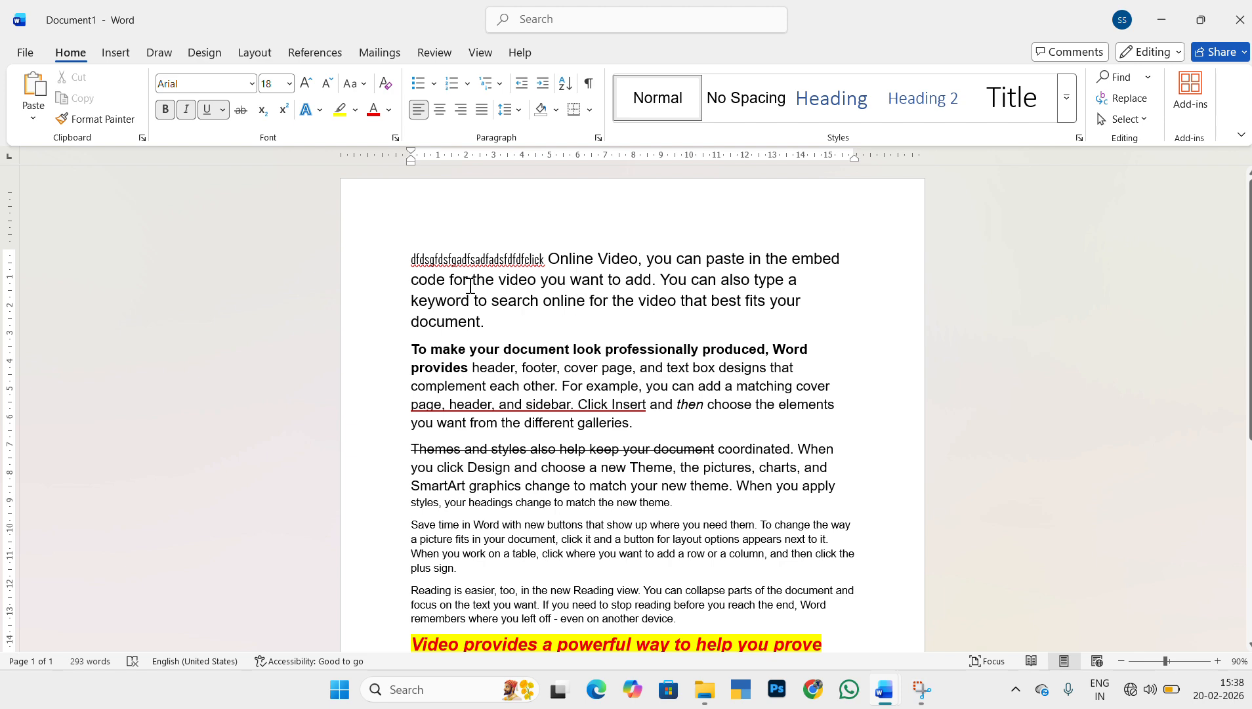
click(364, 84)
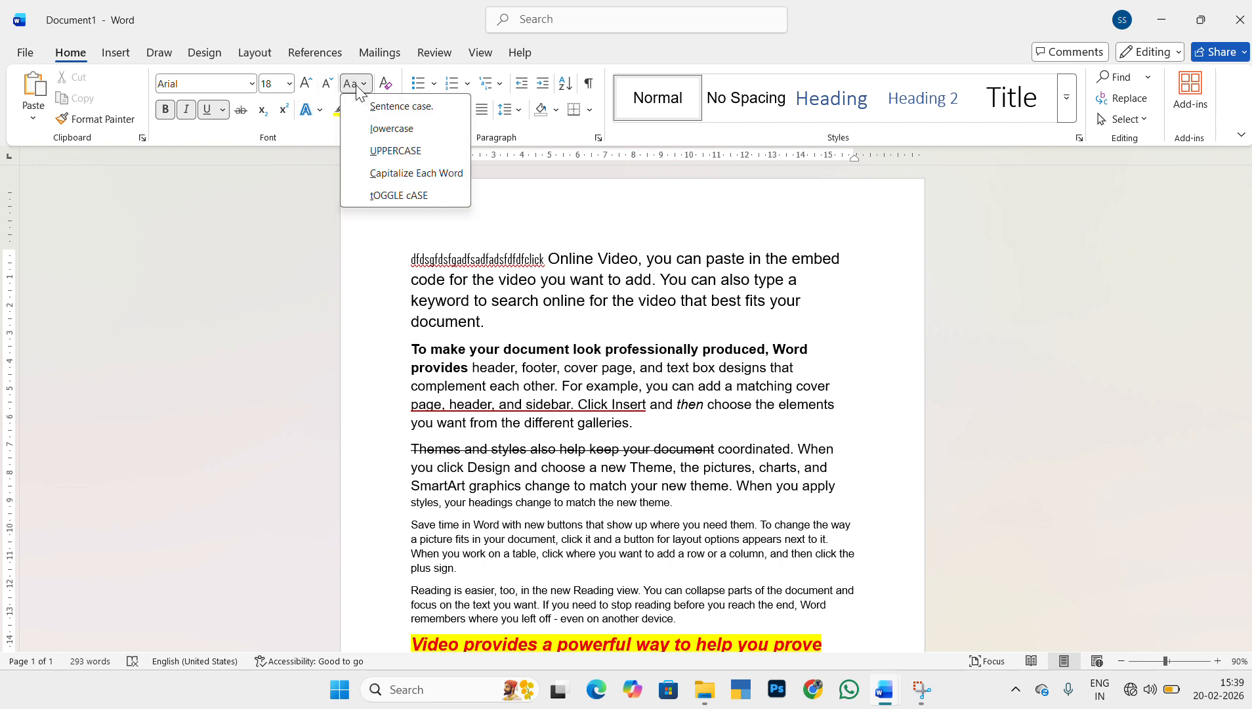
click(647, 684)
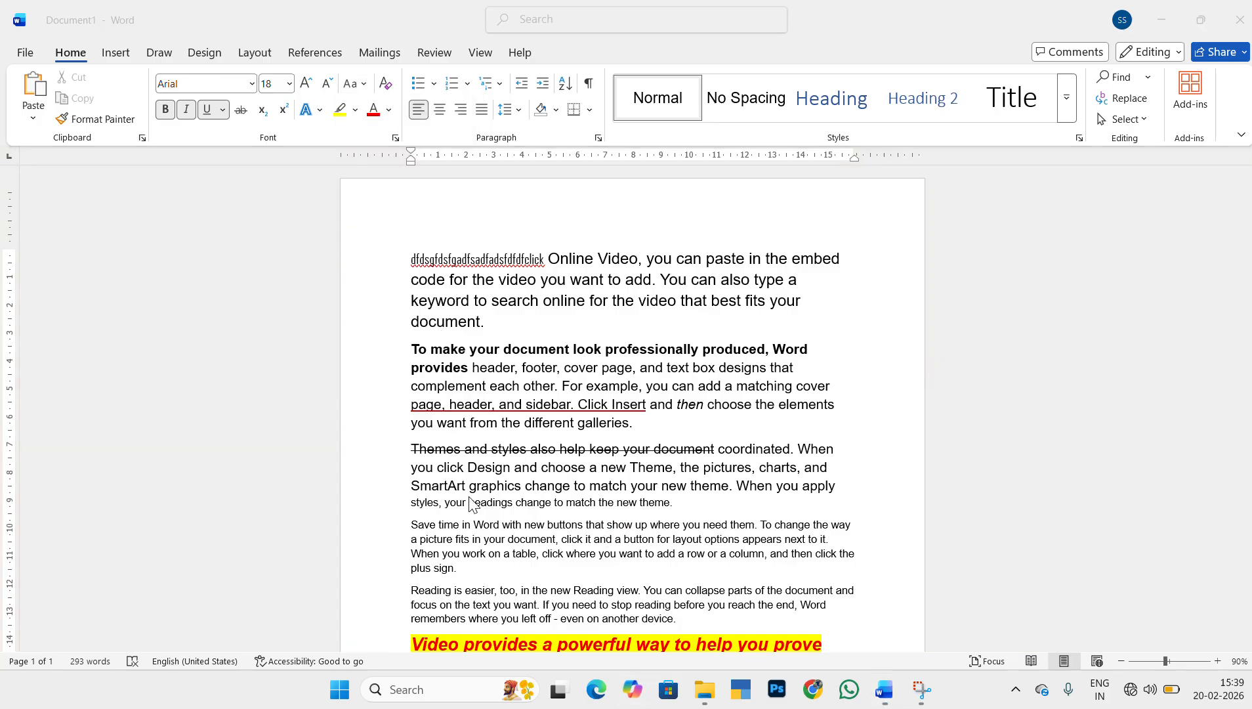
click(432, 531)
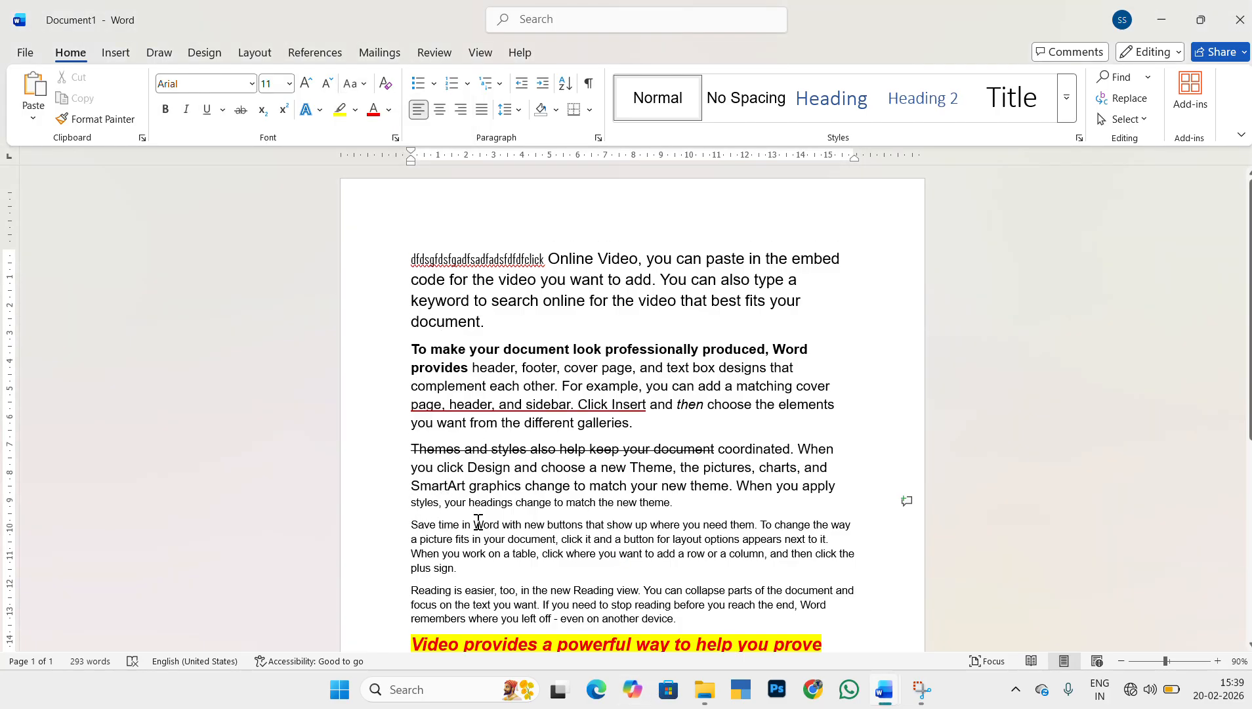
Step: Change the text from "styles, your headings" through "and then click the" to sentence case, followed by lowercase
drag(412, 502, 852, 555)
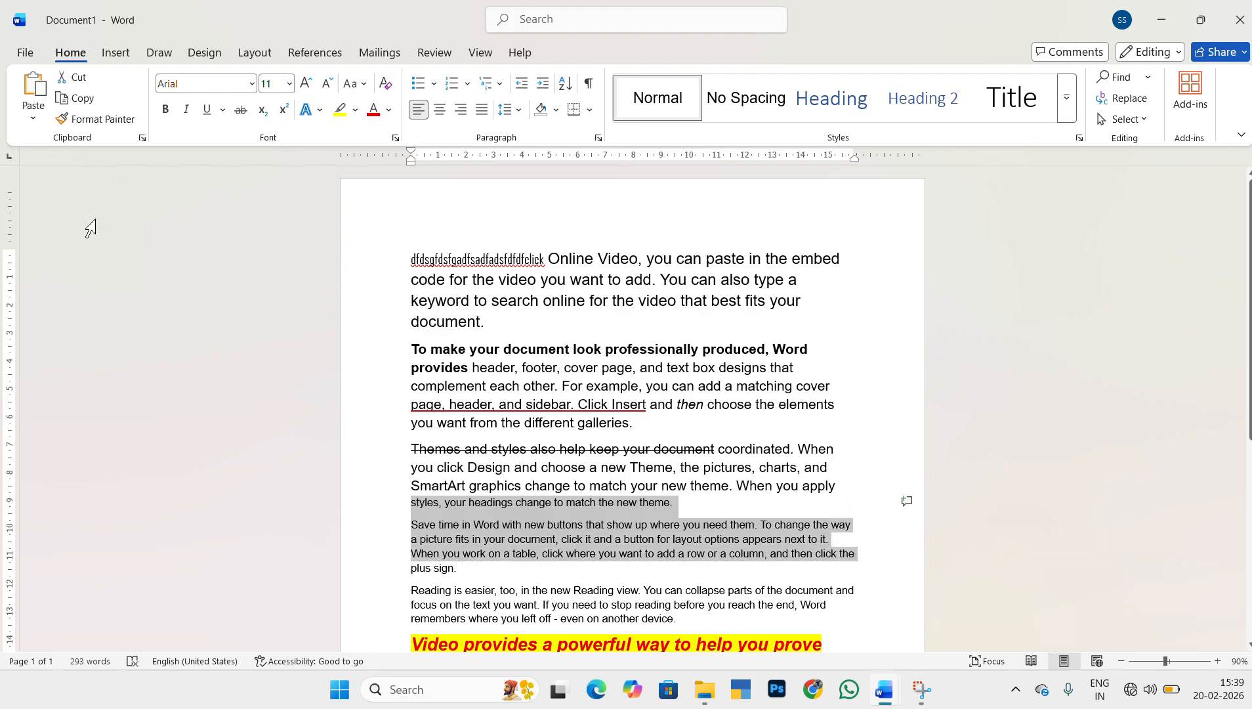
click(354, 84)
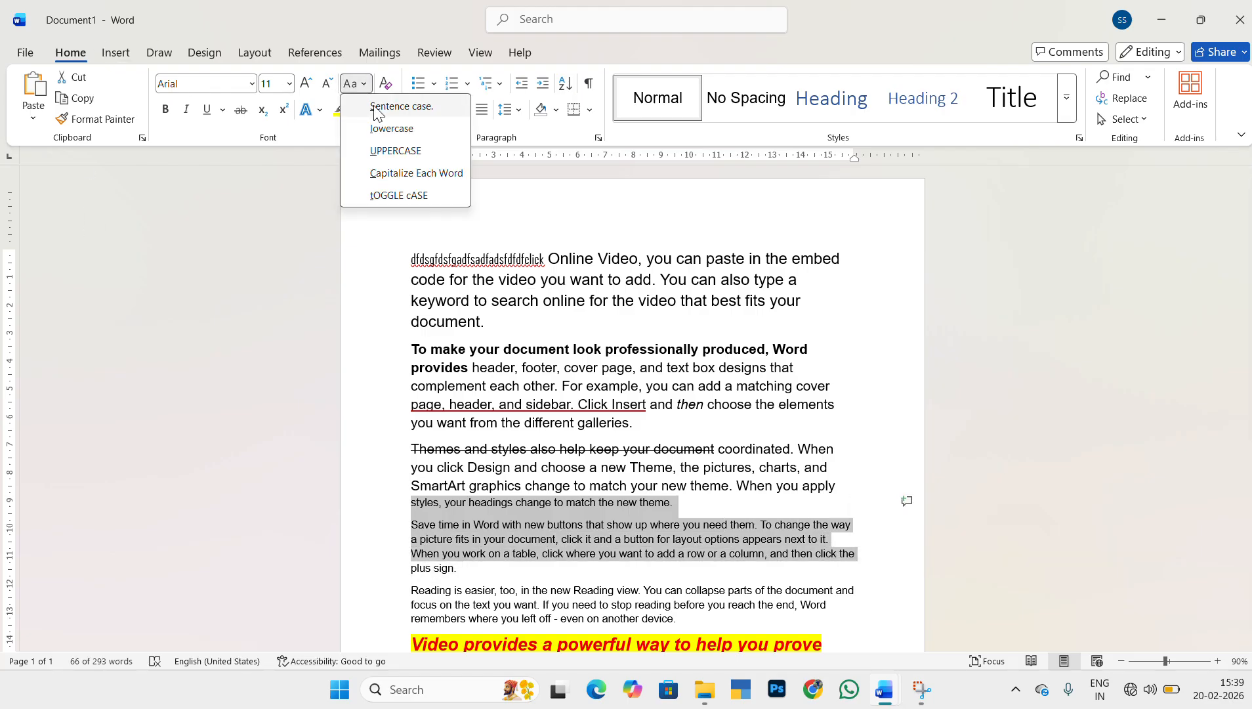
click(377, 107)
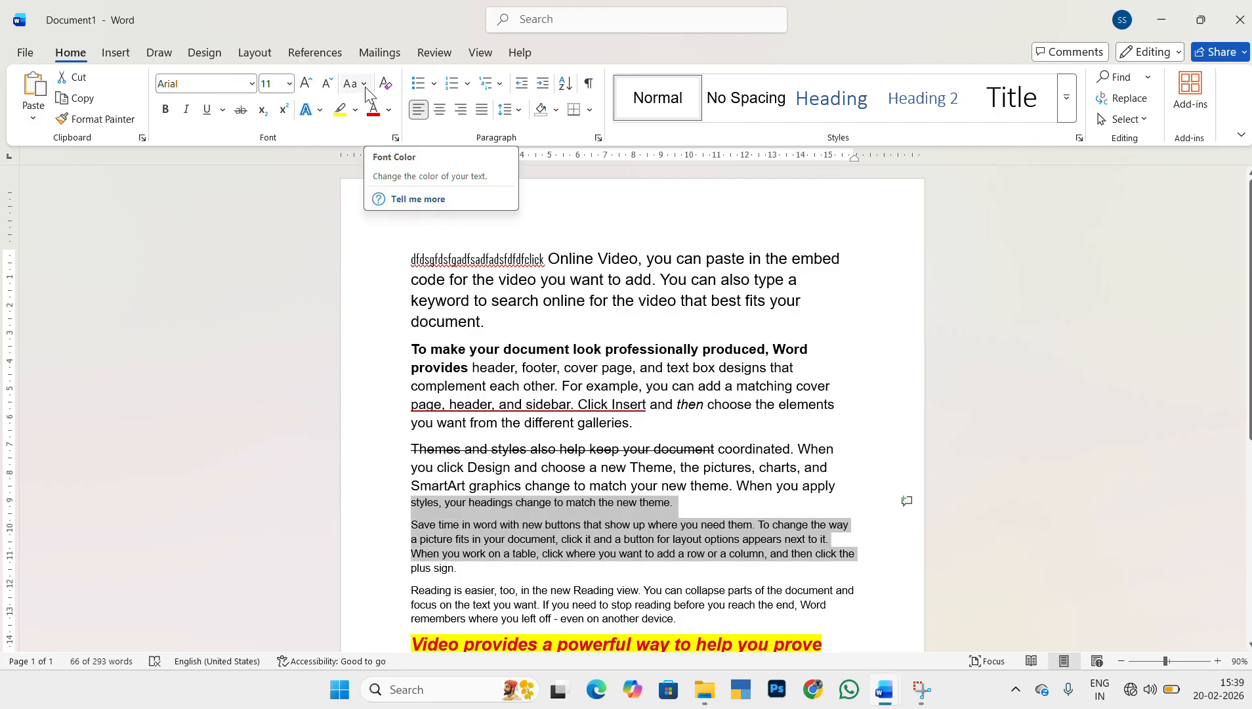
click(365, 88)
click(374, 129)
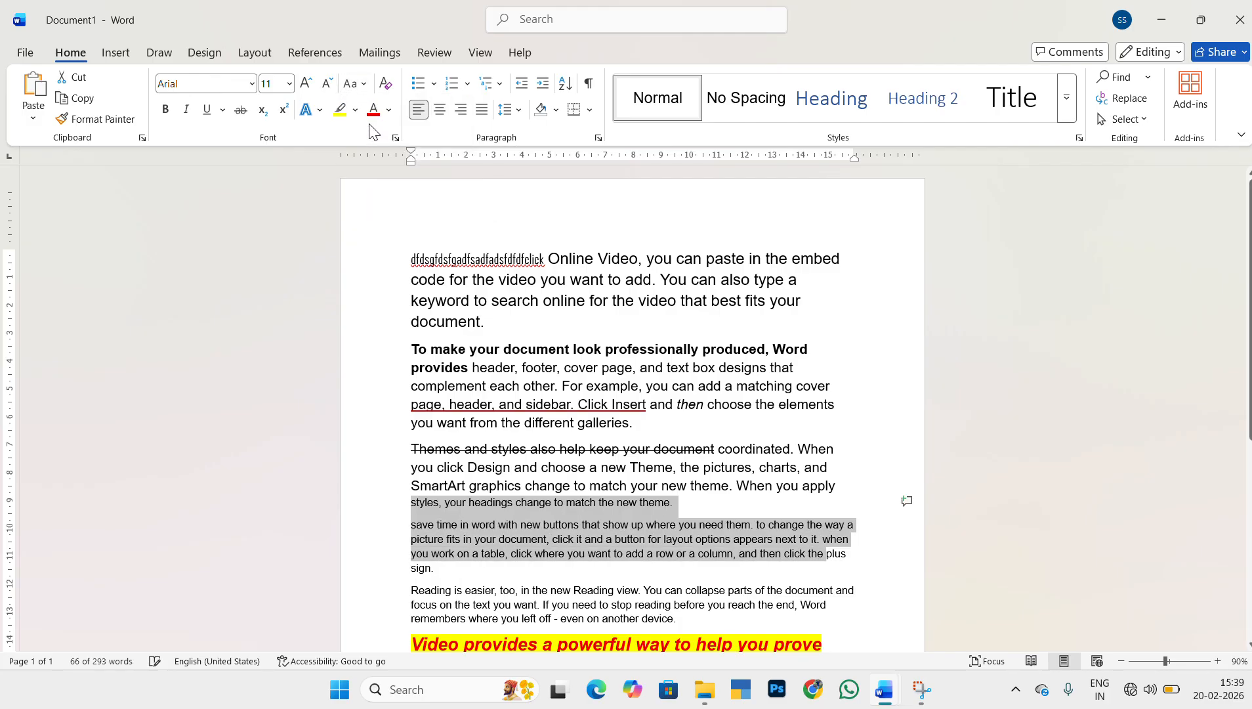
Step: Convert the text from "styles, your headings" through "and then click the" to uppercase, followed by toggle case
click(353, 84)
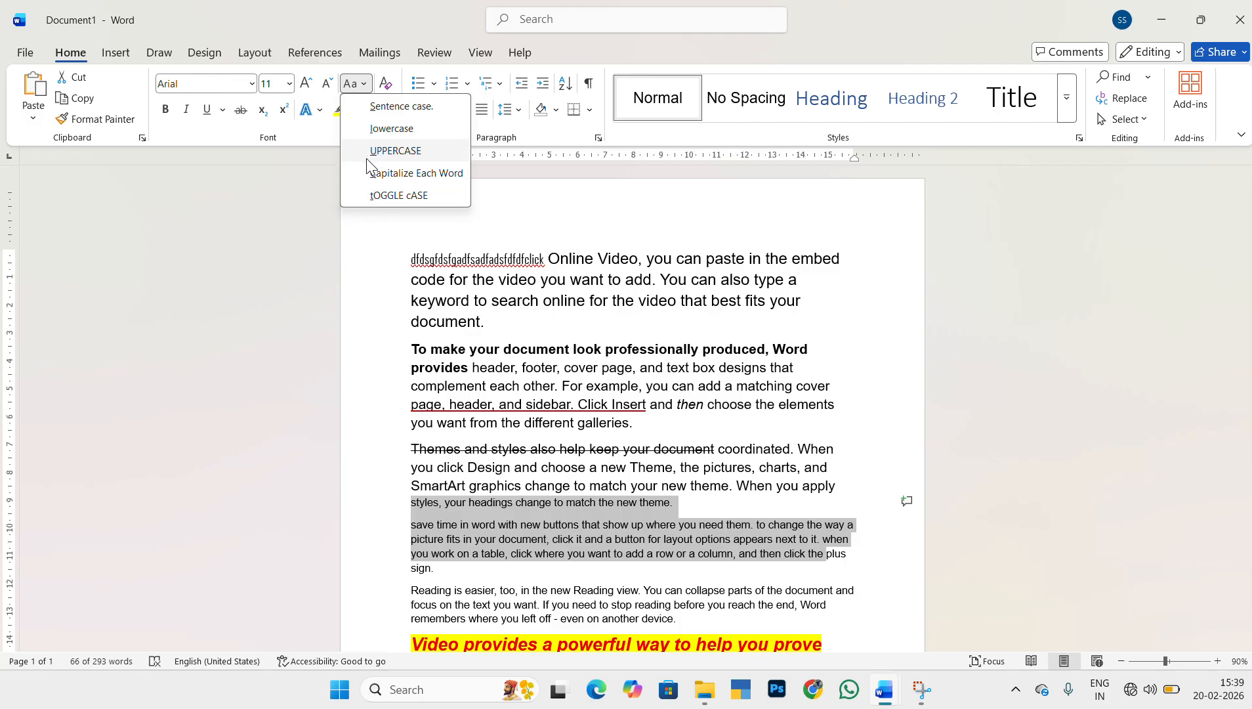
click(372, 152)
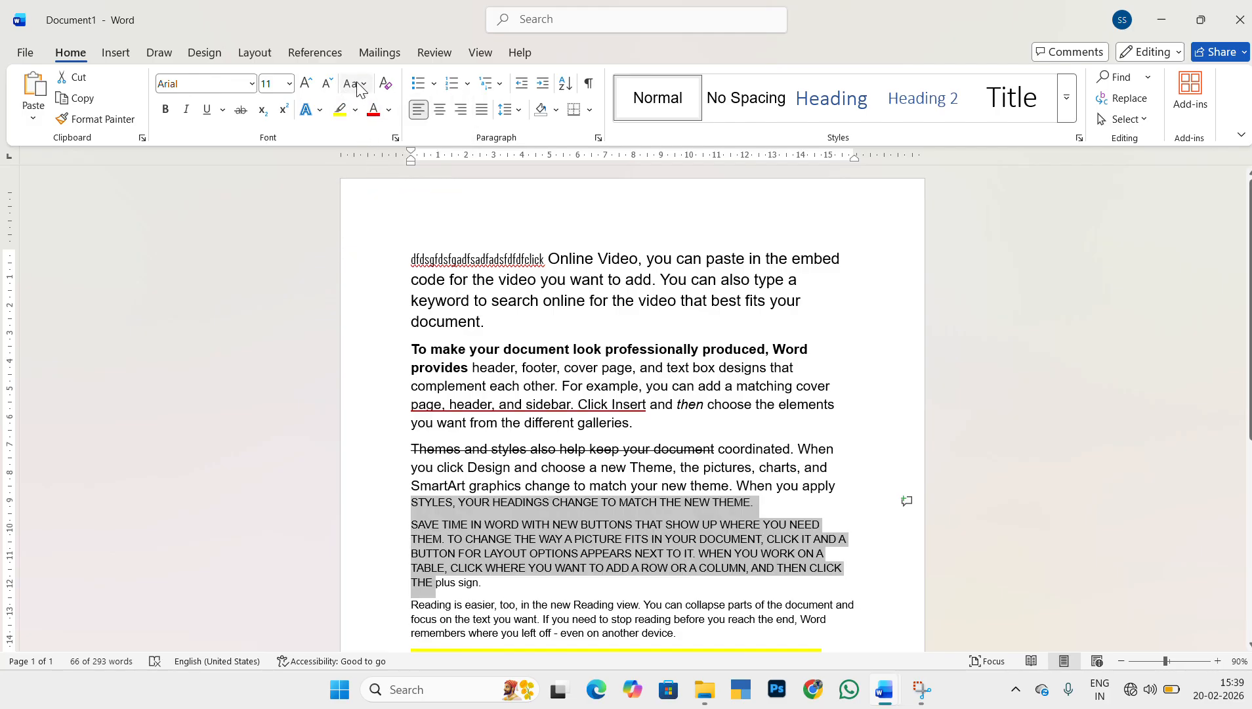
scroll(663, 457, up, 6)
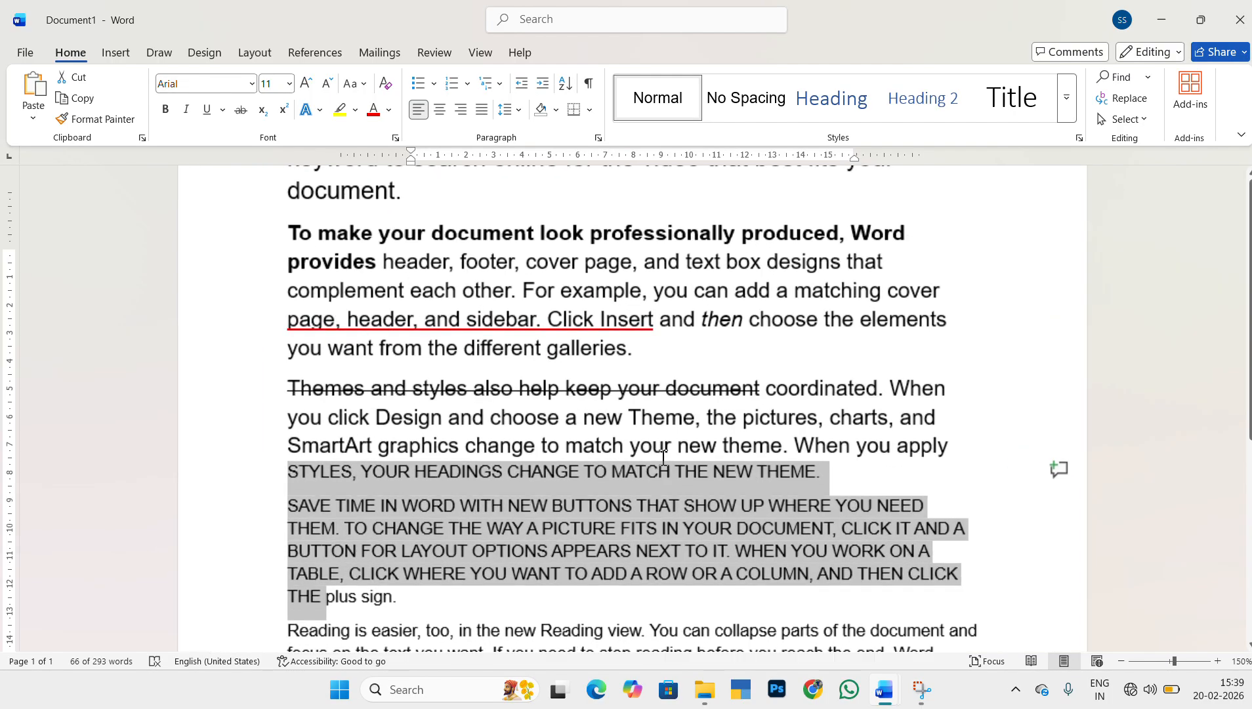
click(362, 89)
click(402, 195)
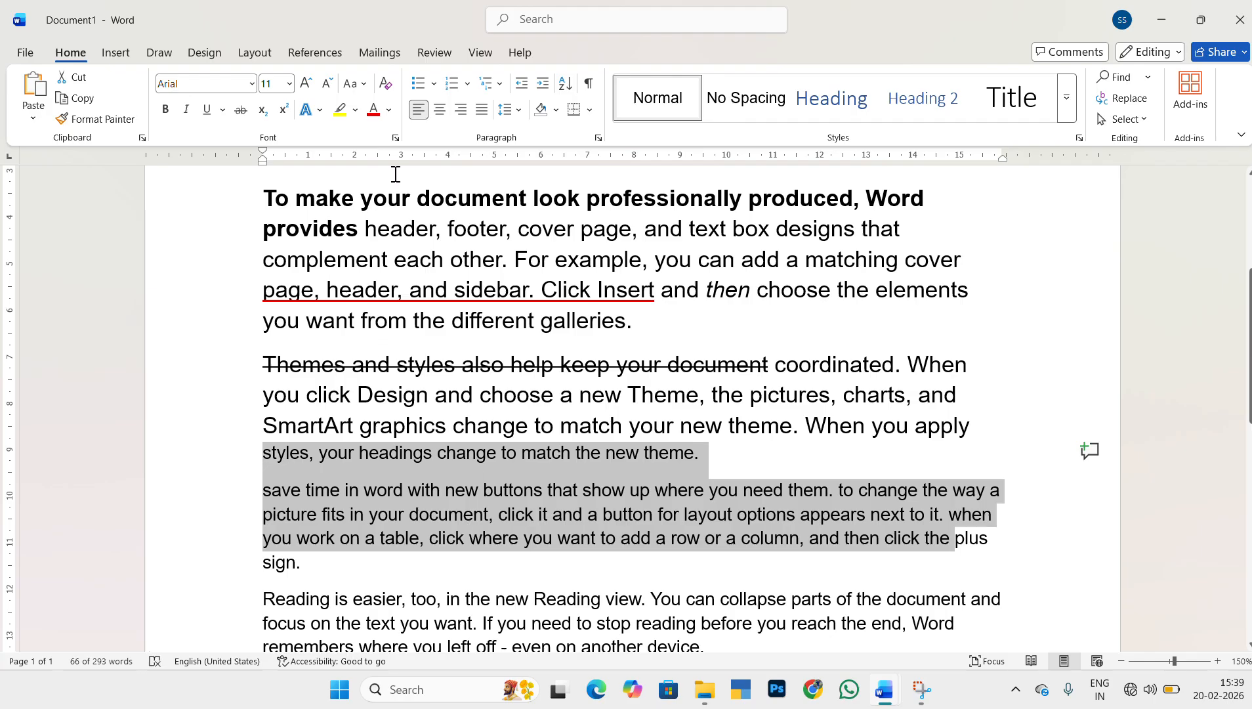
Step: Preview the text effect presets and the shadow, reflection, glow and number style options on "you can add a matching cover"
click(312, 115)
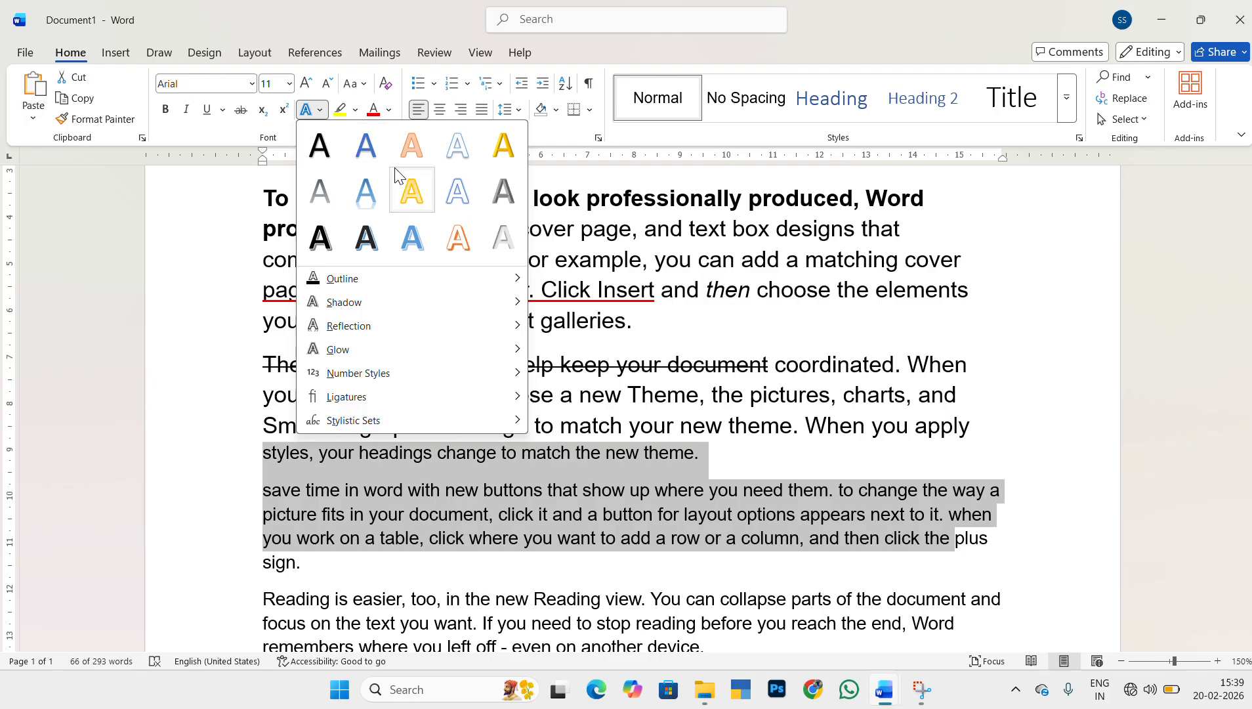
click(733, 377)
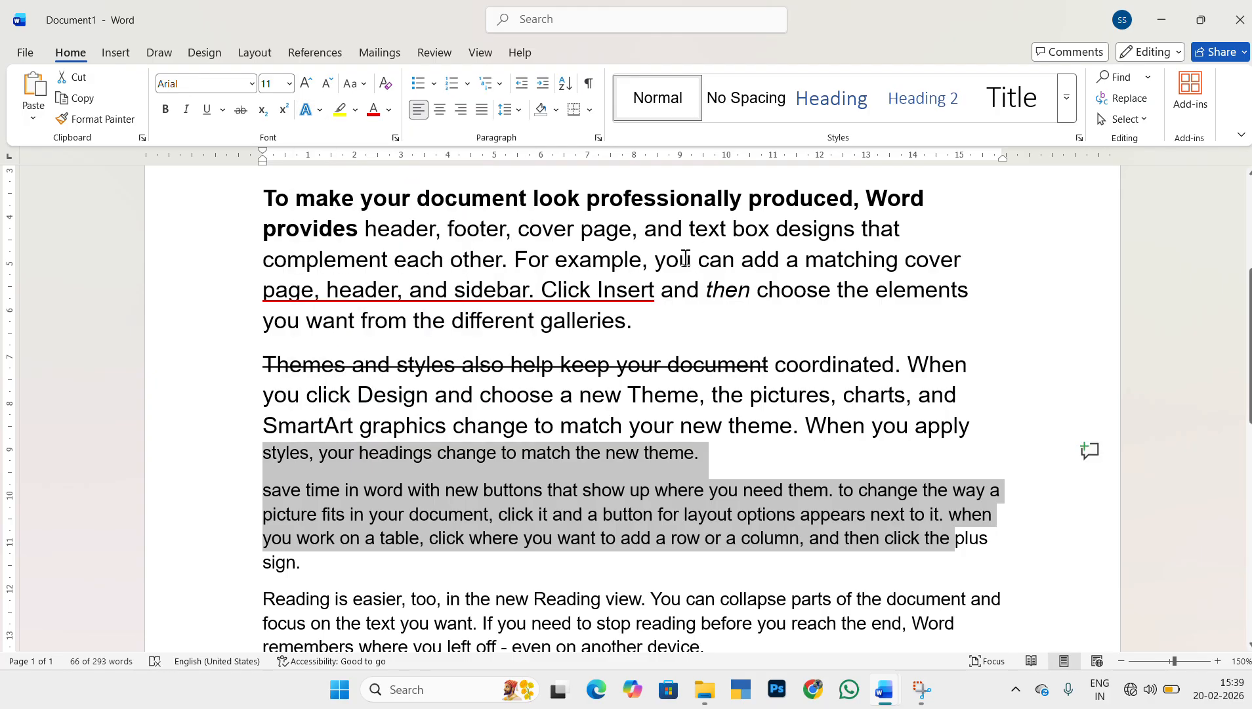
drag(658, 265, 926, 253)
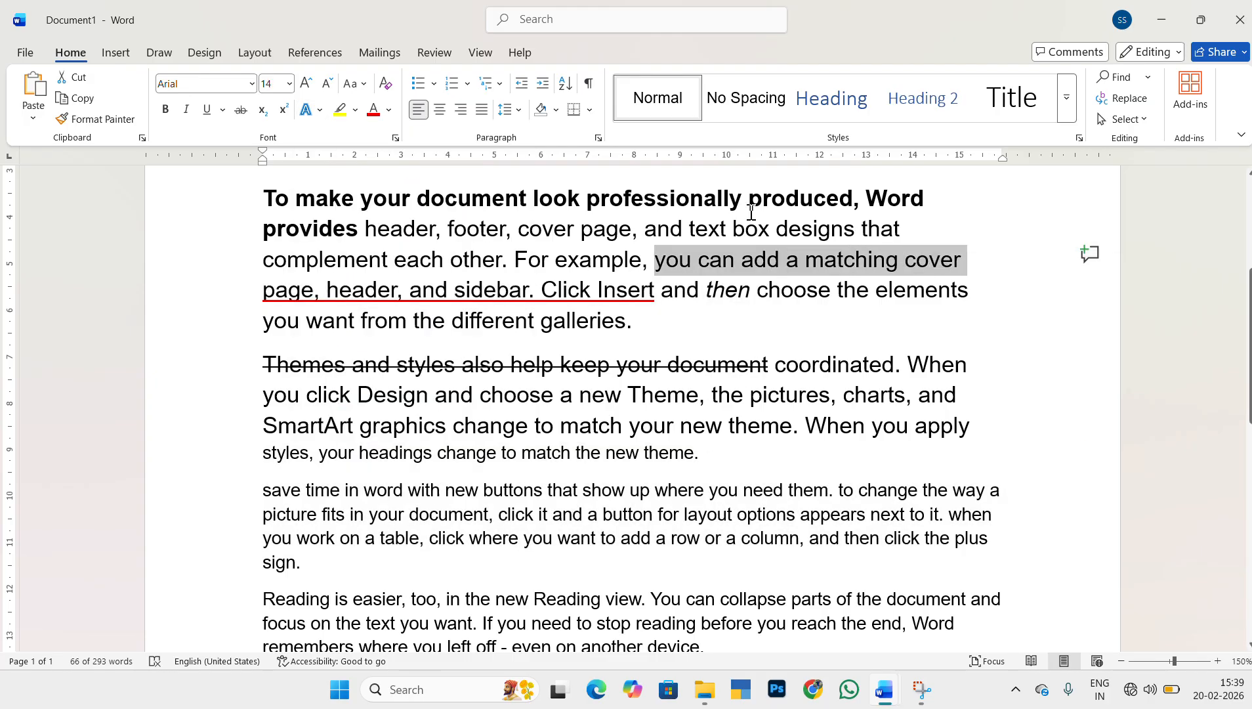
click(315, 111)
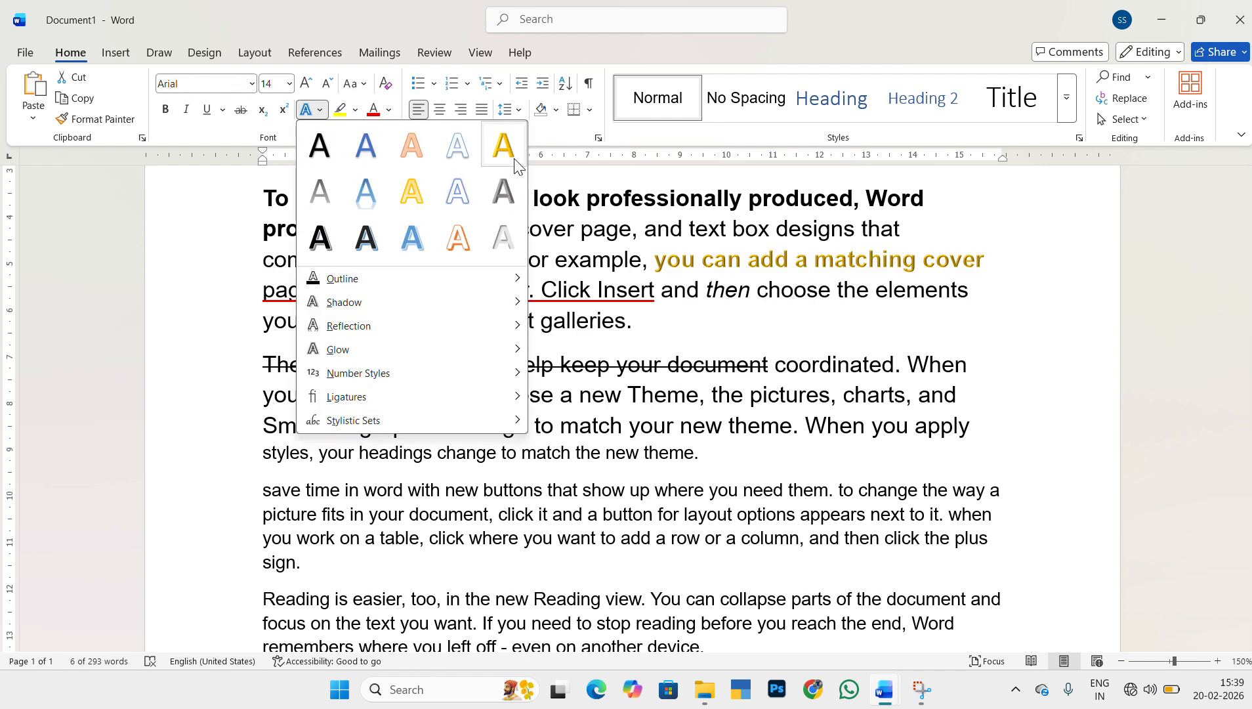
mouse_move(349, 281)
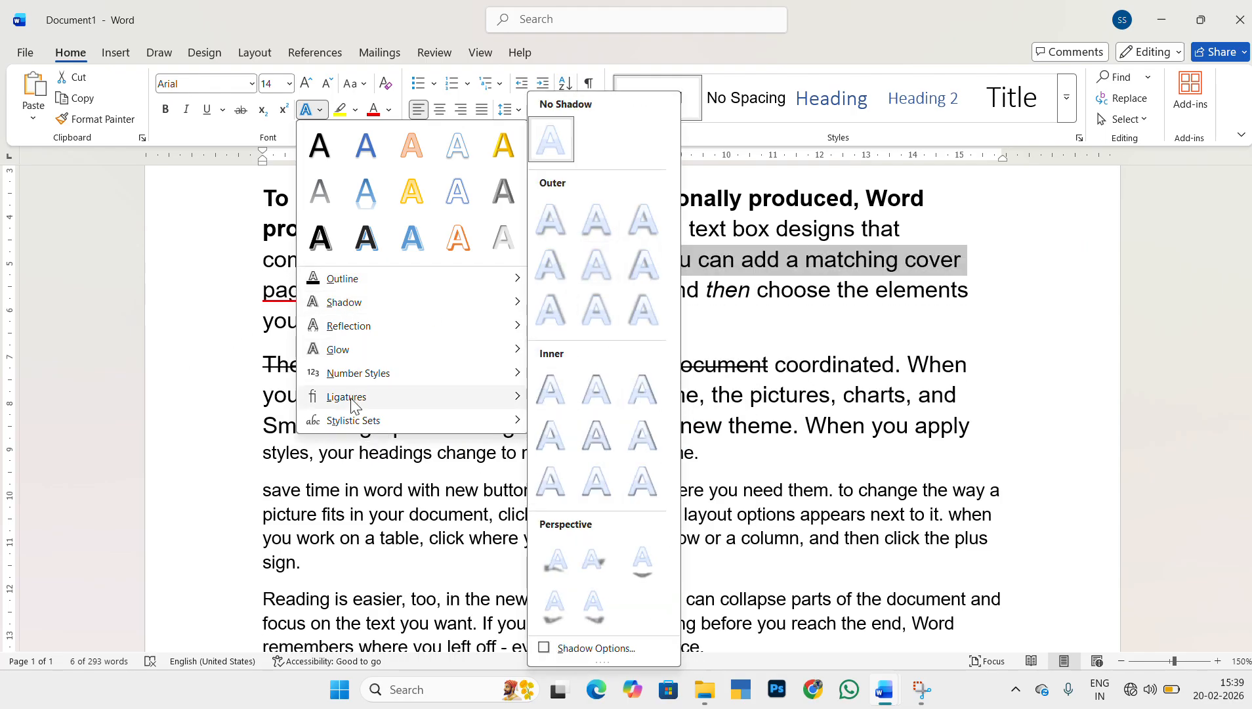
mouse_move(339, 329)
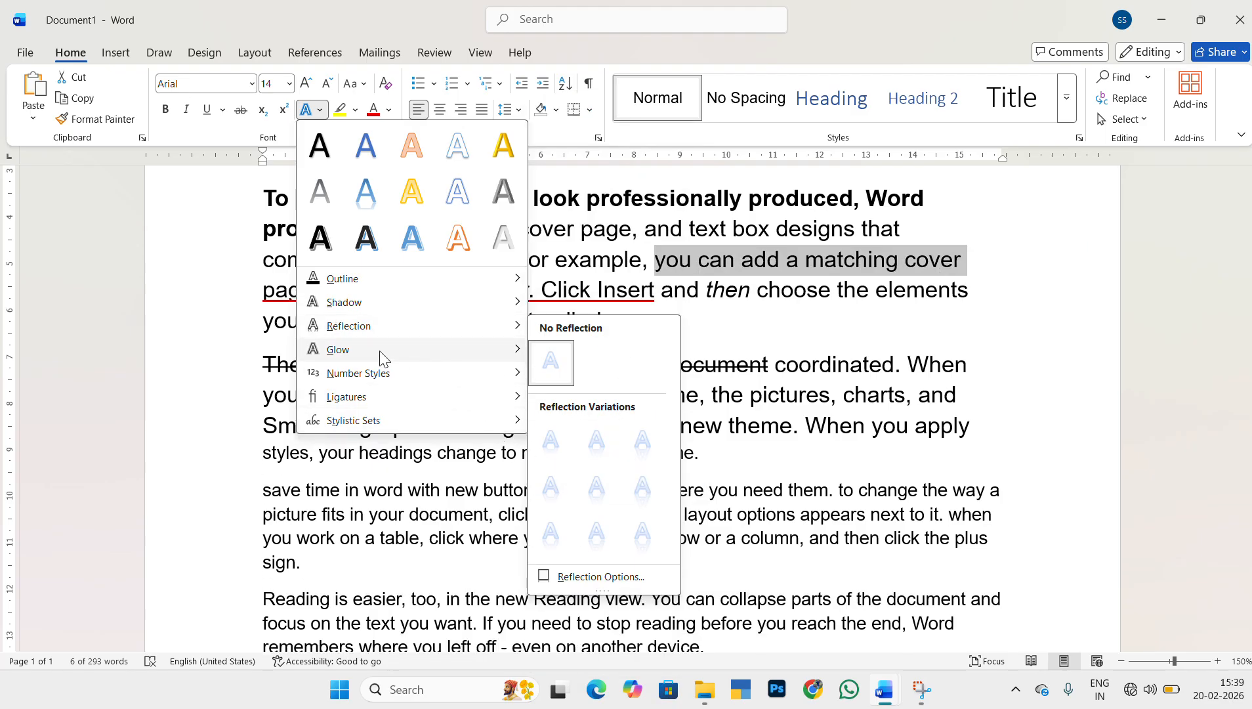
mouse_move(377, 355)
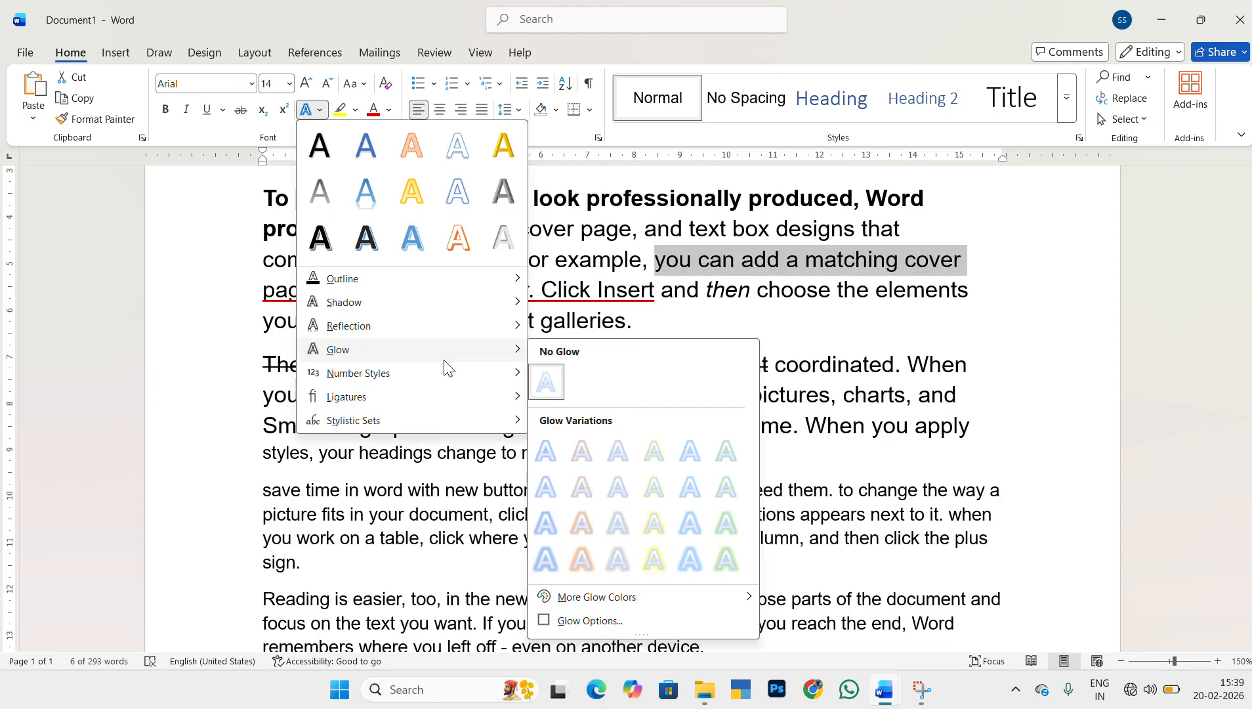
mouse_move(384, 382)
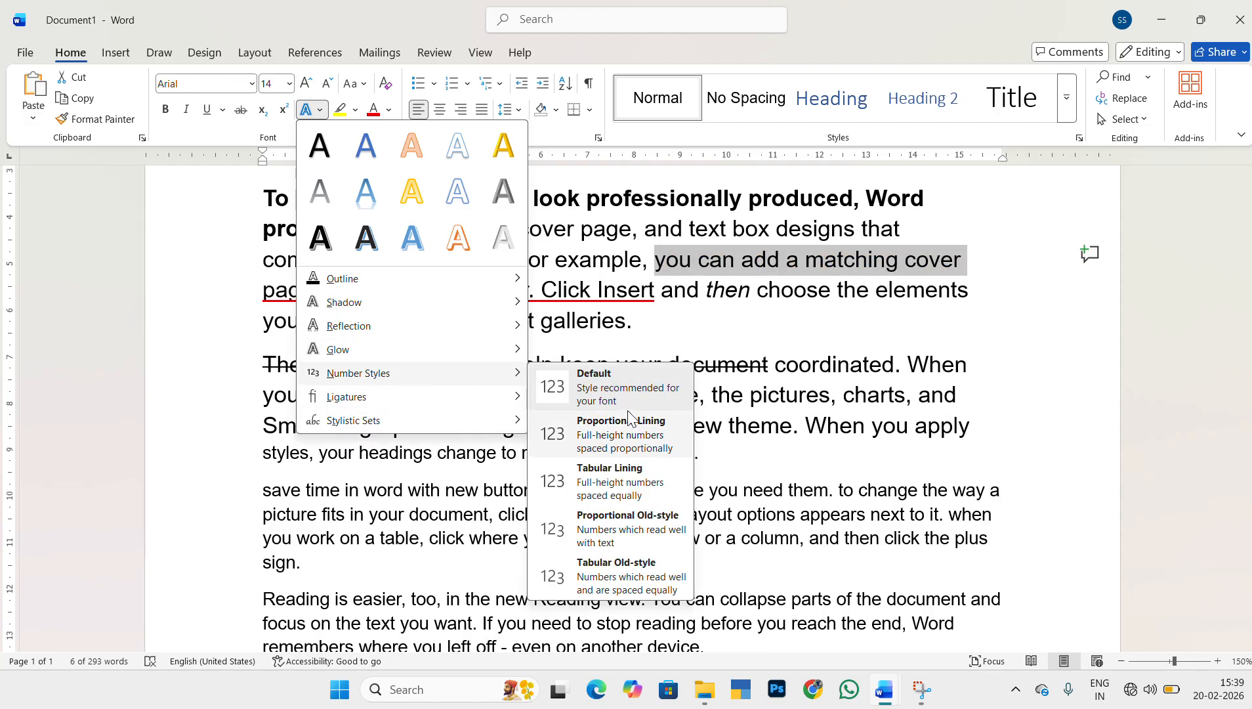
click(743, 306)
Step: Add two lines below X₂ at the document's end containing 43455 and 453556, removing any extra lines after them
scroll(657, 346, down, 9)
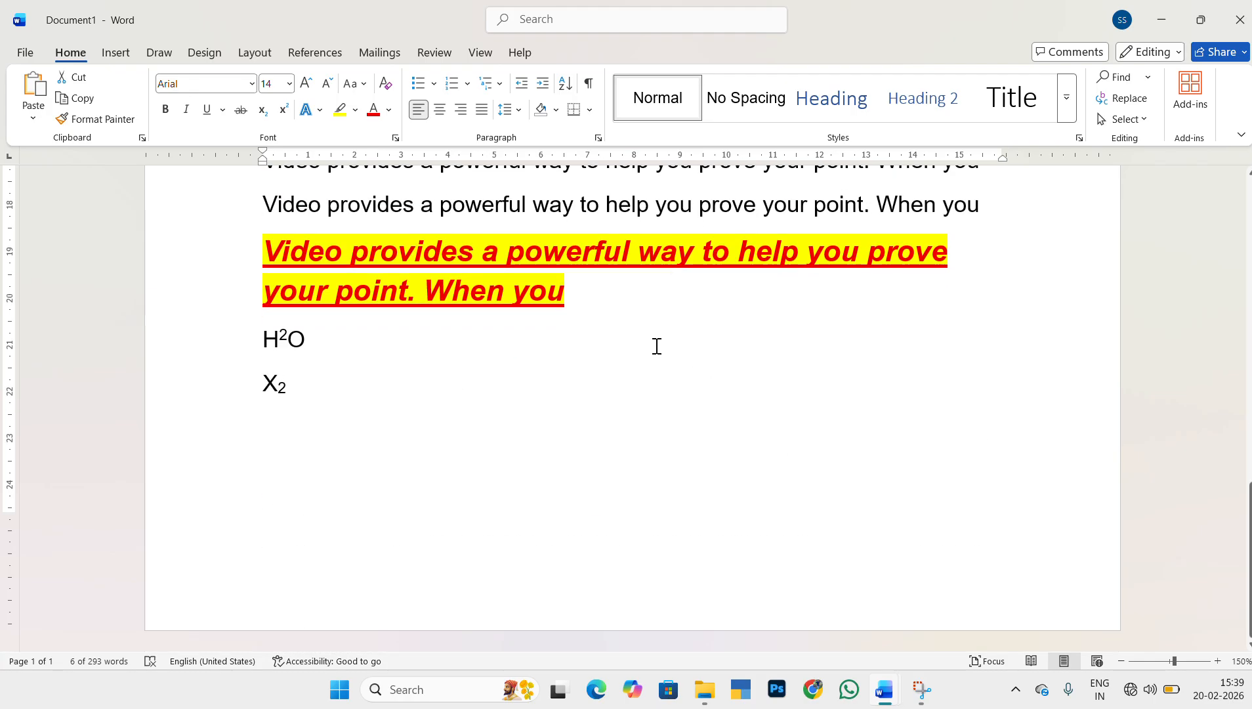
key(Return)
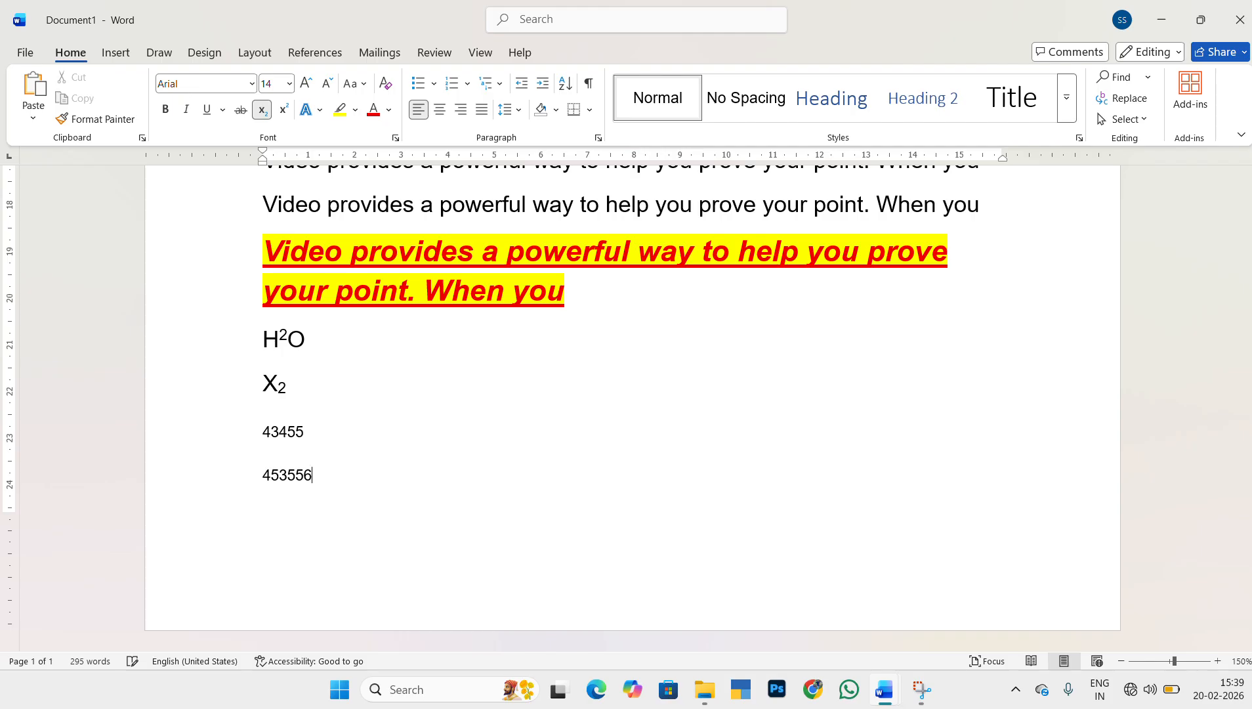
key(Return)
key(Return)
key(Return)
text(65476)
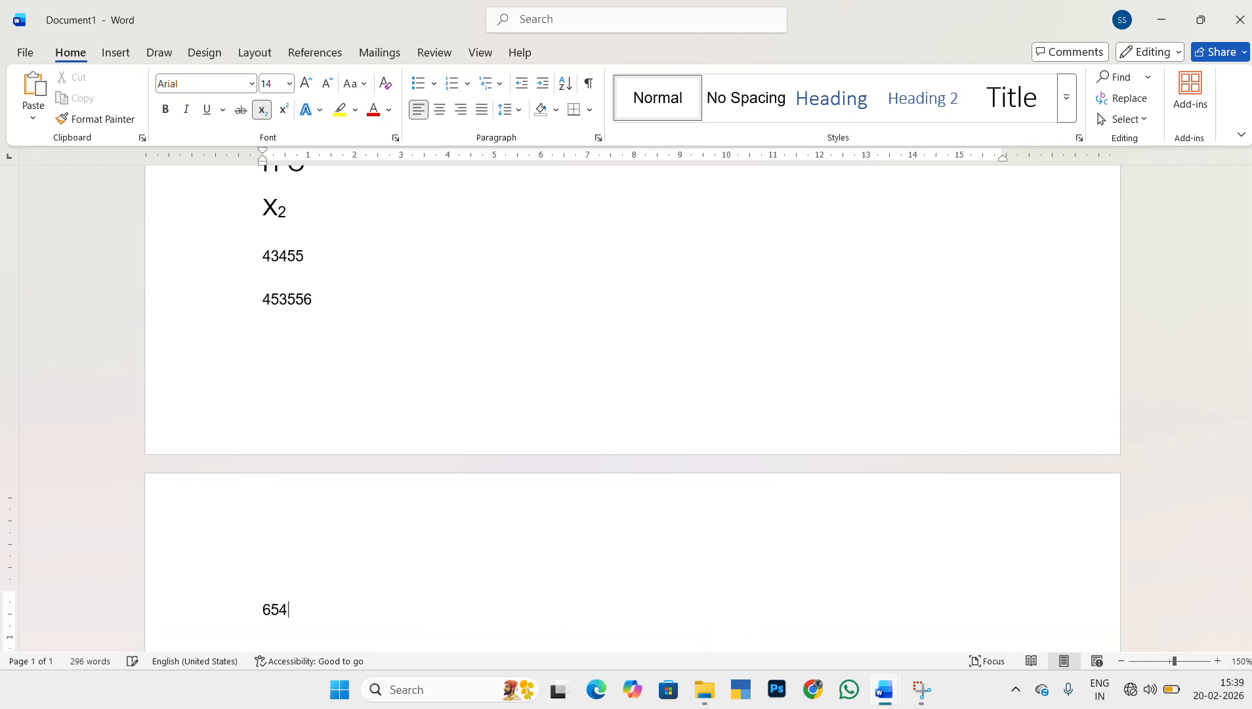
key(BackSpace)
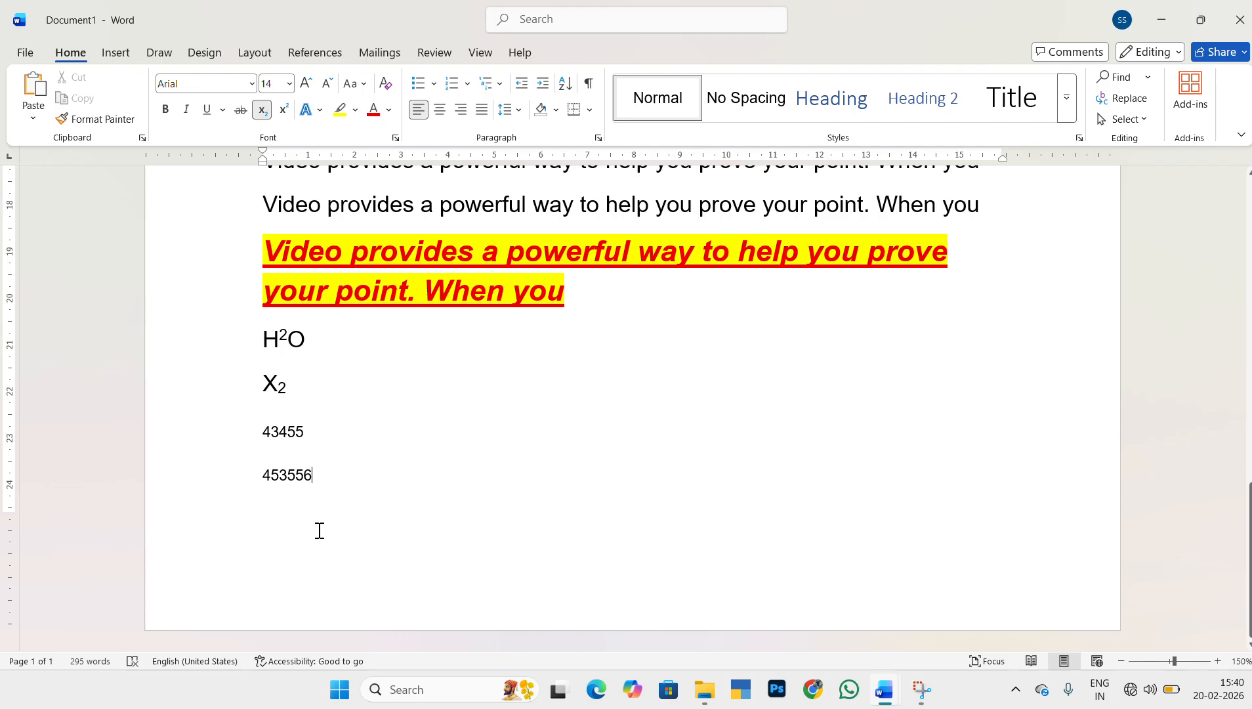
Step: Apply the Proportional Lining number style to the two number lines 43455 and 453556
drag(264, 425, 363, 495)
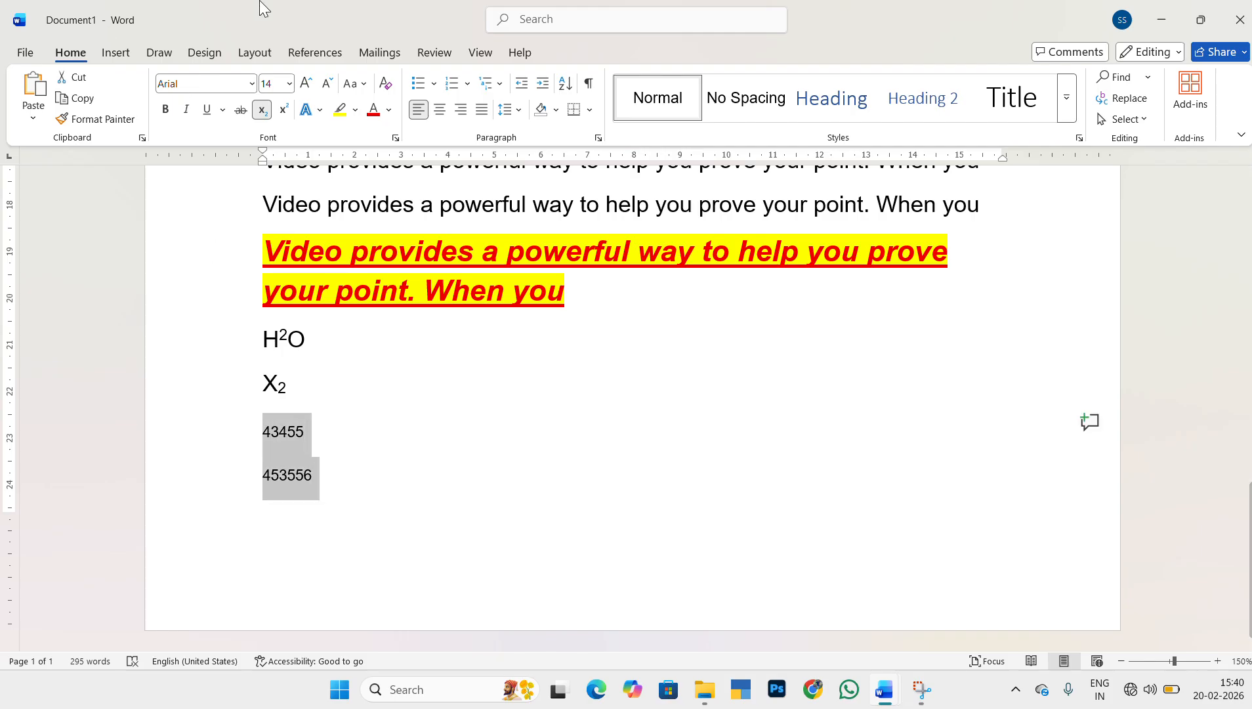
click(360, 84)
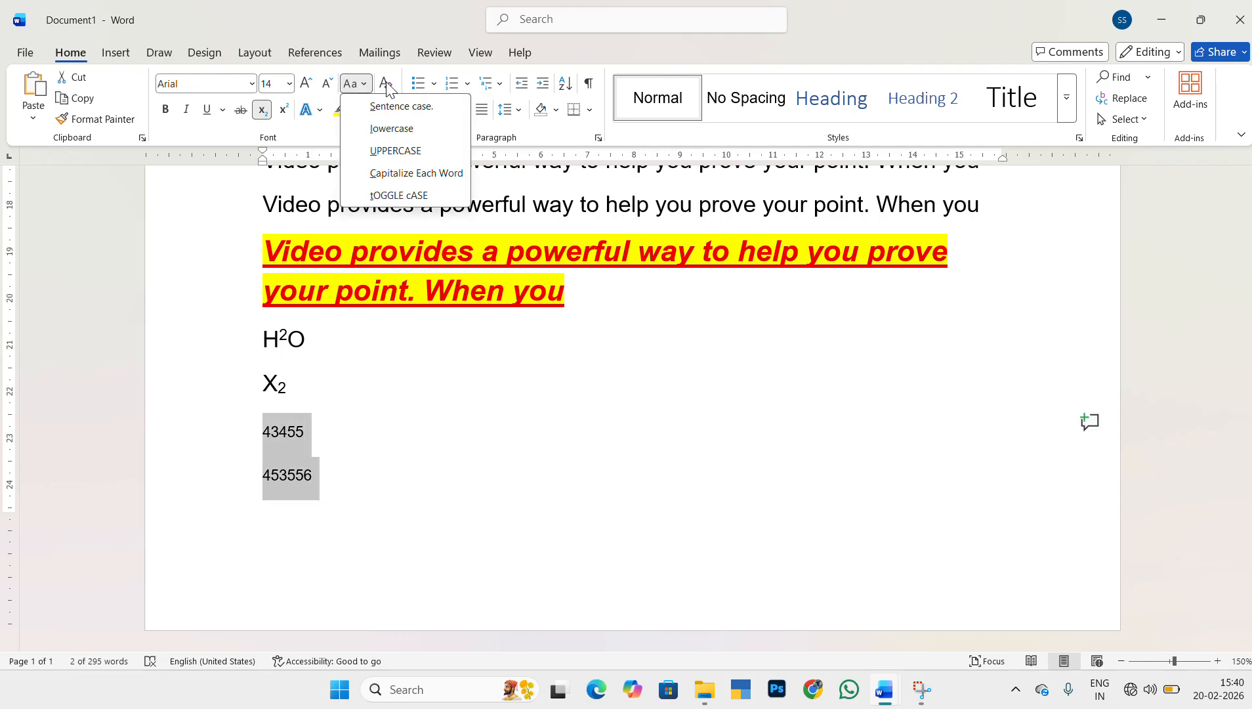
click(357, 84)
click(319, 110)
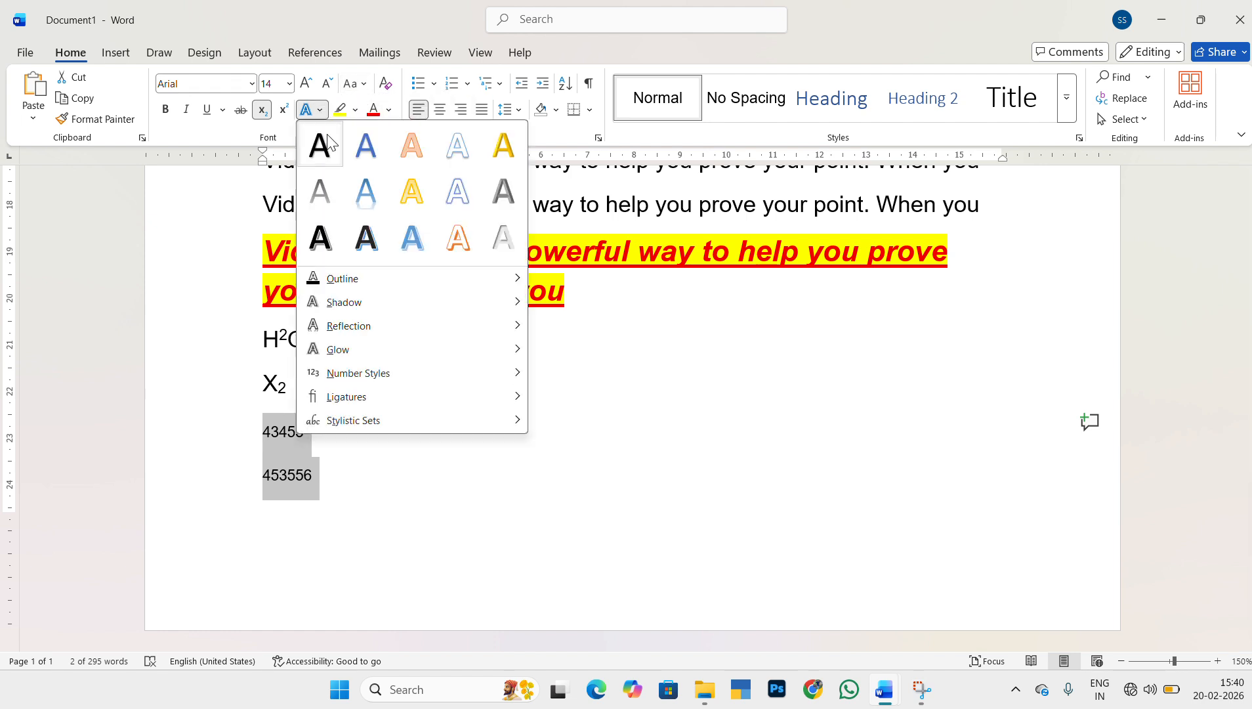
mouse_move(358, 379)
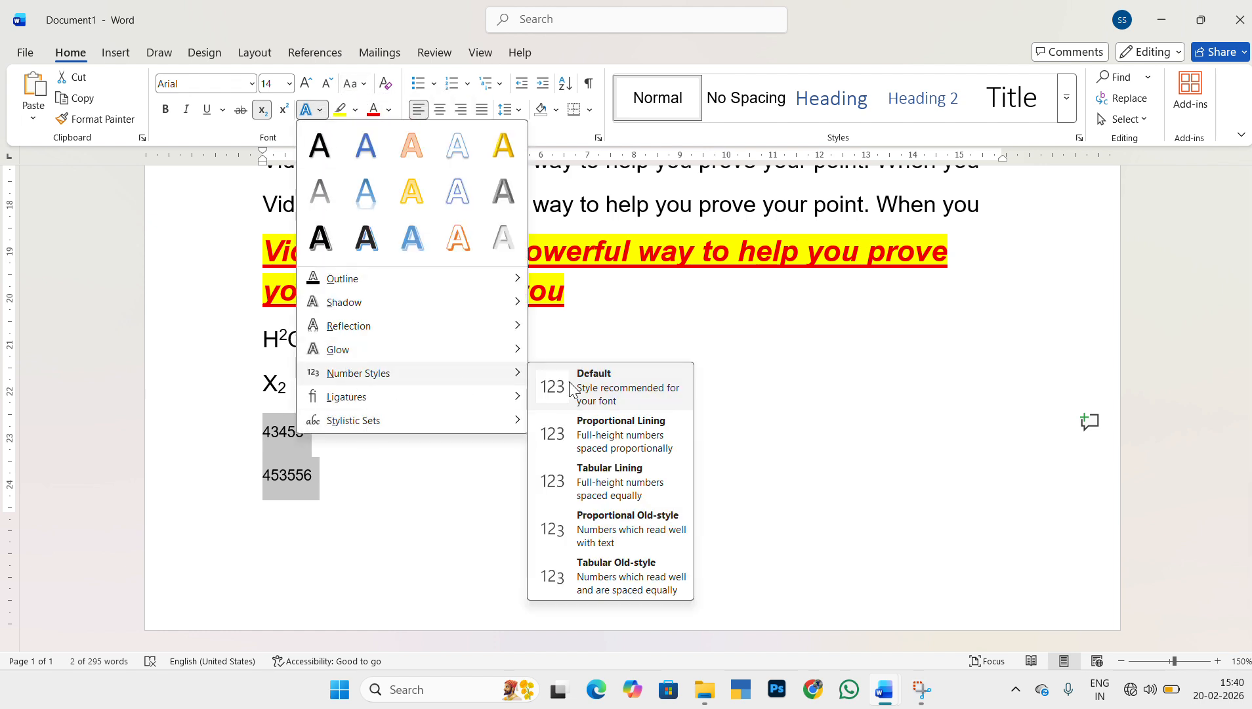
click(610, 428)
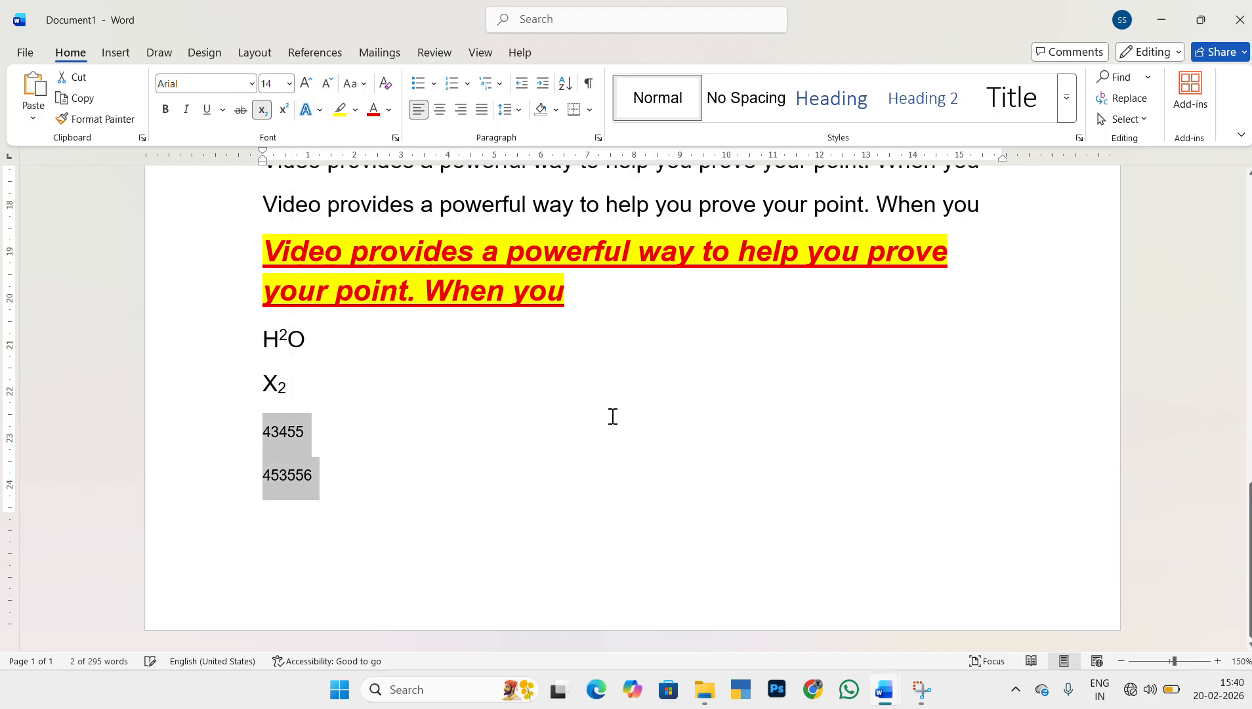
click(321, 110)
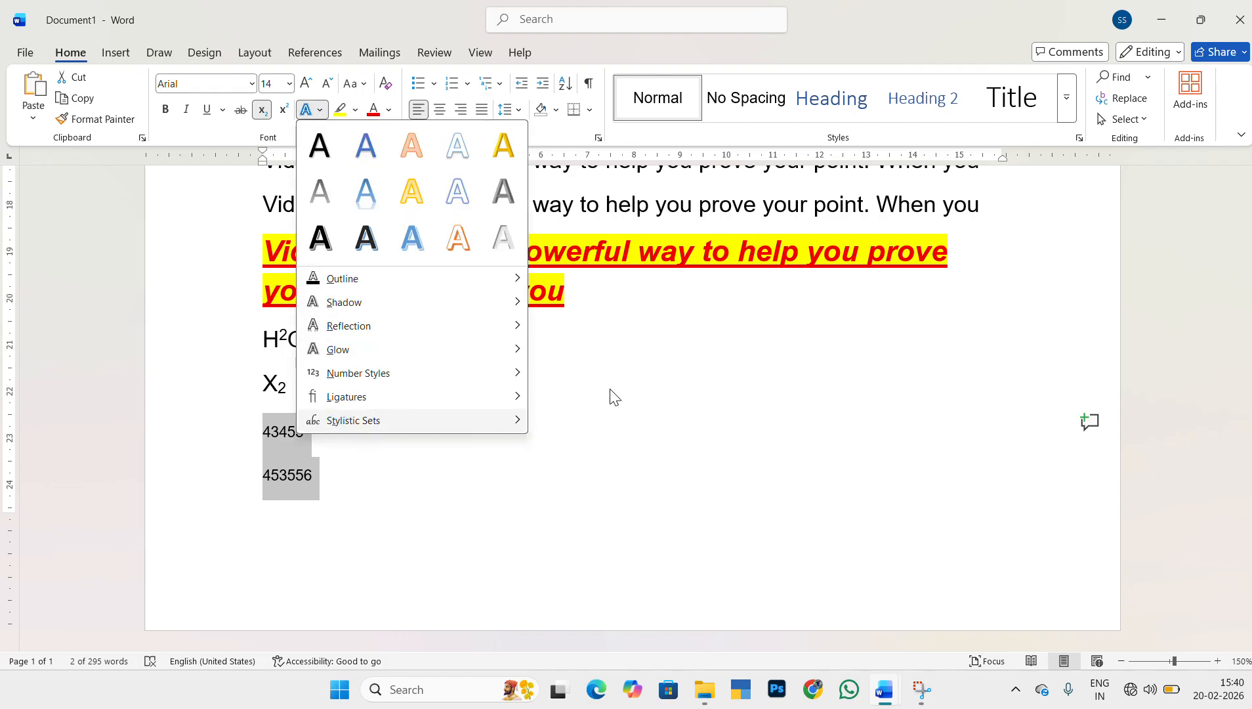
key(Escape)
Step: Apply Standard Only ligatures to "provides a powerful way to help" in the plain line above the last highlighted text
drag(654, 204, 329, 204)
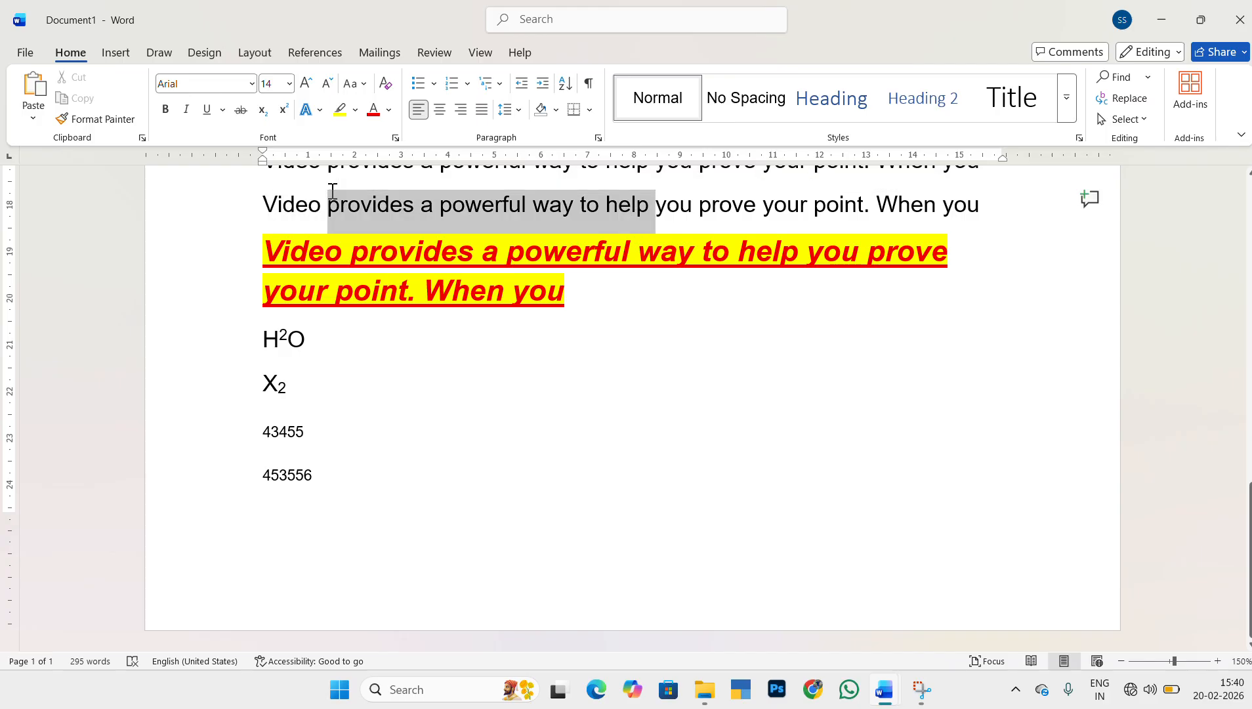
click(328, 110)
mouse_move(378, 397)
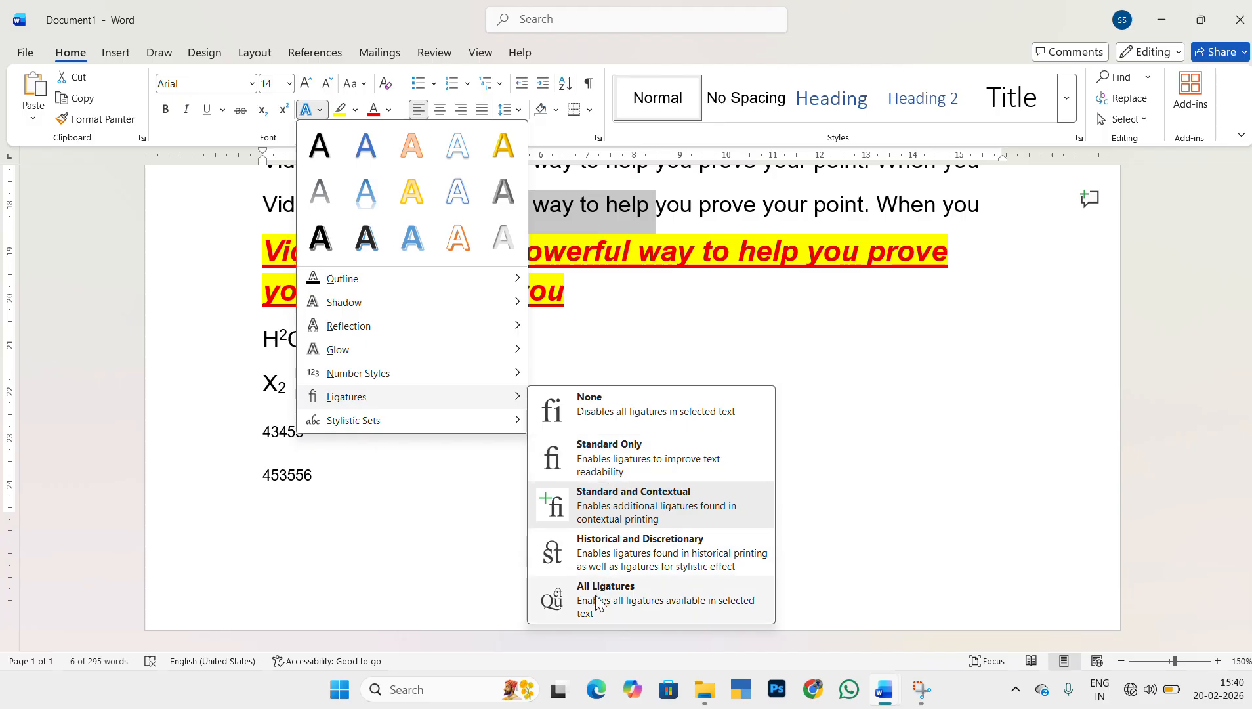
click(605, 450)
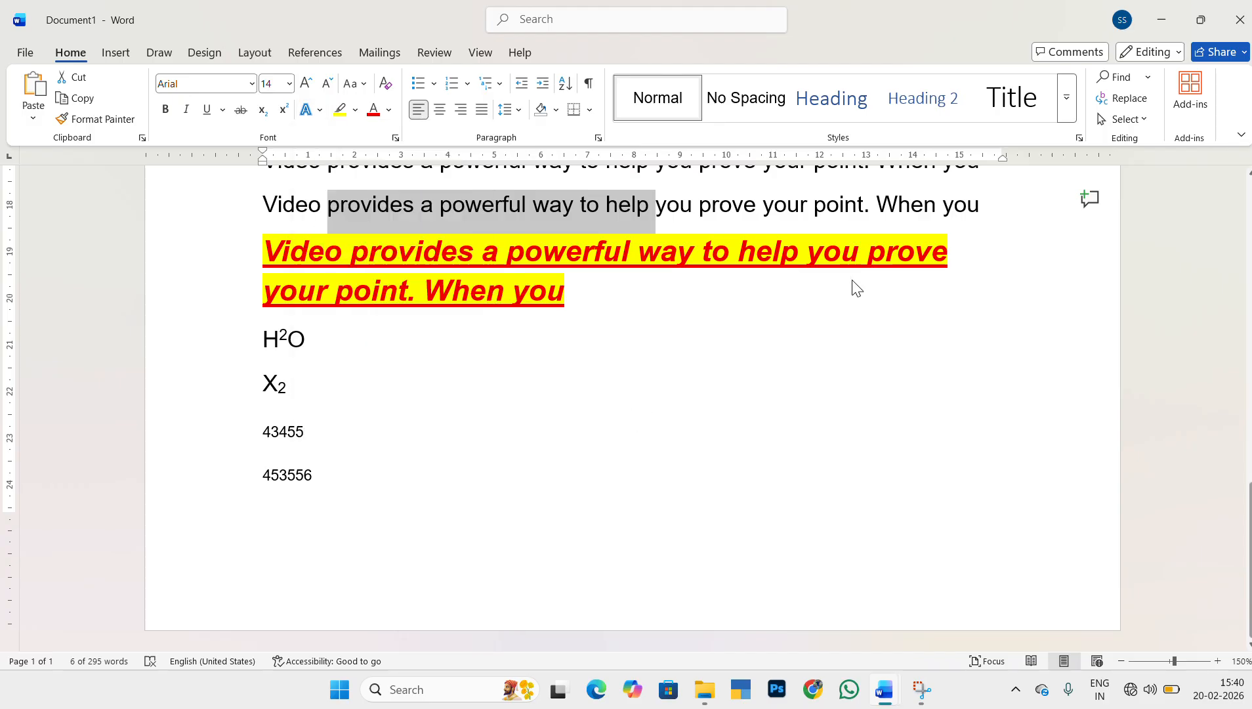
click(797, 328)
Step: Set the text highlight to No Color for the line from "picture fits in your document" through "when"
scroll(432, 222, up, 5)
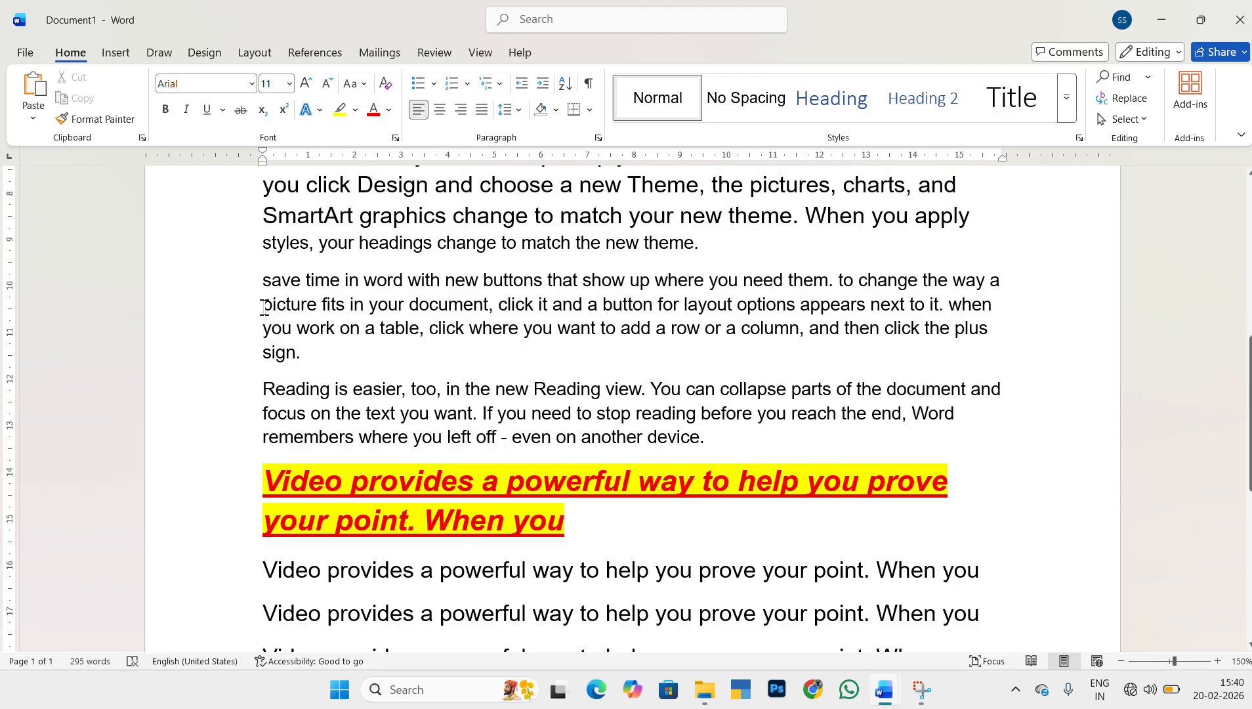
drag(264, 307, 995, 310)
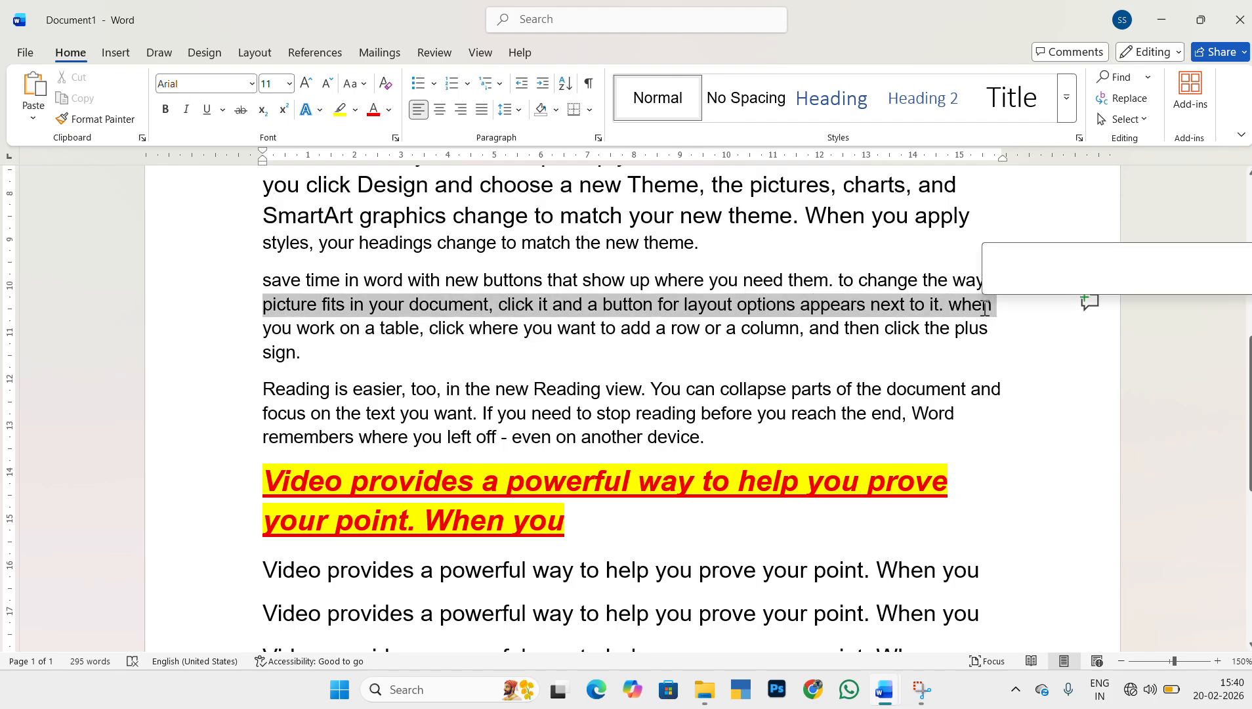
click(359, 111)
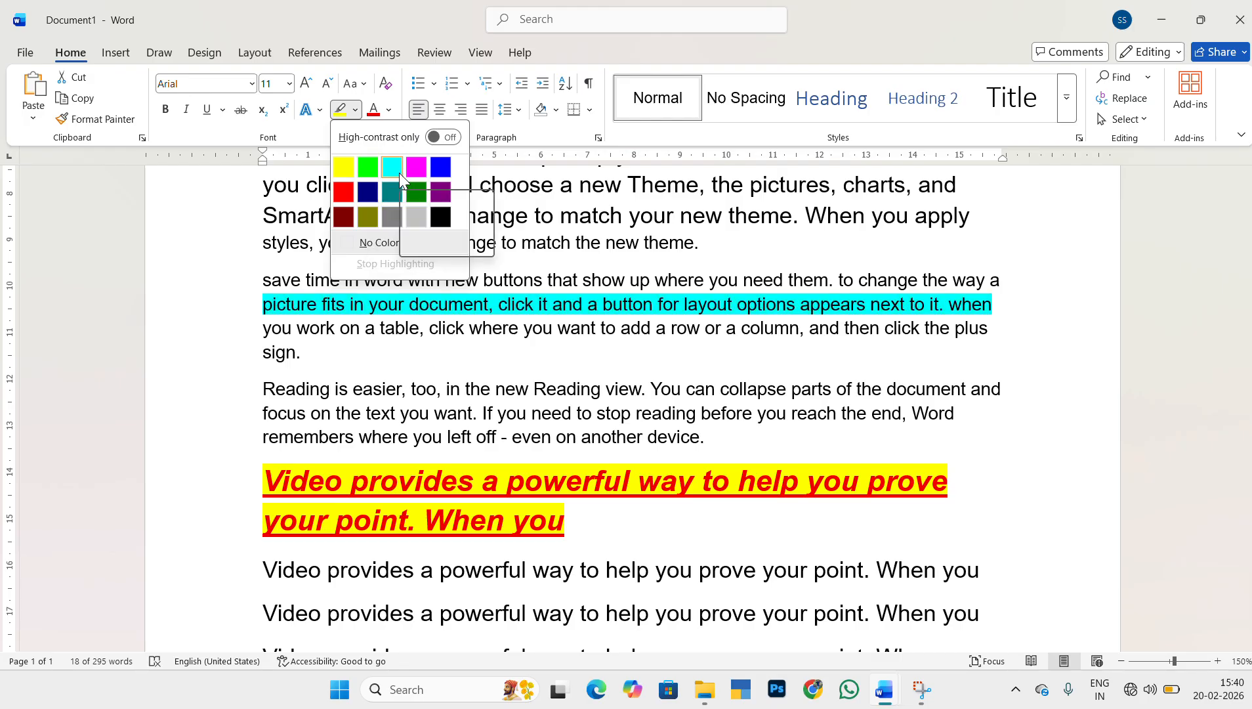
click(386, 241)
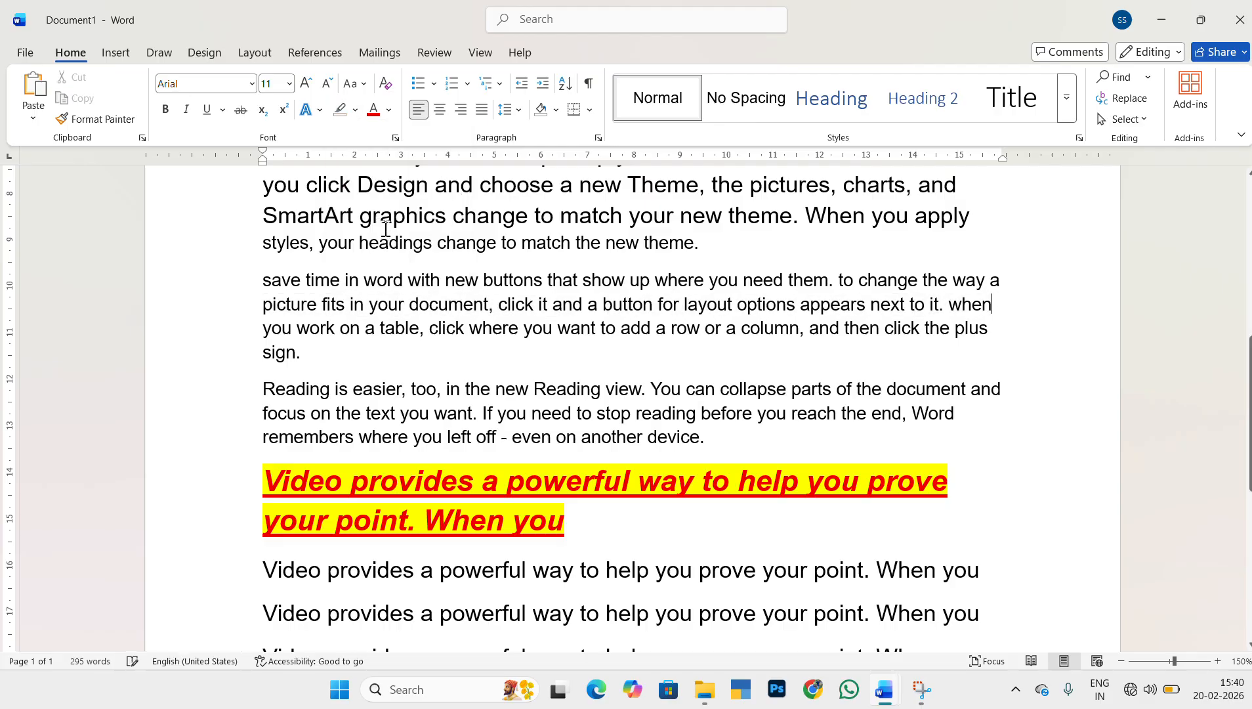
Step: Highlight the text from "with new buttons" through "layout options appears" in teal, after switching the high-contrast-only colors on and off
drag(439, 292, 858, 304)
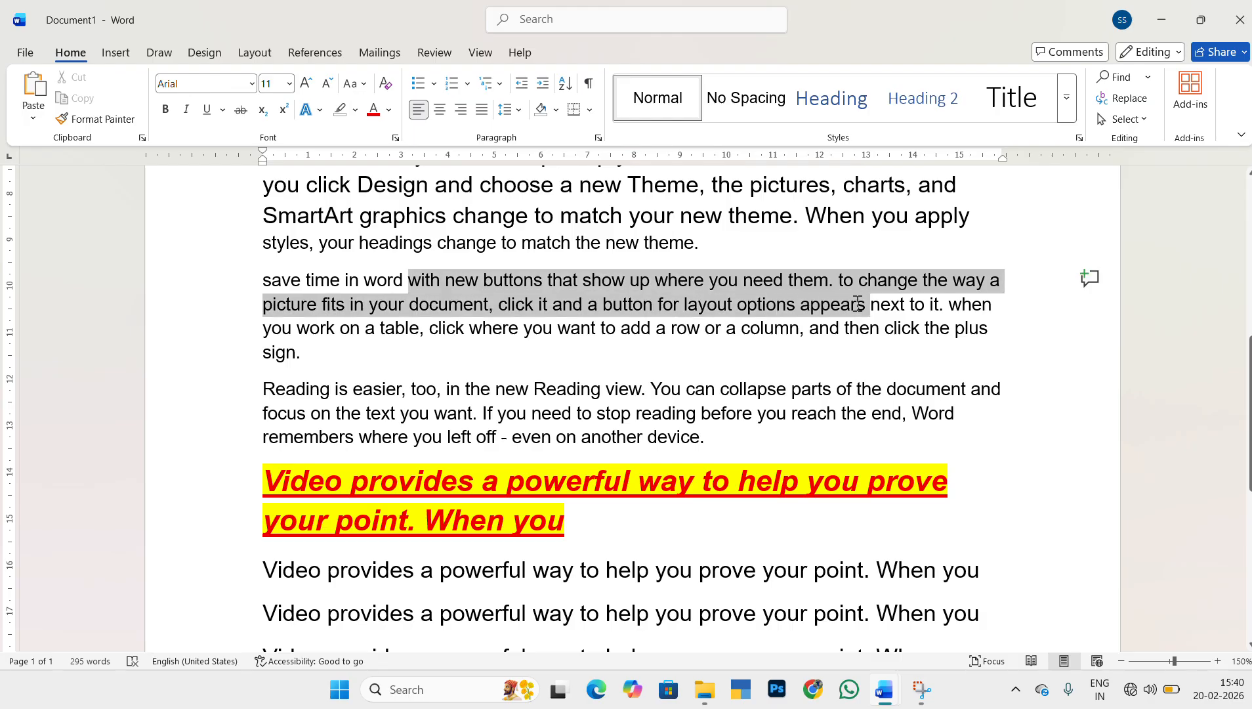
click(355, 110)
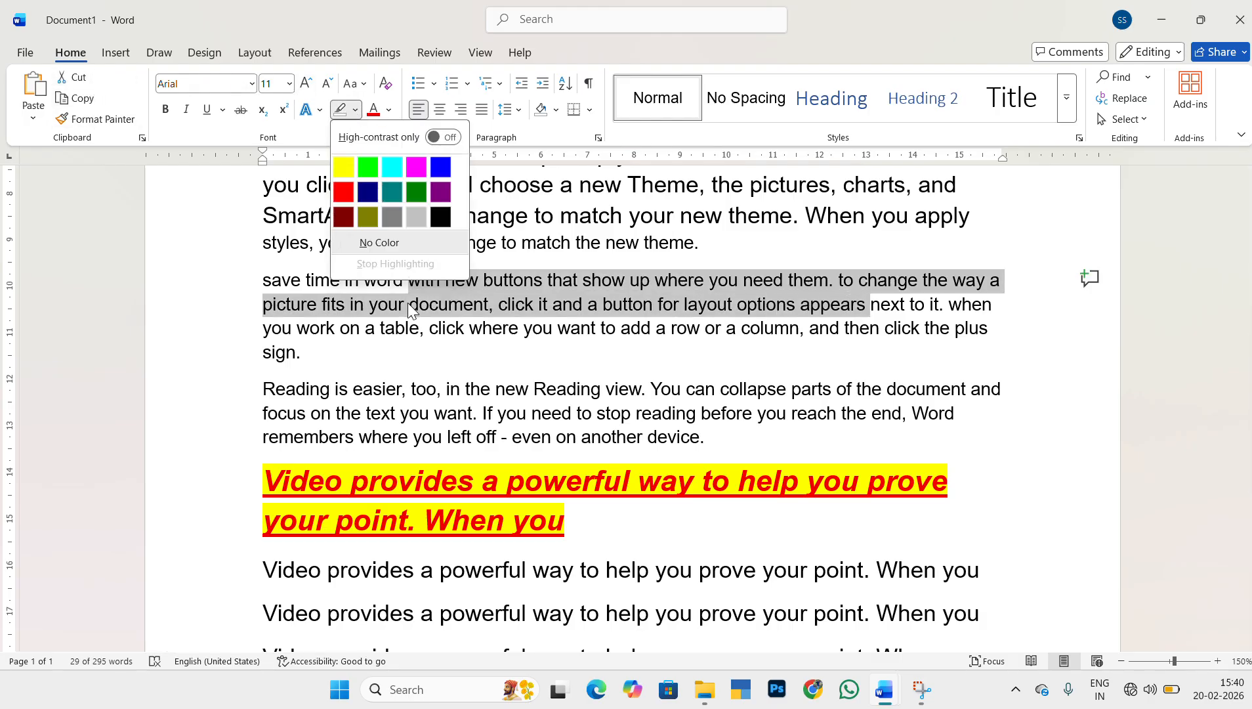
click(438, 137)
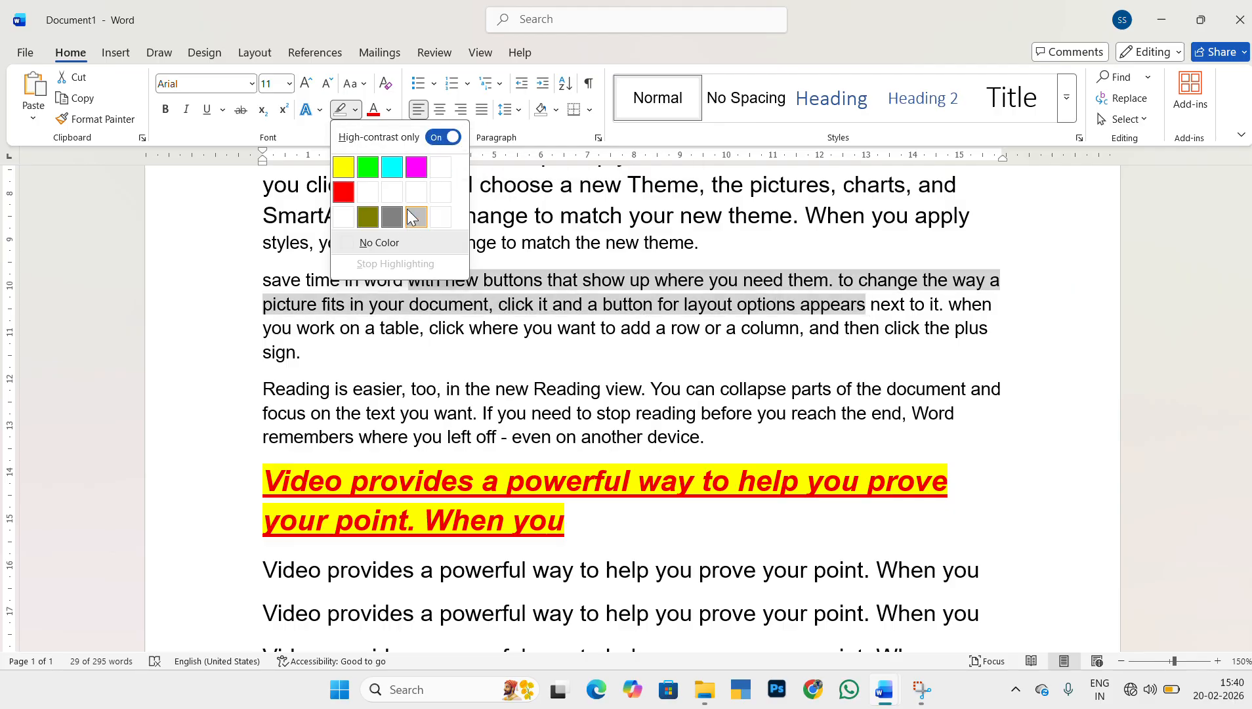
click(444, 136)
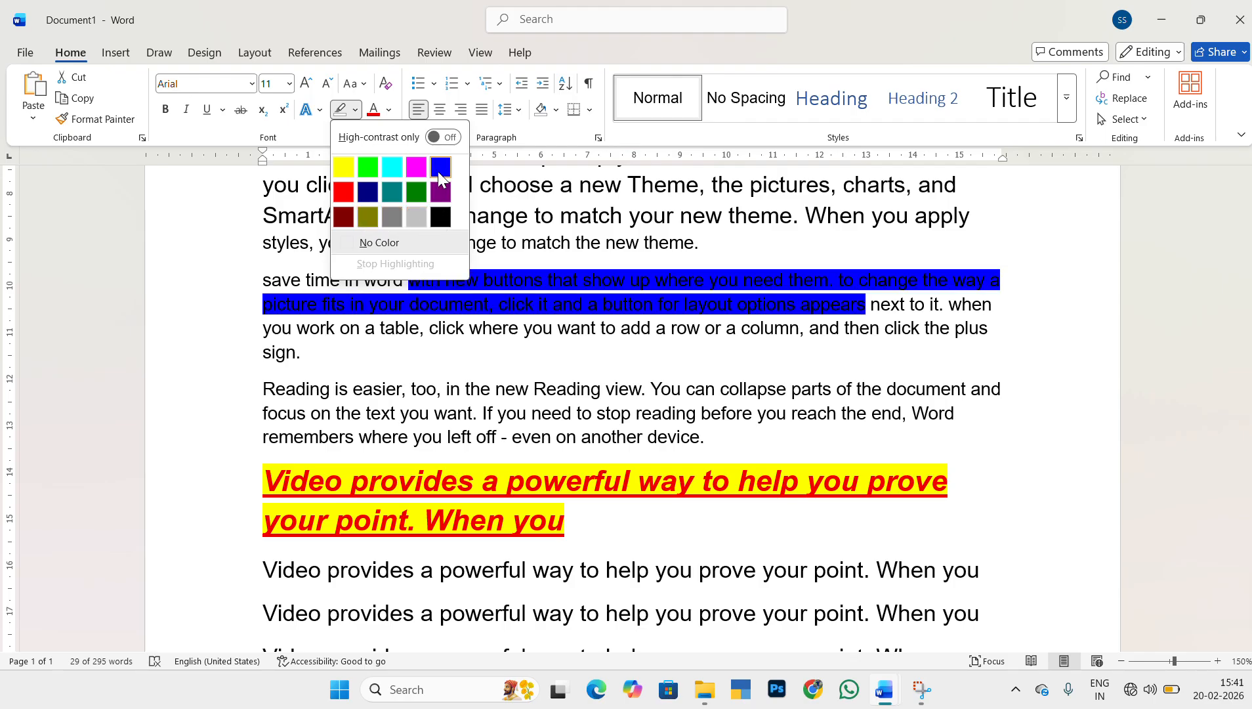
click(392, 192)
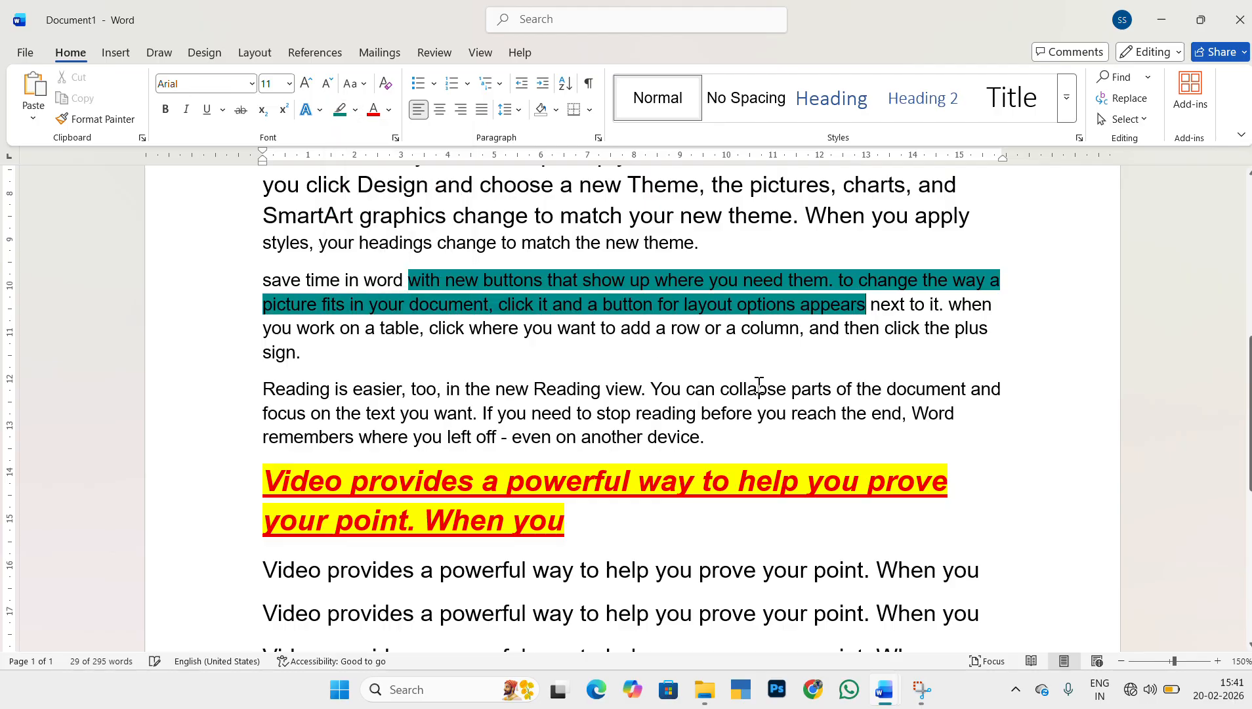
click(691, 335)
scroll(686, 338, down, 3)
scroll(683, 341, up, 3)
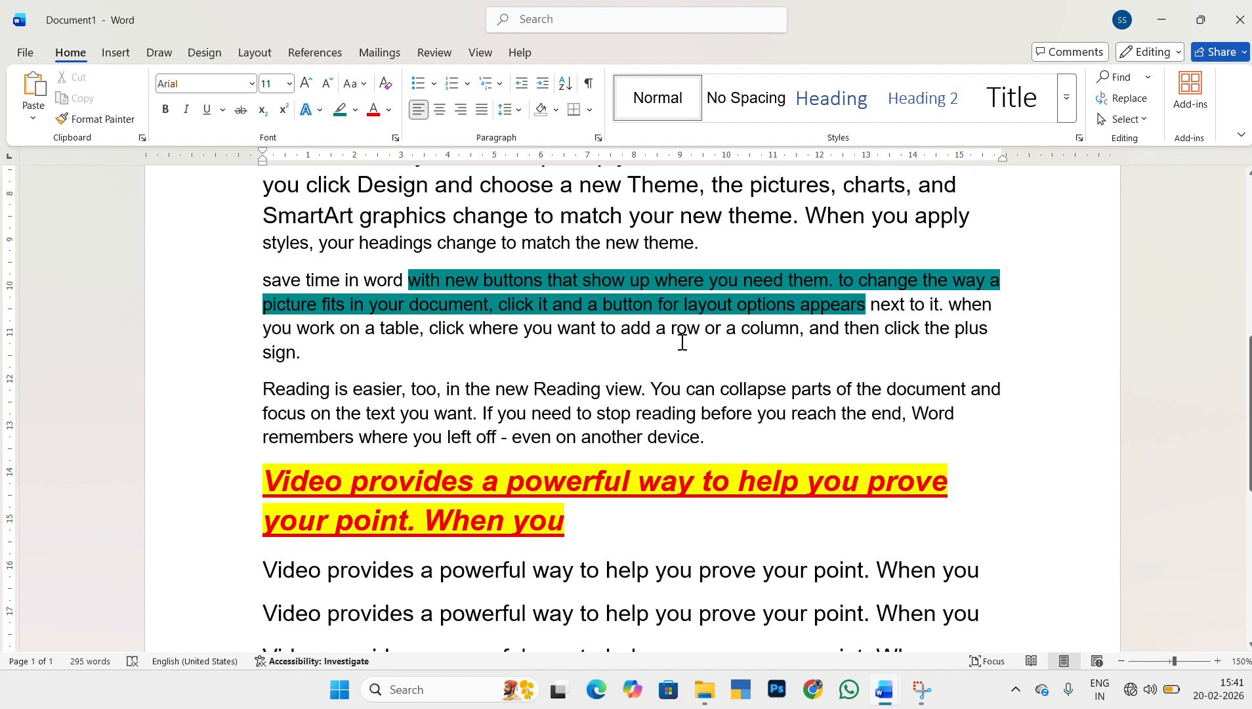
Step: Set the font color of "click where you want to add a row or a column, and then" to red
double_click(422, 282)
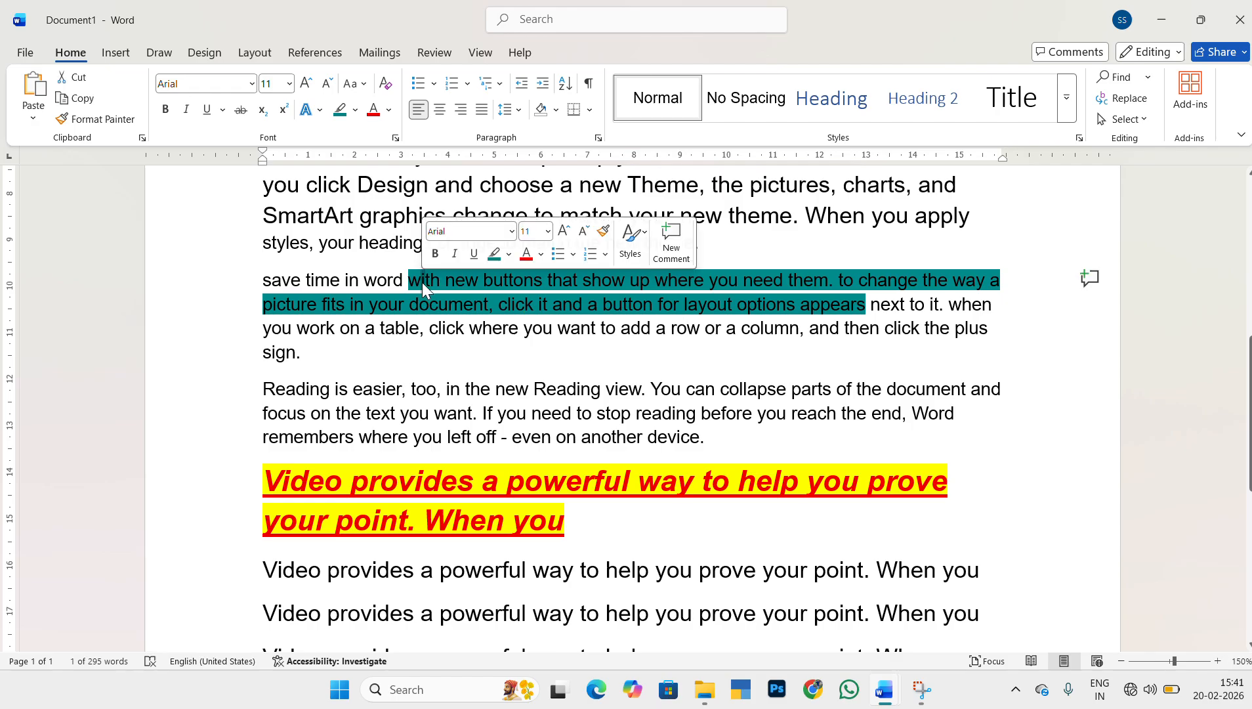
click(421, 281)
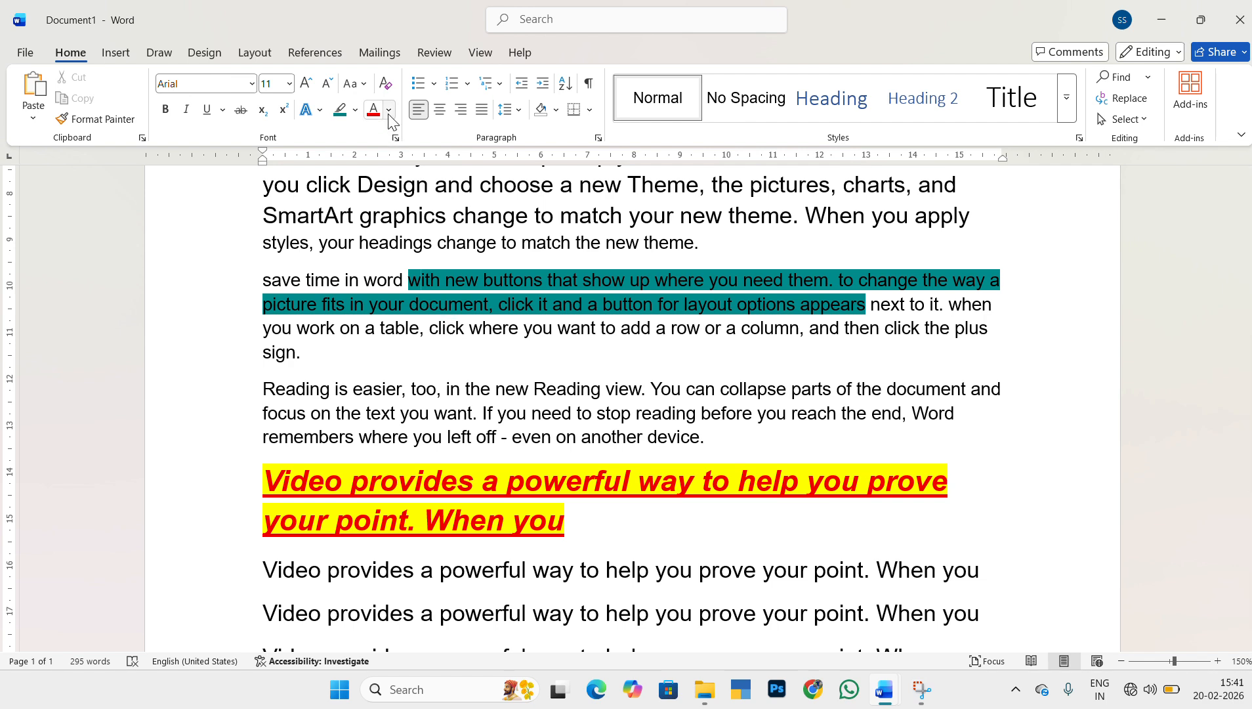
drag(436, 327, 883, 329)
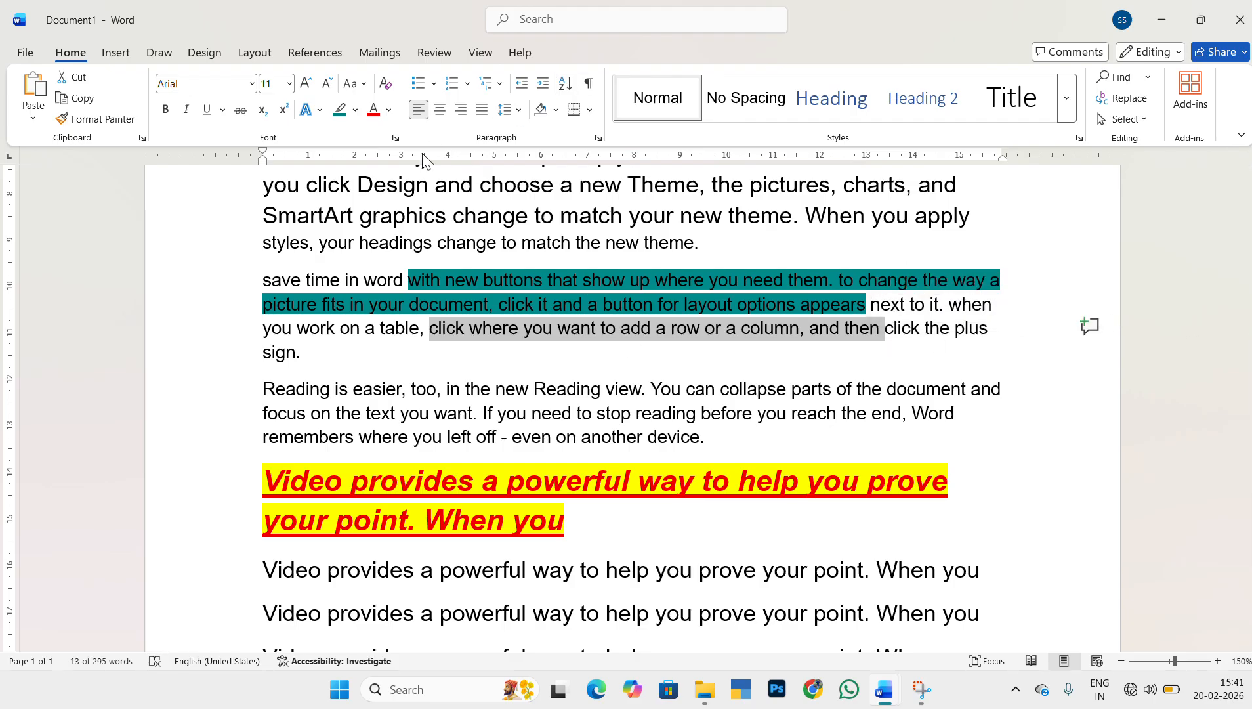
click(375, 111)
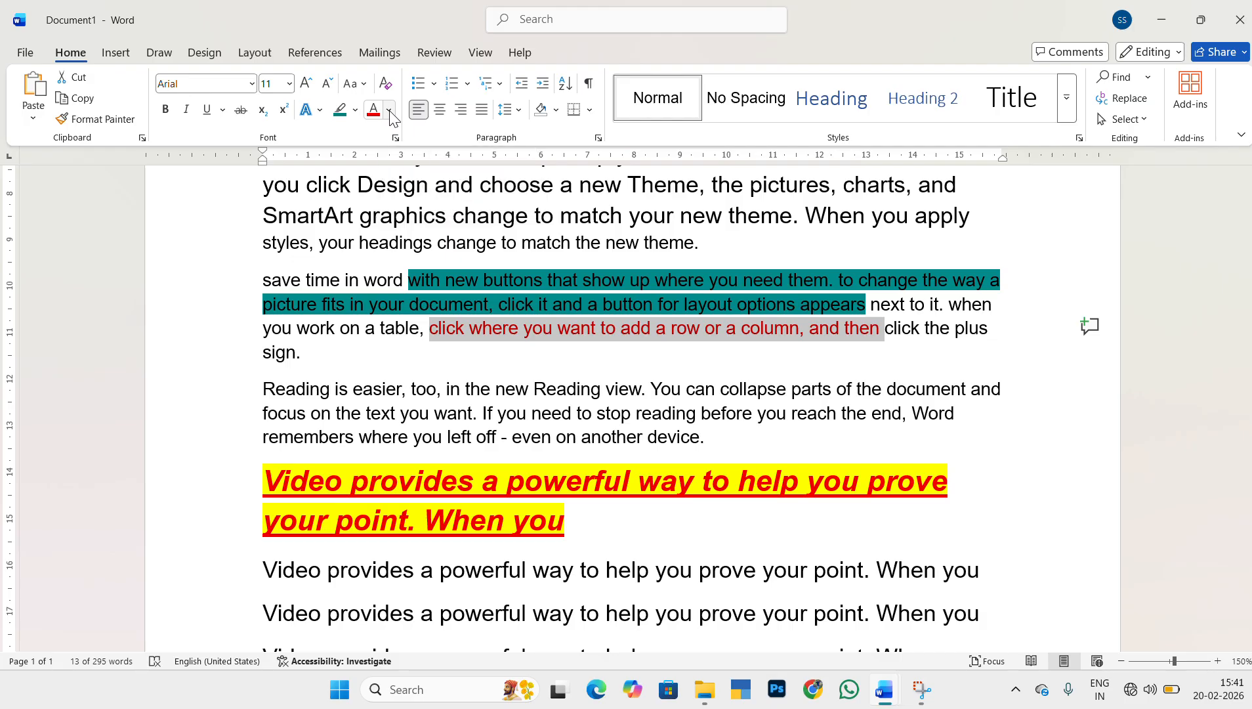
Step: Recolor the selected text "click where you want to add a row or a column, and then" with the custom purple #892BC3
click(391, 110)
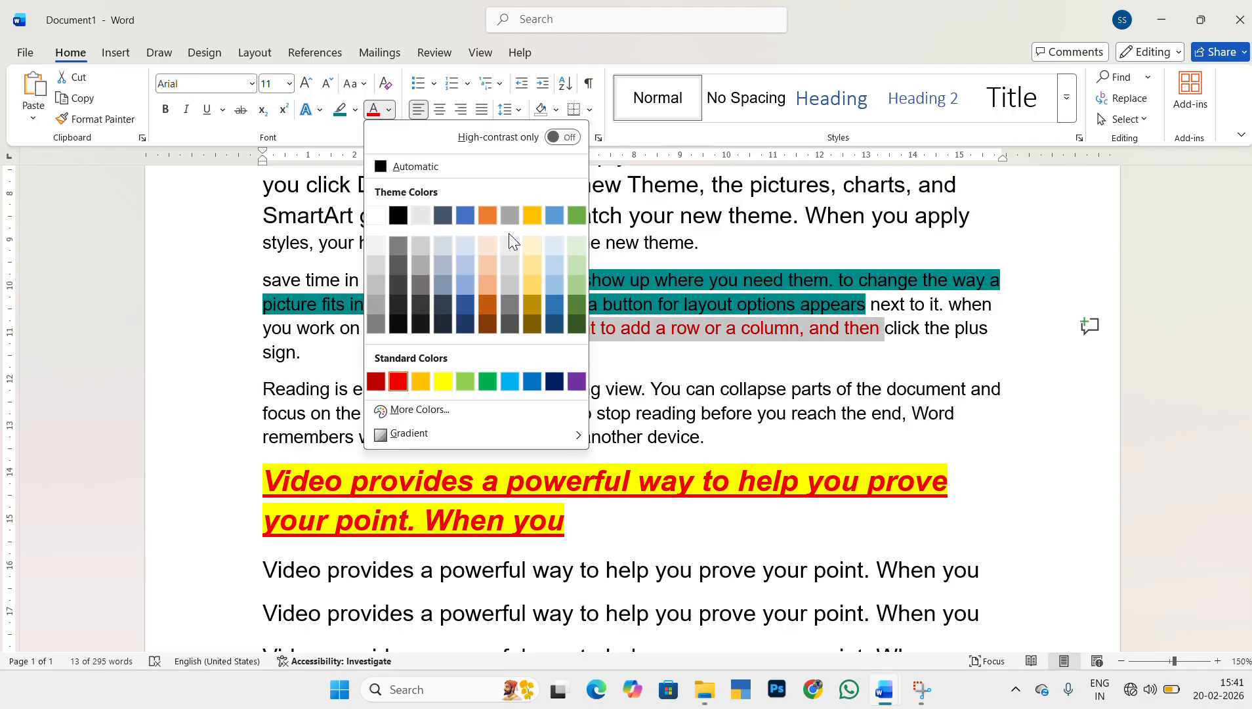
click(414, 410)
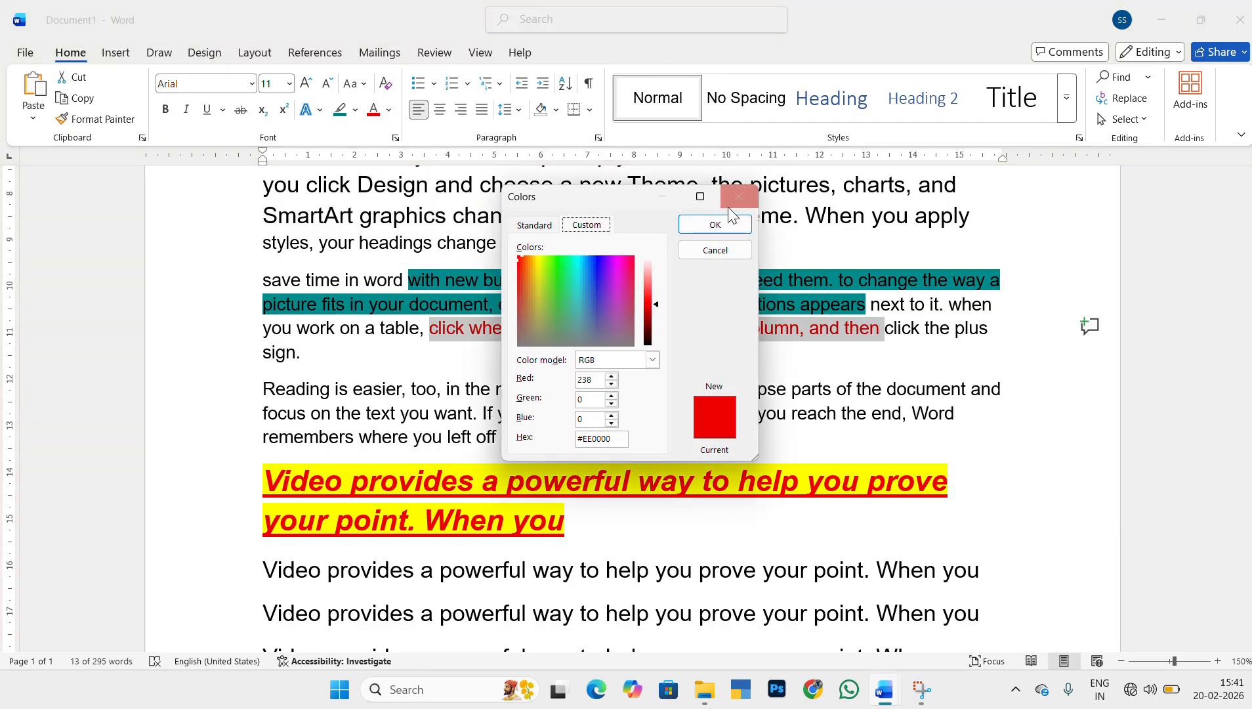
click(545, 266)
click(622, 279)
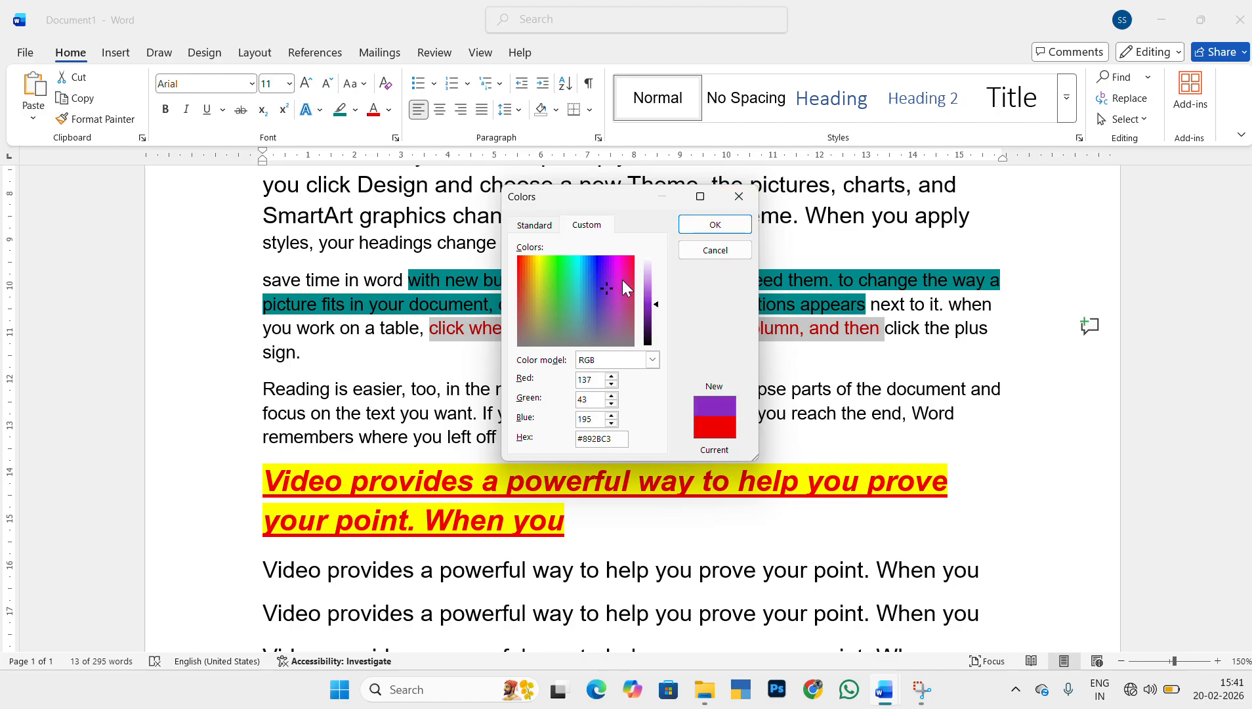
click(715, 224)
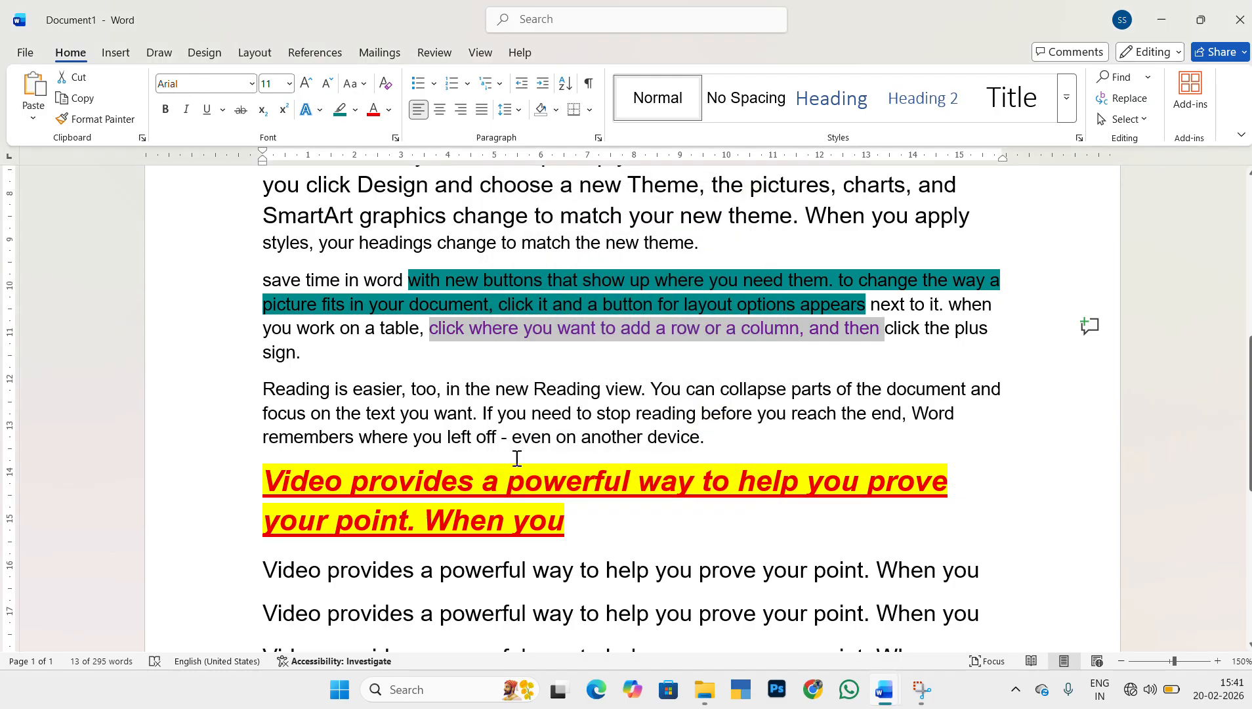
Step: Clear all formatting from the purple text, and also from the teal-highlighted text "with new buttons" through "layout options appears"
click(392, 86)
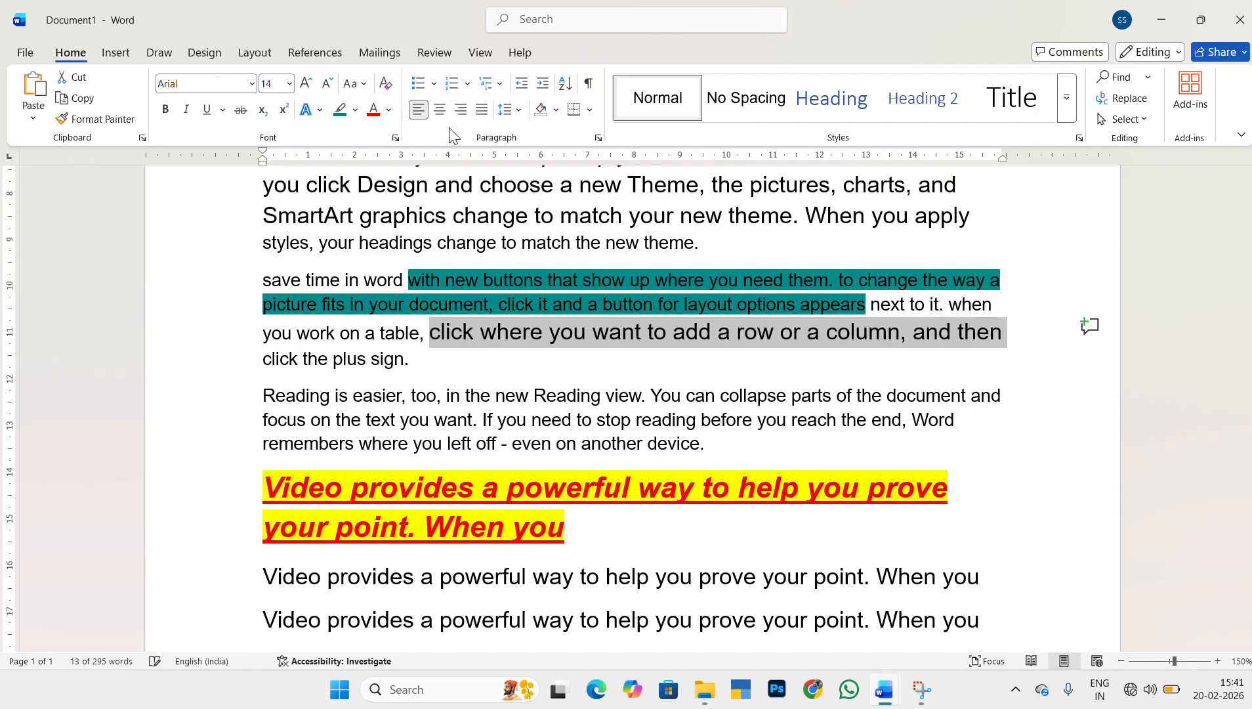
click(593, 317)
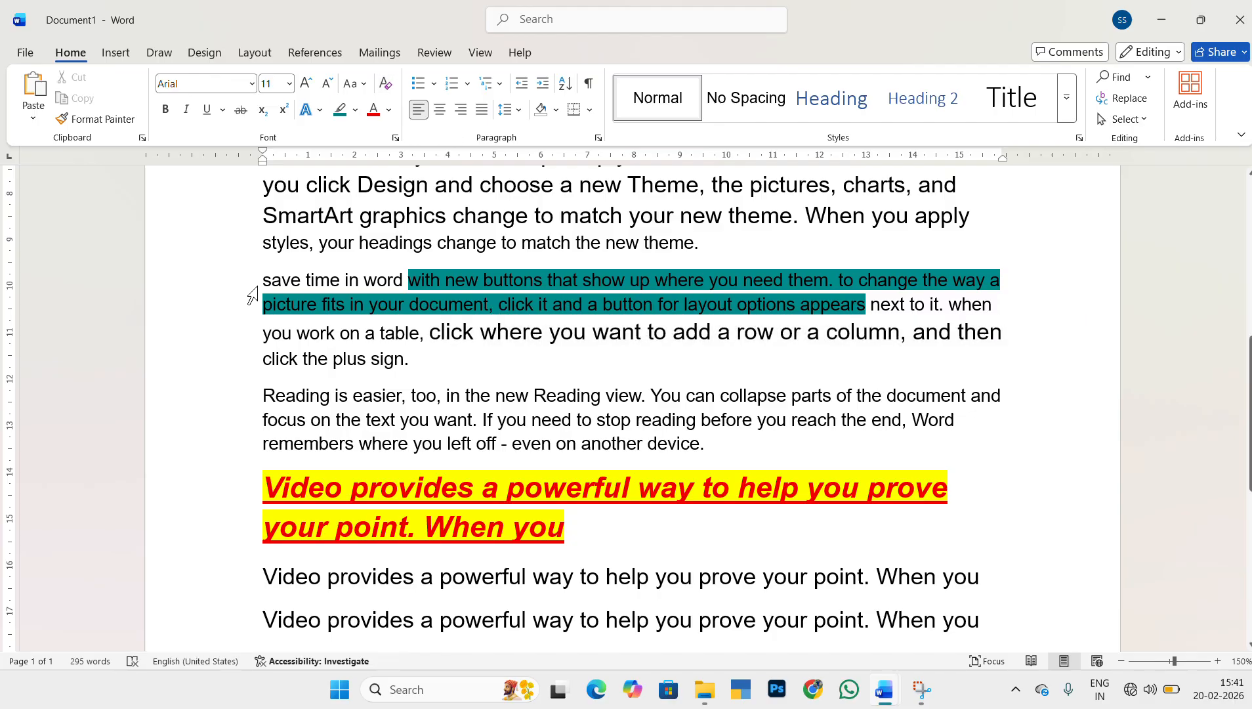
click(409, 280)
drag(589, 300, 866, 303)
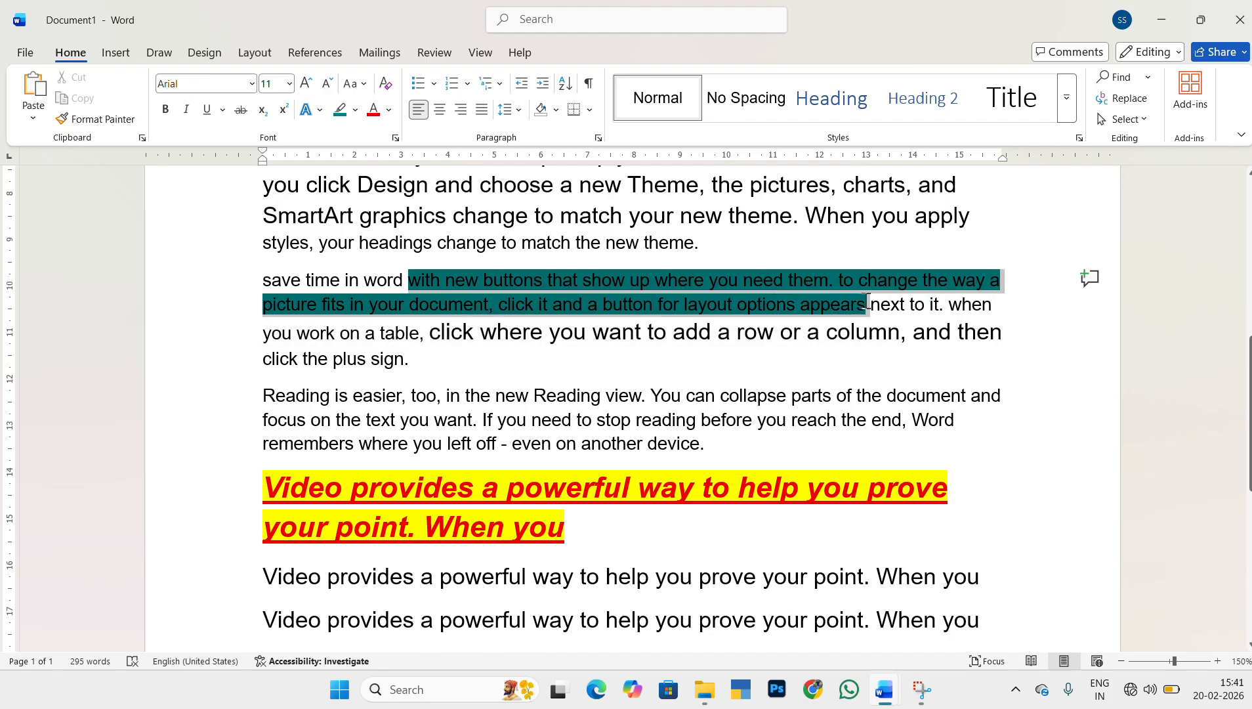
click(386, 90)
click(676, 414)
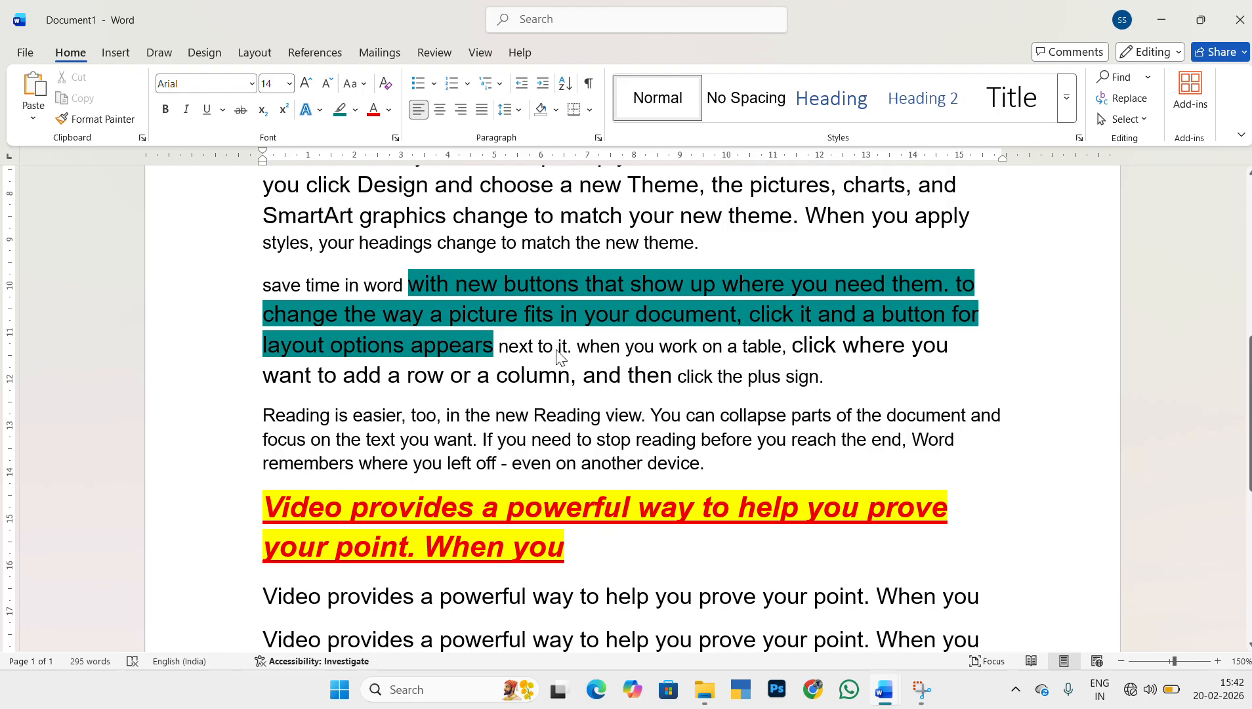
Step: Increase the left indent of the "save time in word" paragraph to about 6.4 cm, and try to reduce it again
key(ctrl+m)
key(ctrl+m)
key(ctrl+m)
key(ctrl+m)
key(ctrl+m)
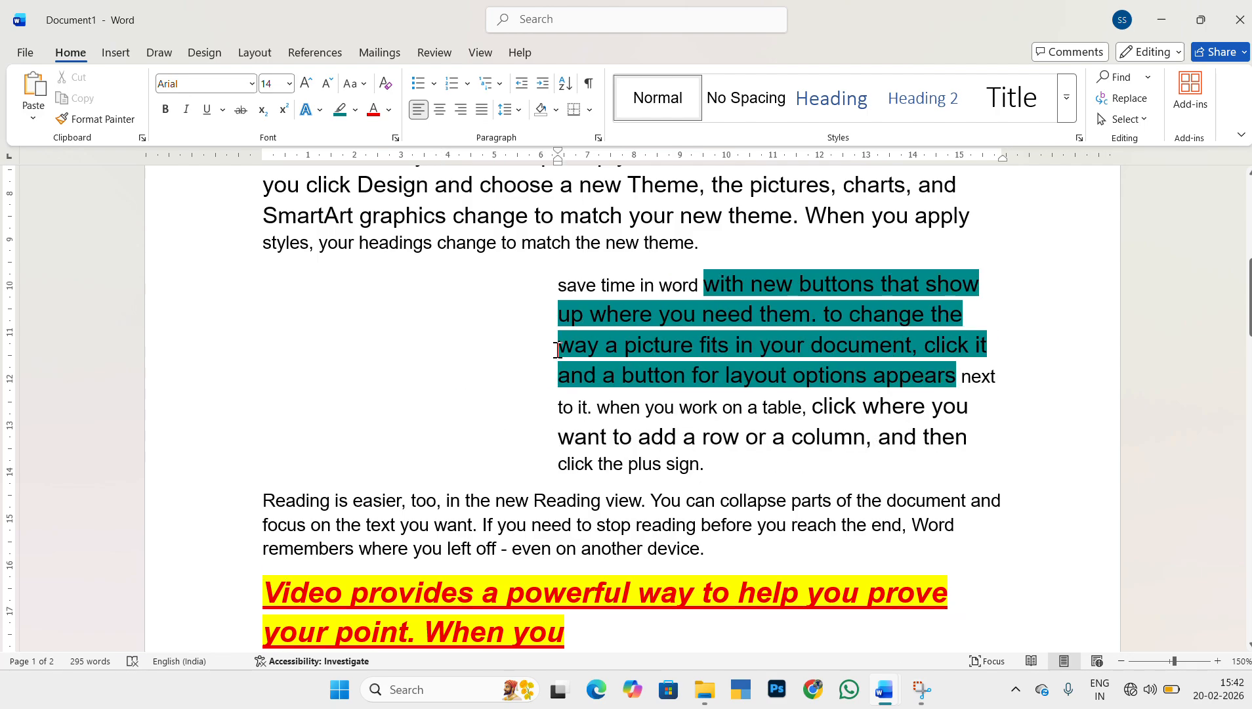
key(ctrl+m)
key(ctrl+shift+m)
key(ctrl+shift+m)
key(ctrl+shift+m)
key(ctrl+shift+m)
key(ctrl+shift+m)
key(ctrl+shift+m)
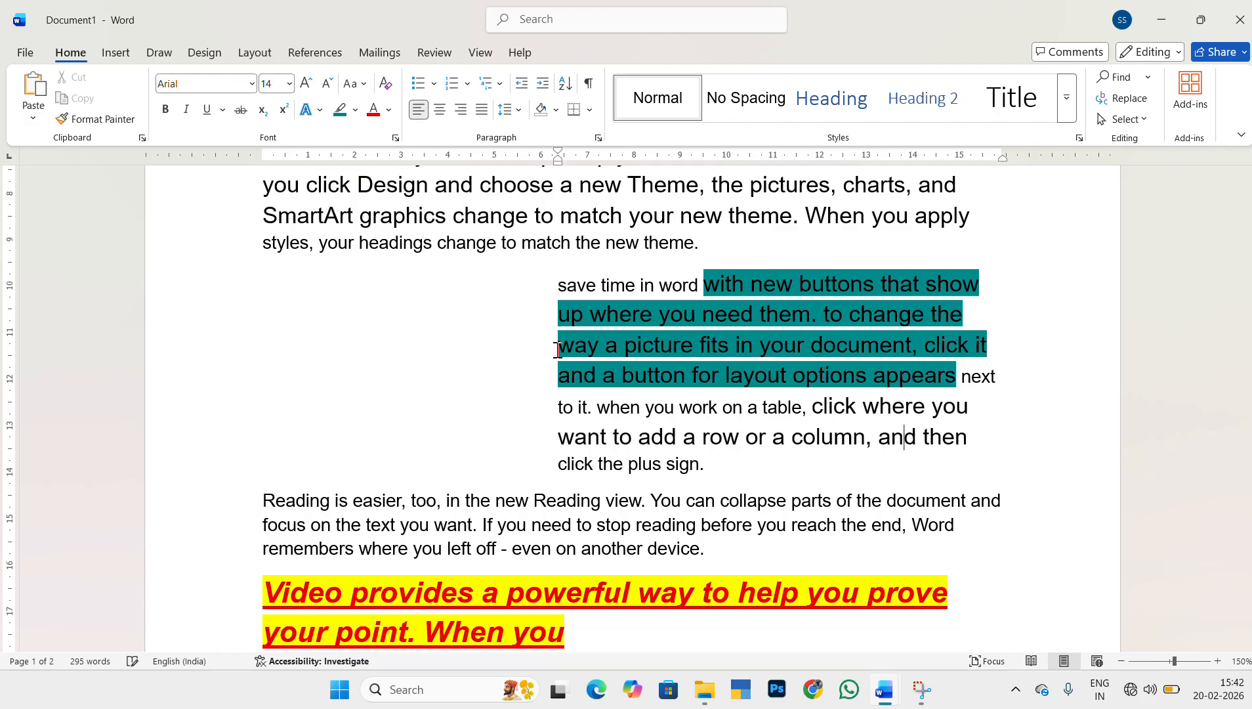
Step: Undo the paragraph indents, cleared formatting, font colors, teal highlight and earlier formatting changes, going back to the number lines 43455 and 453556
key(ctrl+z)
key(ctrl+z)
key(ctrl+z)
key(ctrl+z)
key(ctrl+z)
key(ctrl+z)
key(ctrl+z)
key(ctrl+z)
key(ctrl+z)
key(ctrl+z)
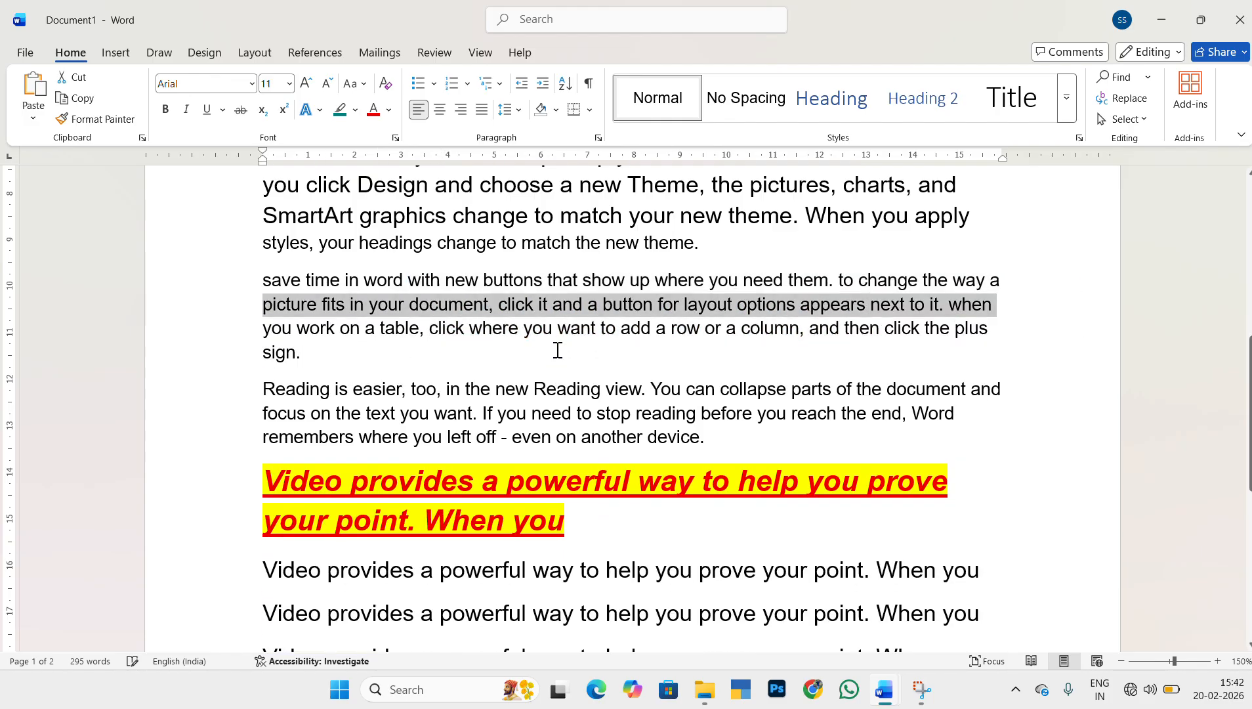
key(ctrl+z)
key(ctrl+z)
key(ctrl+z)
key(ctrl+z)
key(ctrl+z)
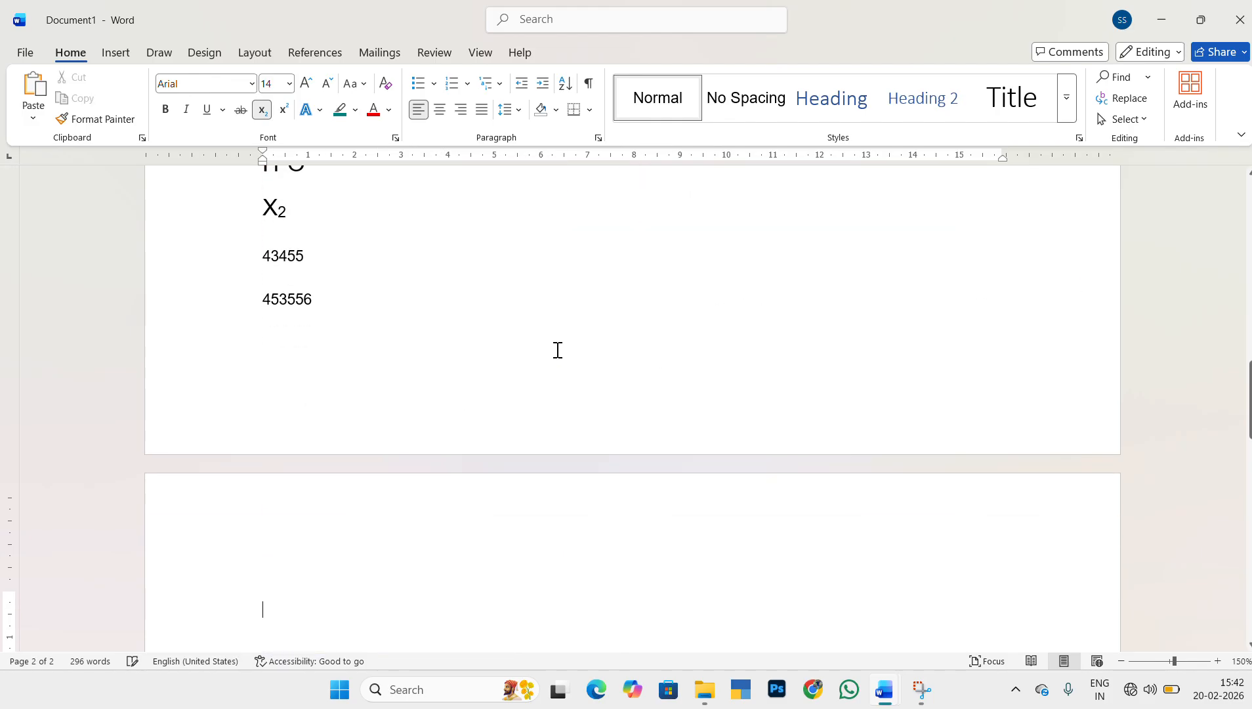